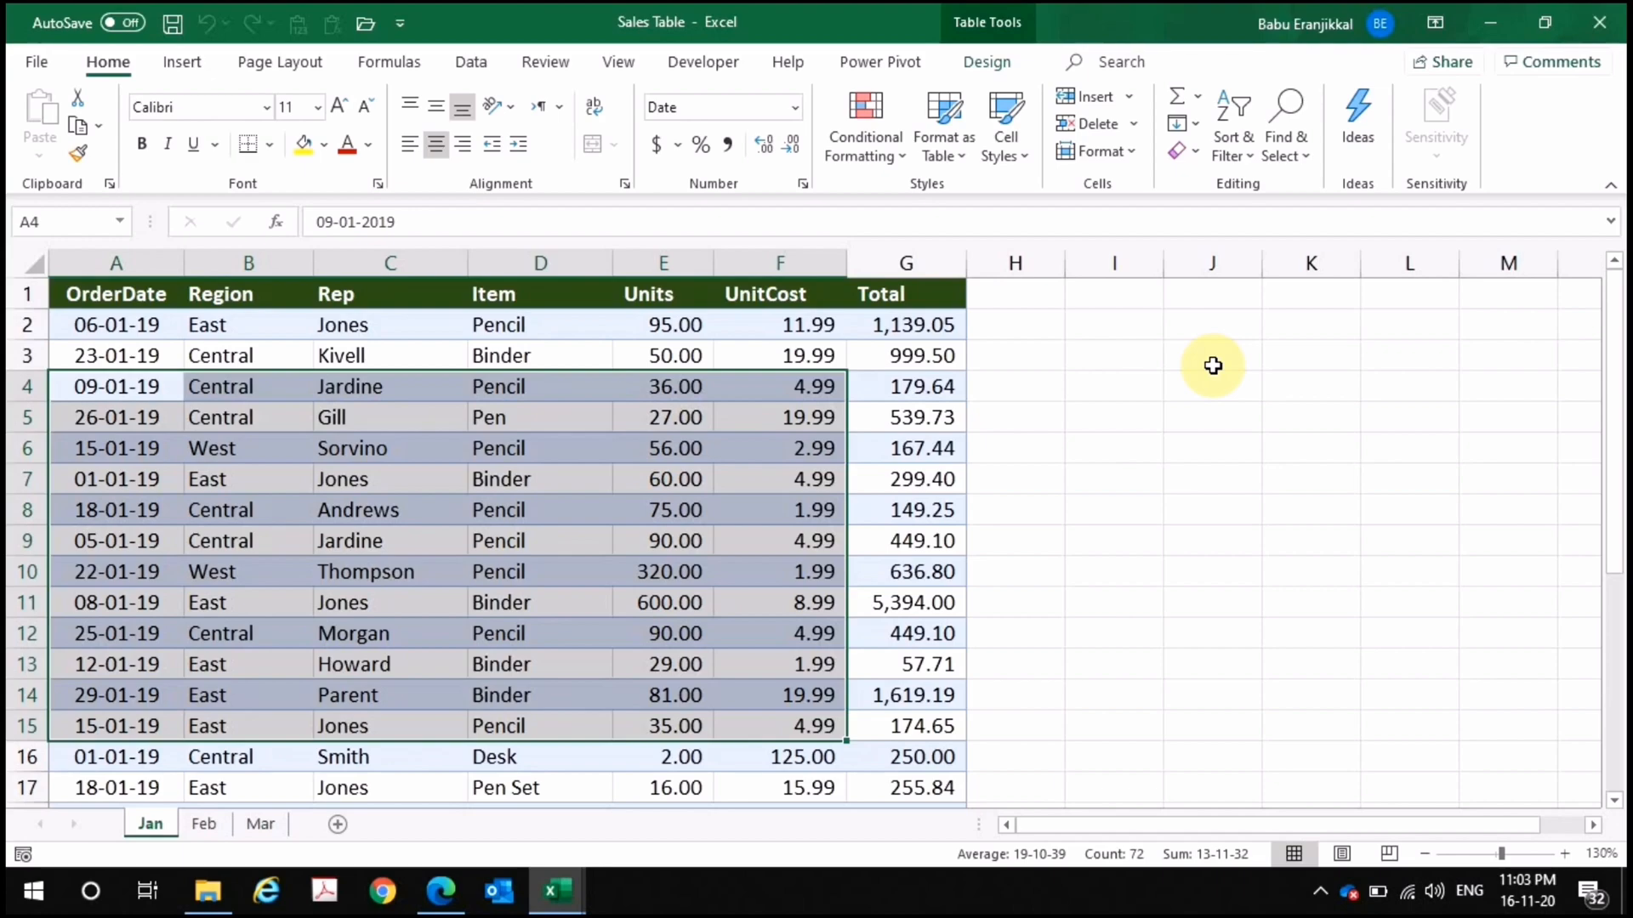
# - Review the sales table and its header row on the Jan sheet, and the tables on the Feb and Mar sheets
pyautogui.moveTo(128, 299); pyautogui.dragTo(912, 769)
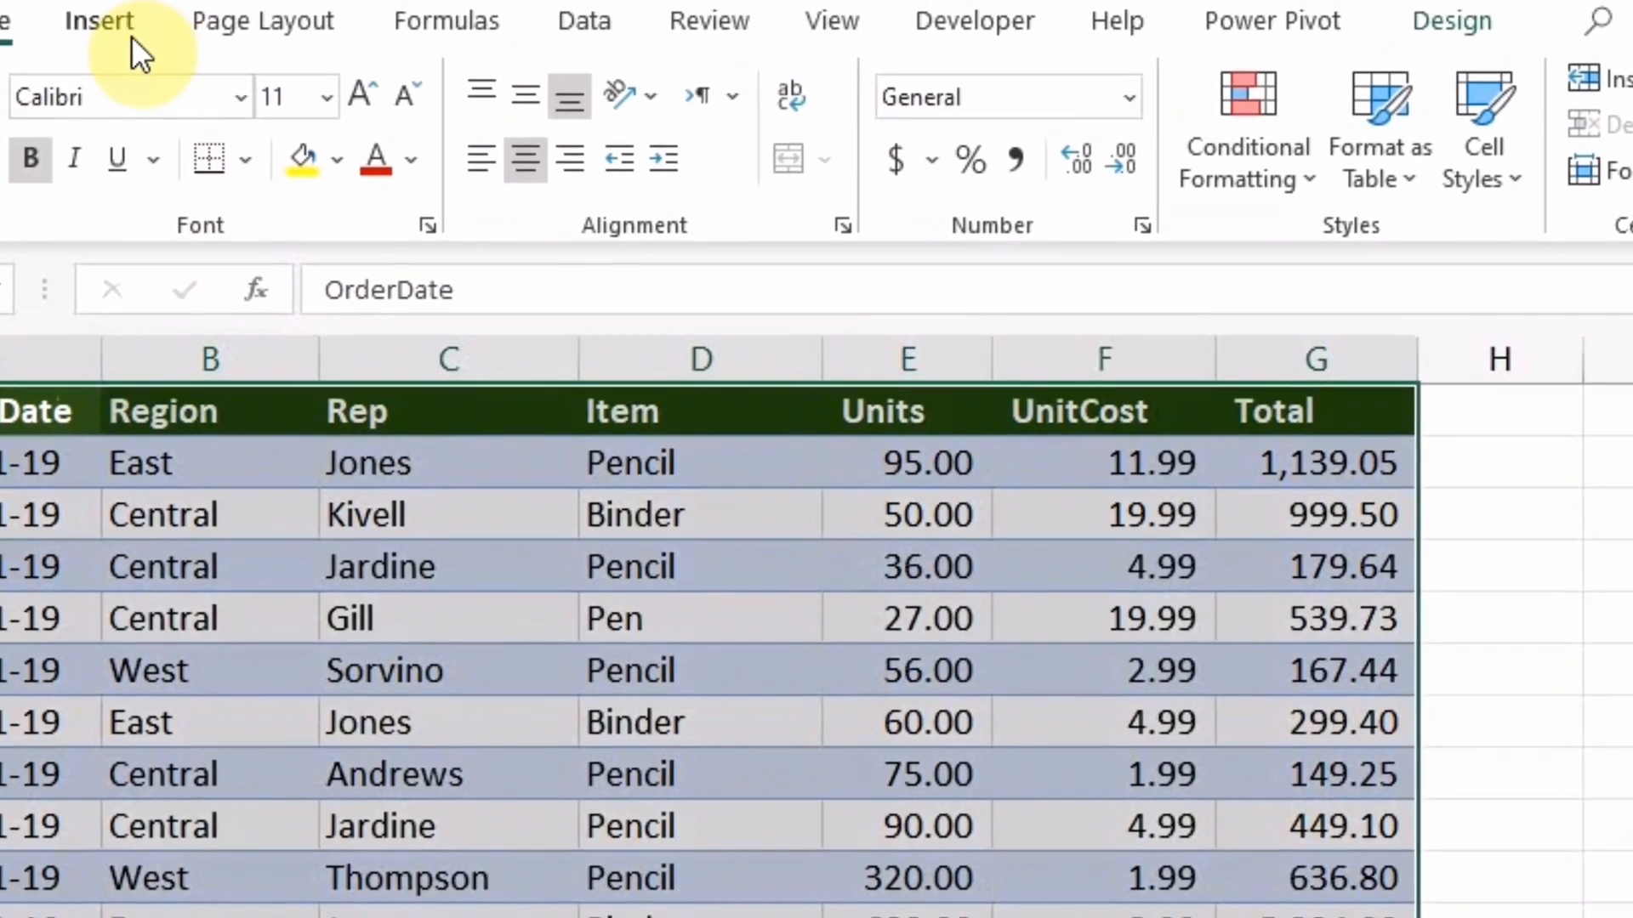
pyautogui.click(110, 15)
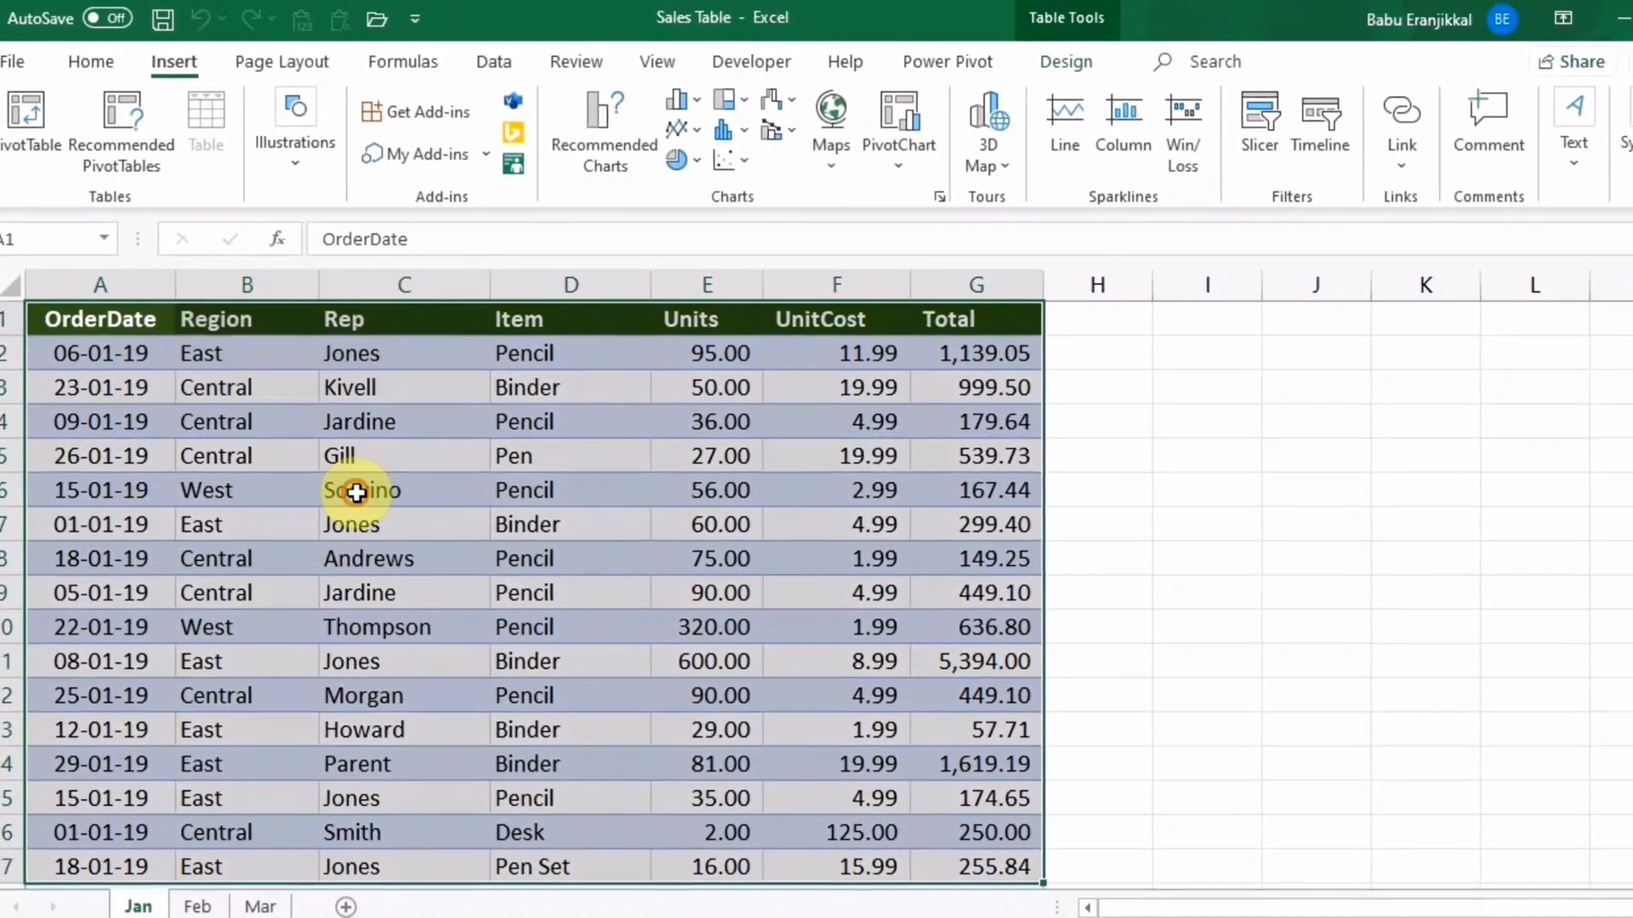
pyautogui.click(375, 556)
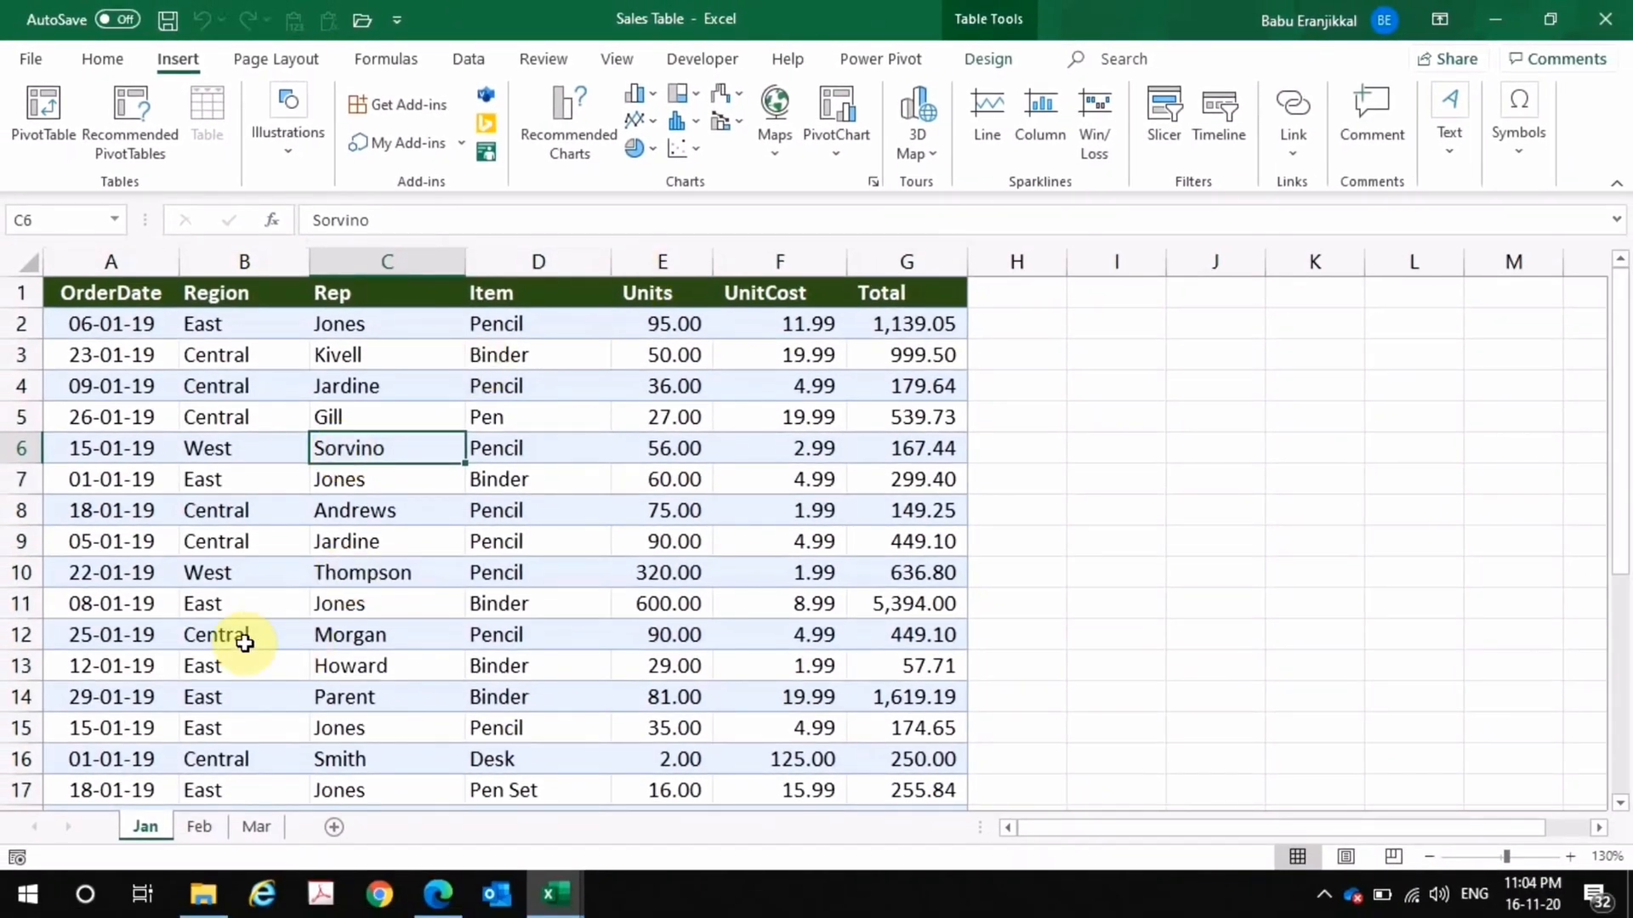
pyautogui.moveTo(119, 301); pyautogui.dragTo(863, 299)
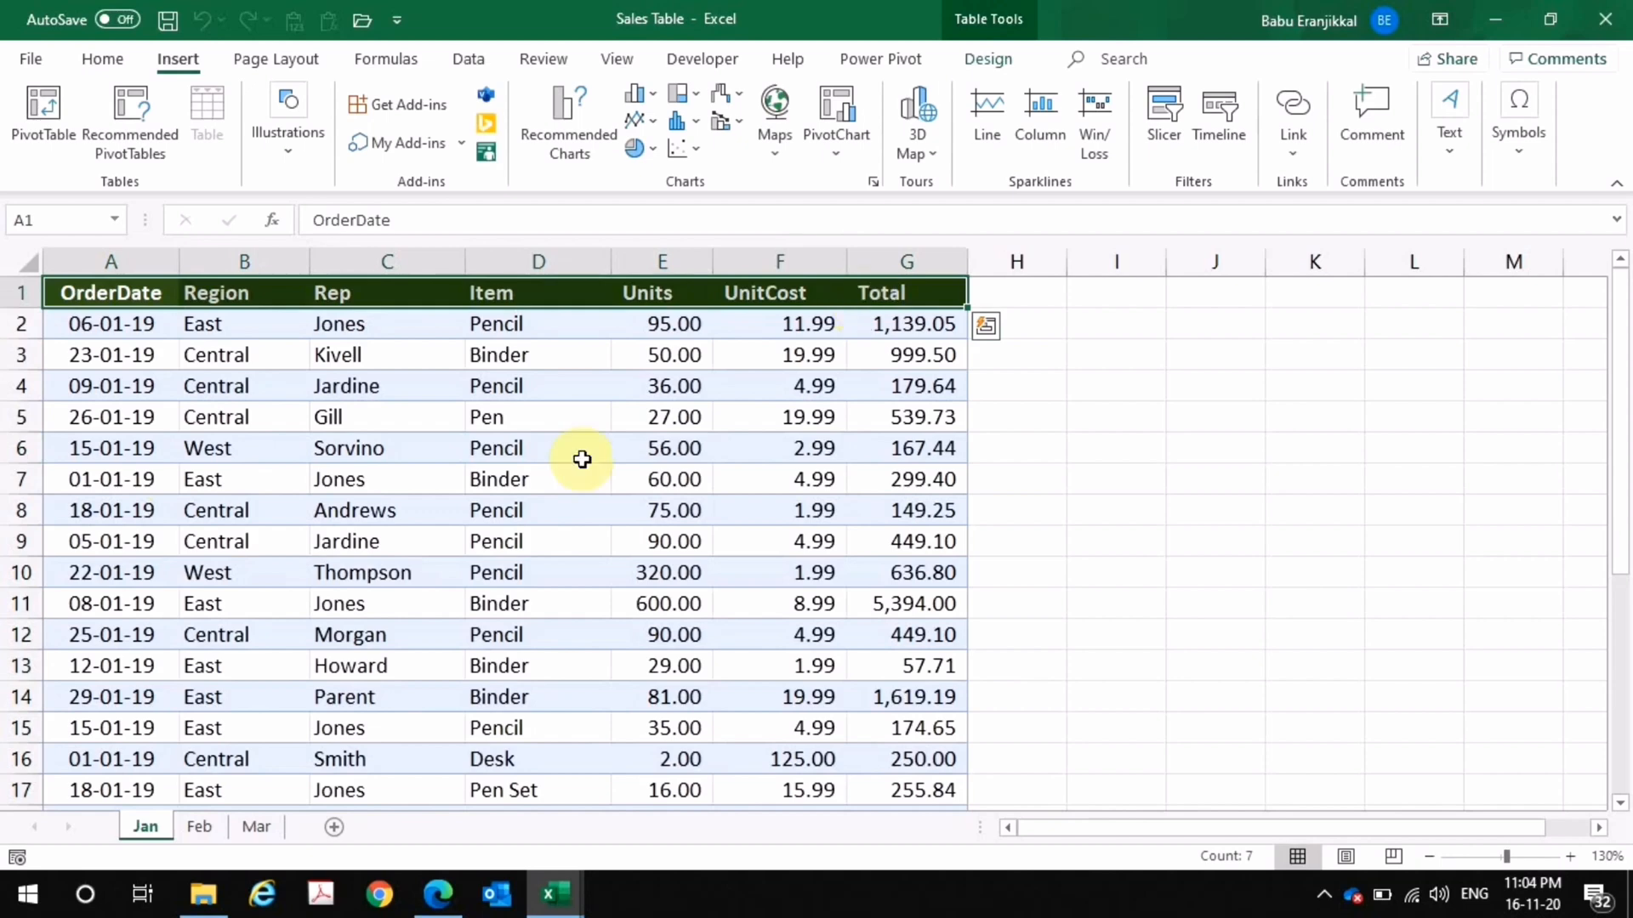
pyautogui.click(204, 827)
pyautogui.click(255, 827)
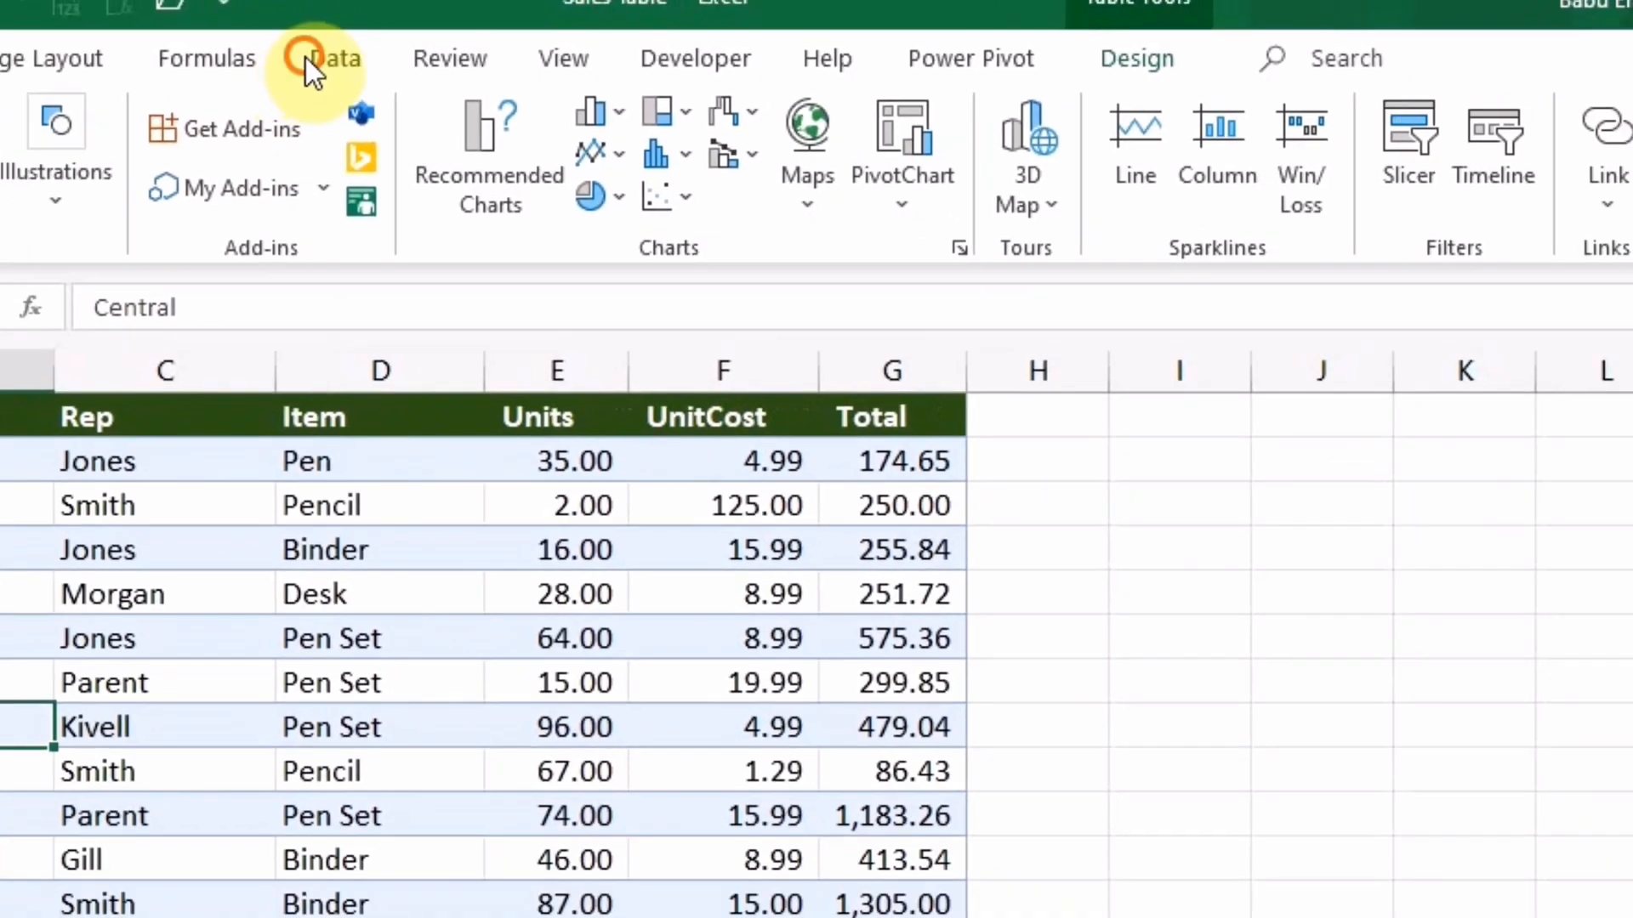
# - Create a blank query in the Power Query Editor
pyautogui.click(304, 58)
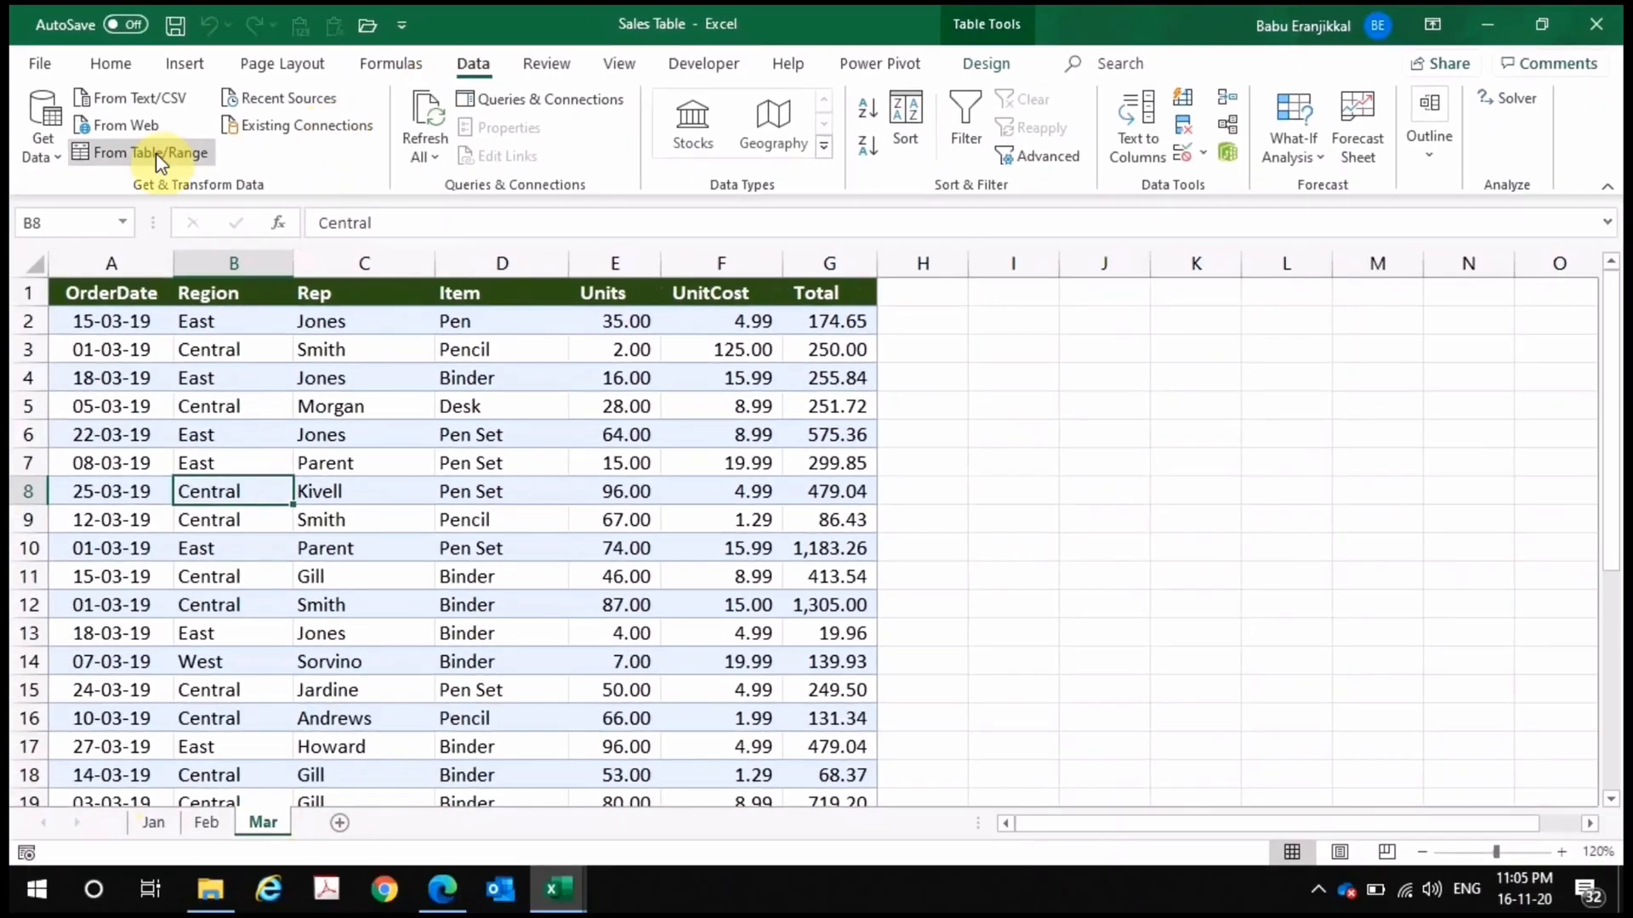
pyautogui.click(44, 128)
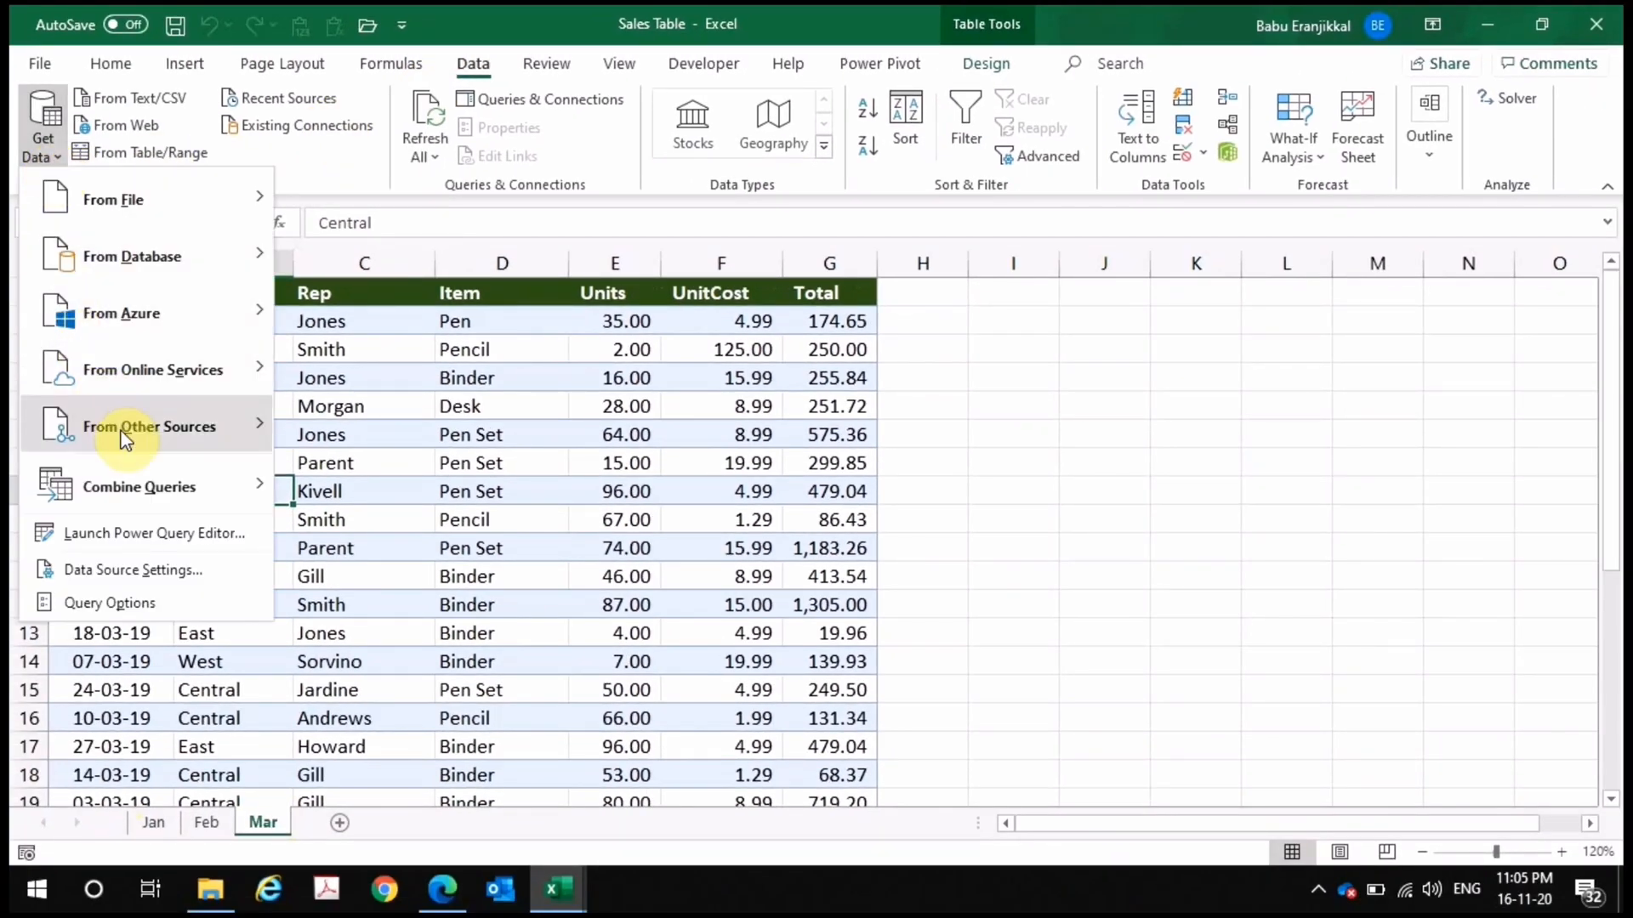
pyautogui.moveTo(121, 431)
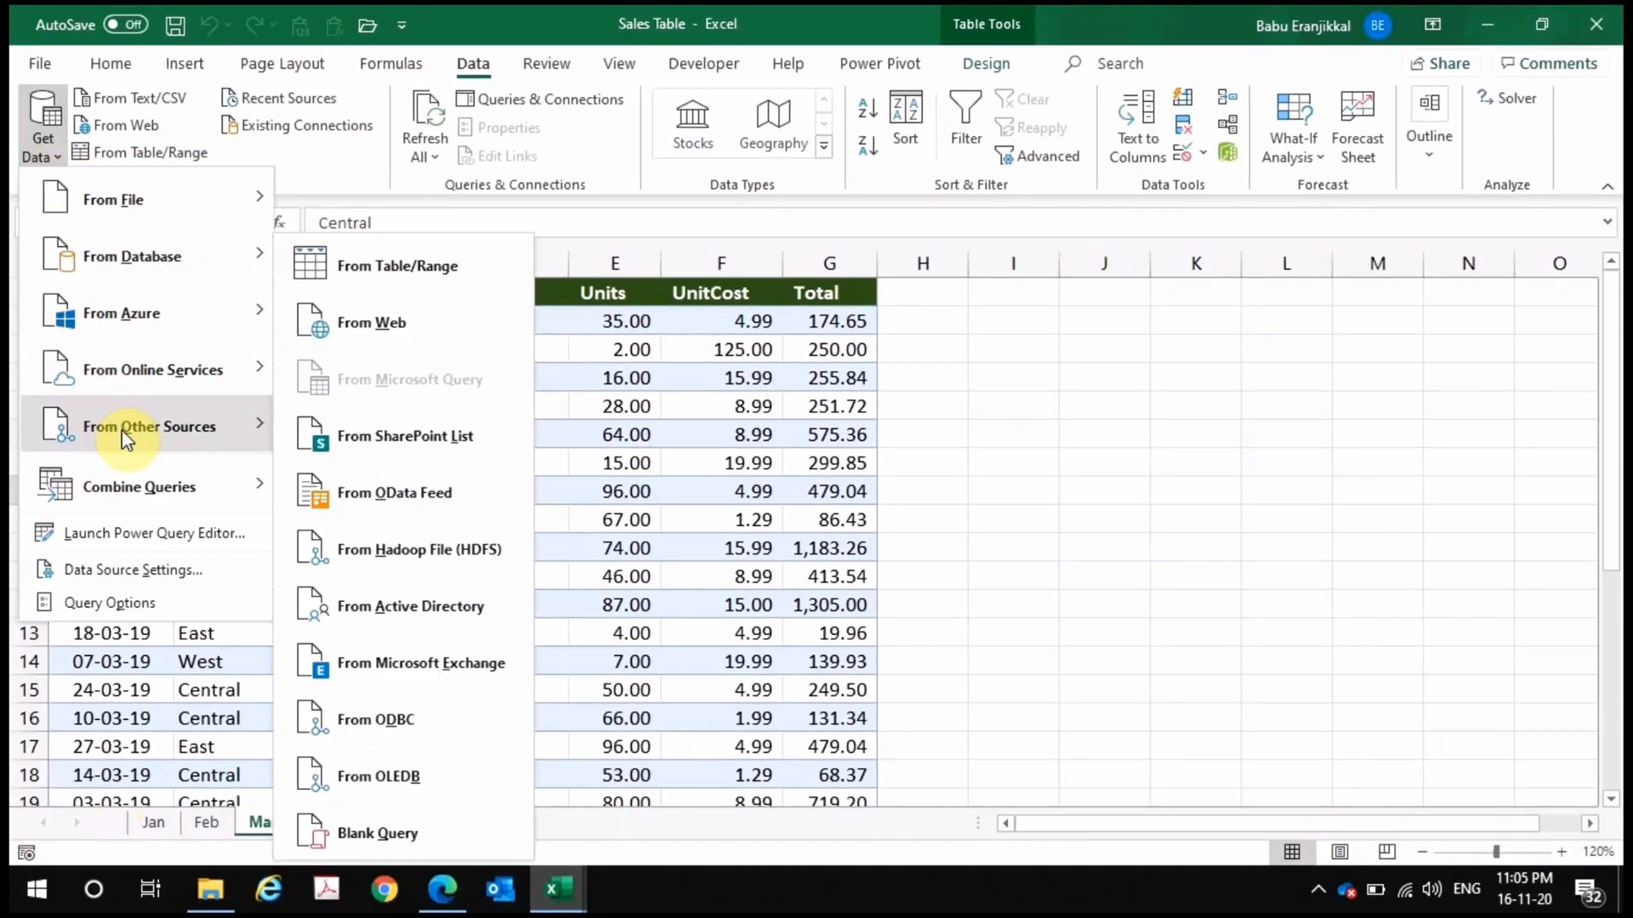
pyautogui.click(383, 842)
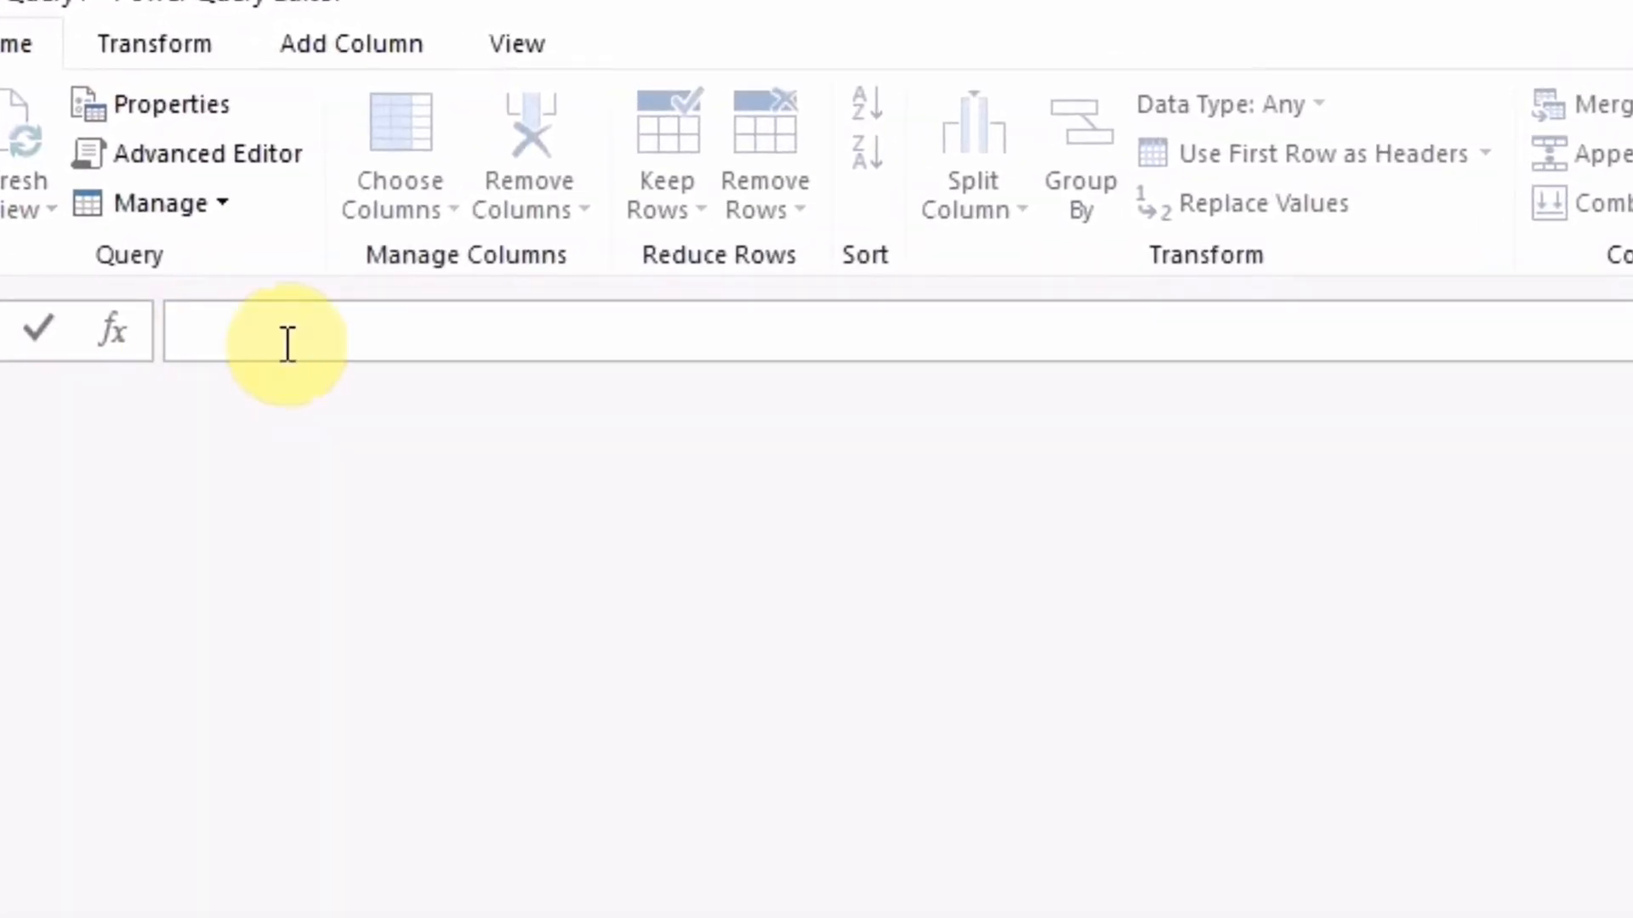
# - Enter =Excel.CurrentWorkbook() as the query's source formula to list the workbook's tables
pyautogui.write('=exc')
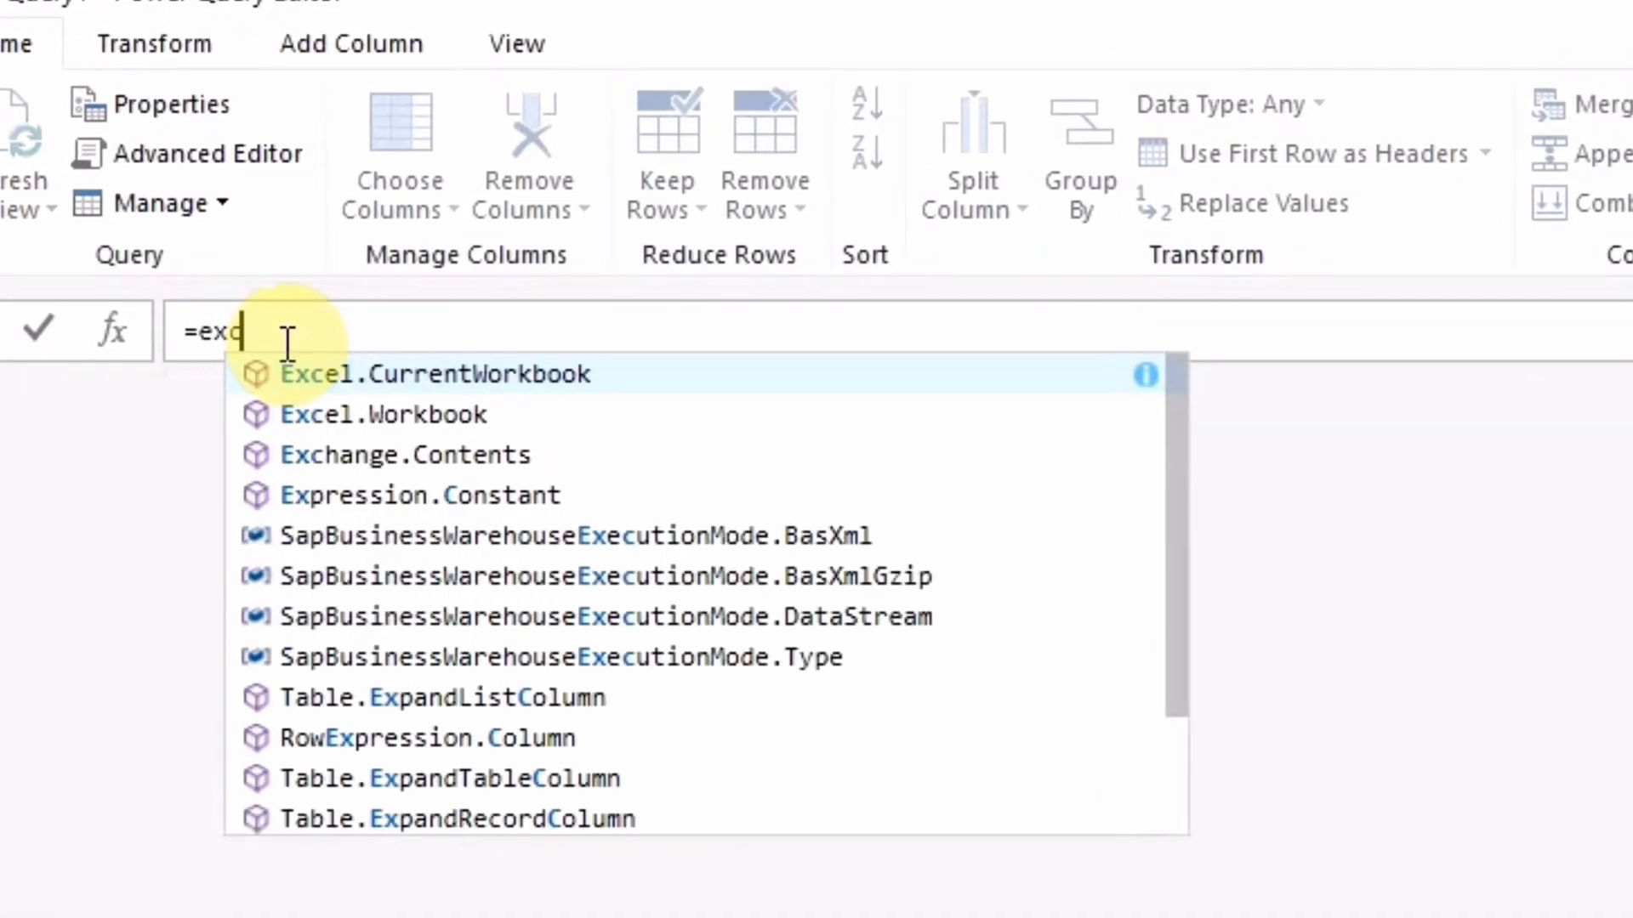
pyautogui.press('Tab')
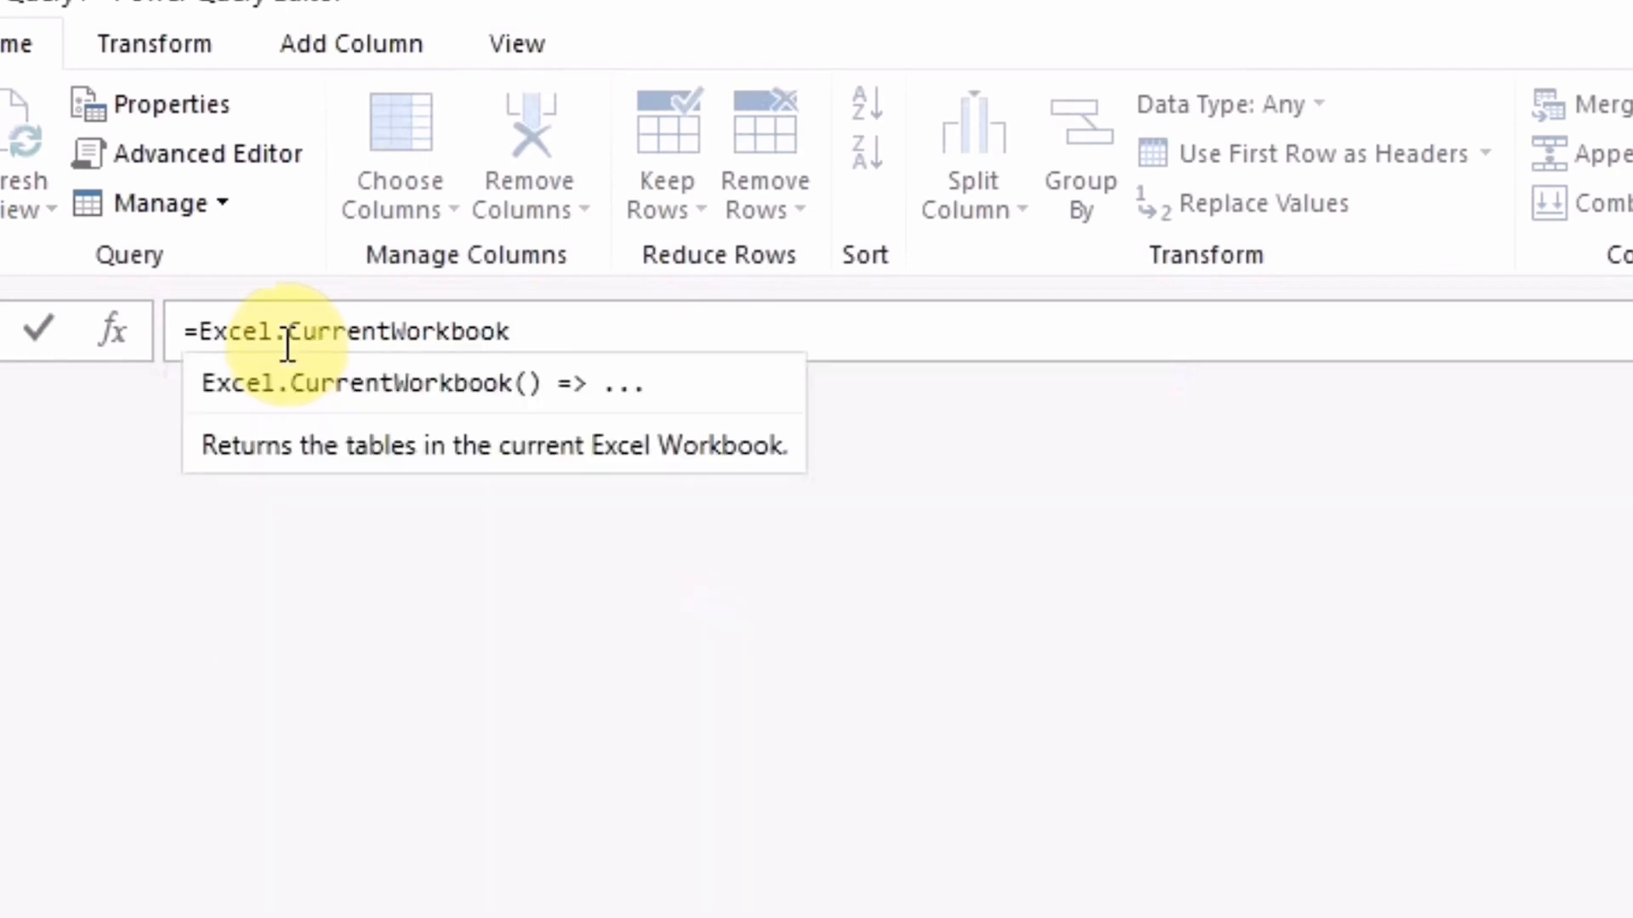
pyautogui.write('()')
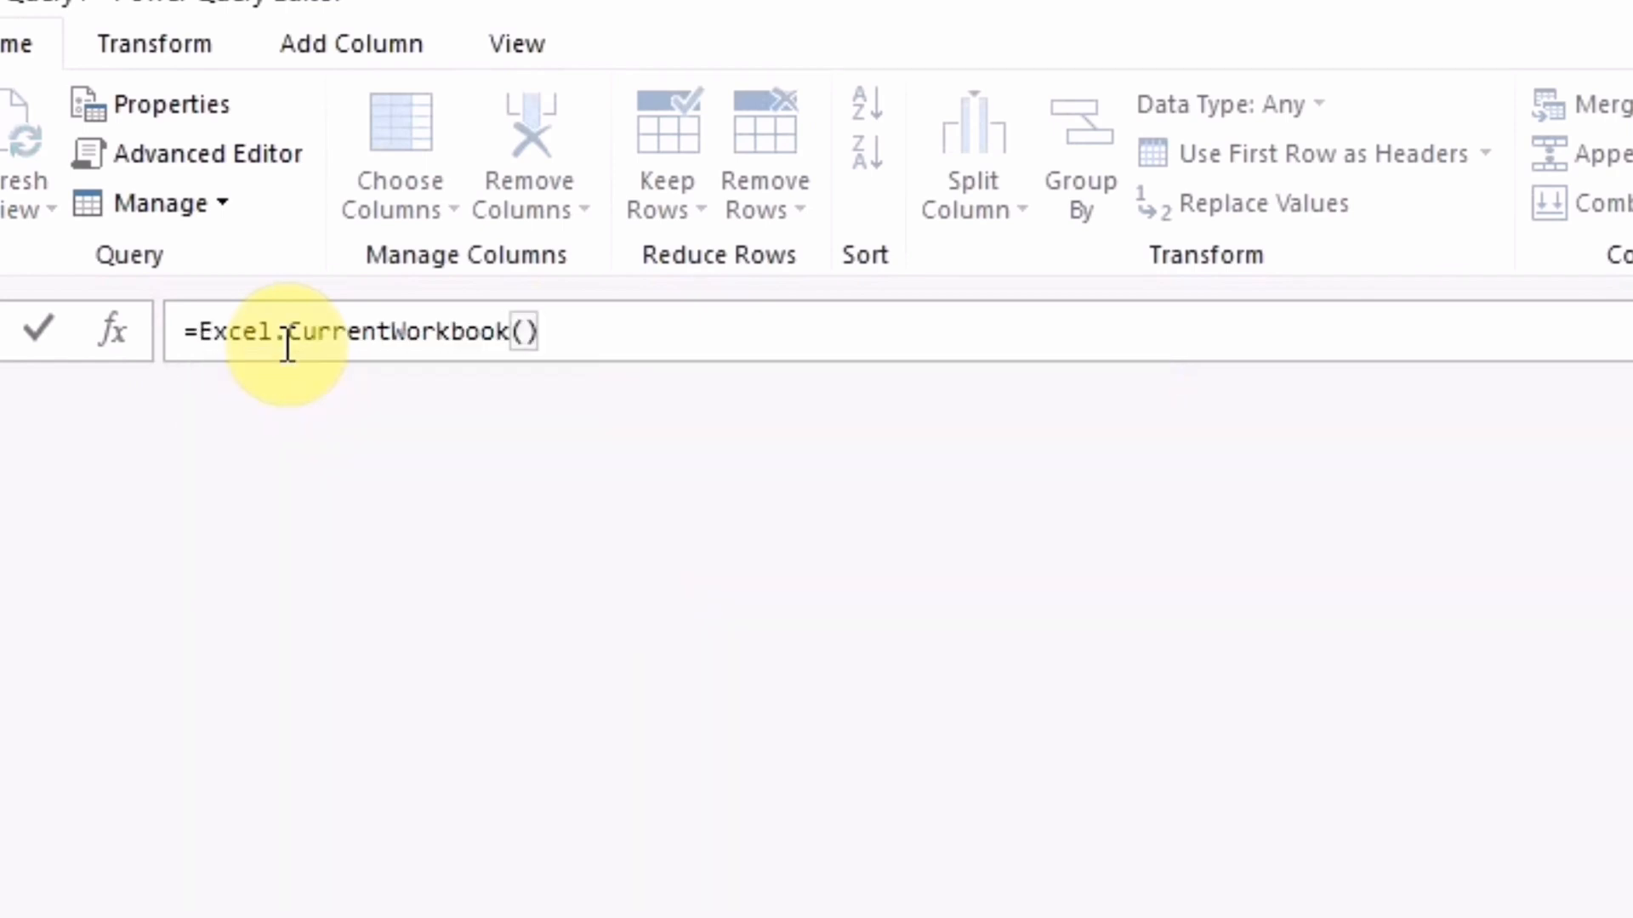
pyautogui.press('Return')
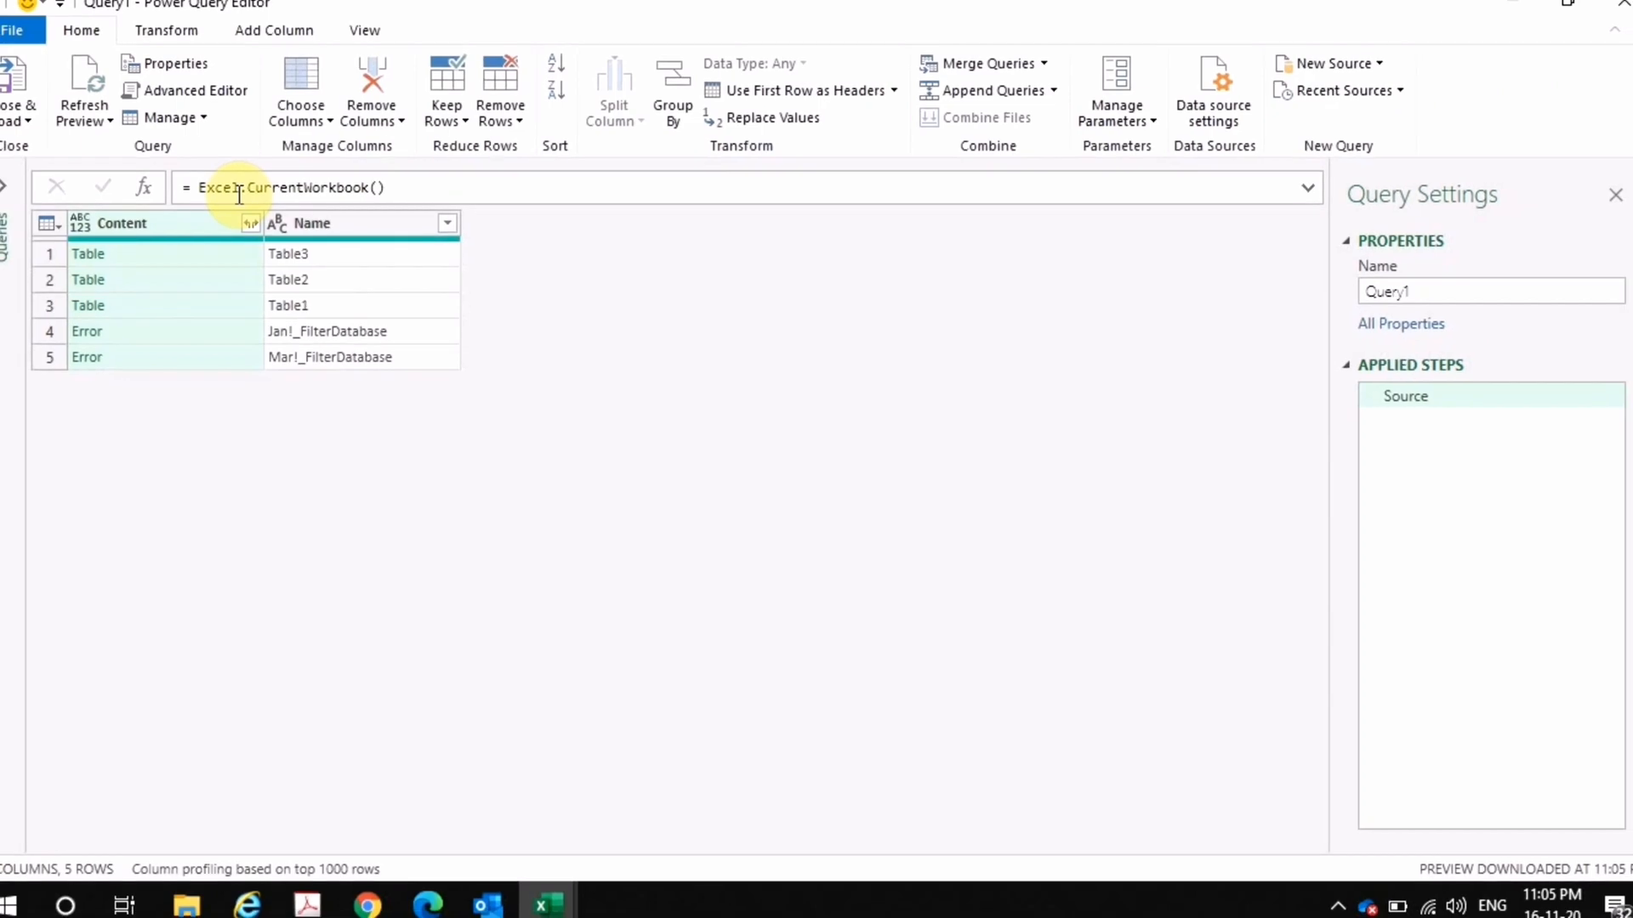
# - Preview the first table's contents, drill into Table2, and return to the query's Source step
pyautogui.click(114, 260)
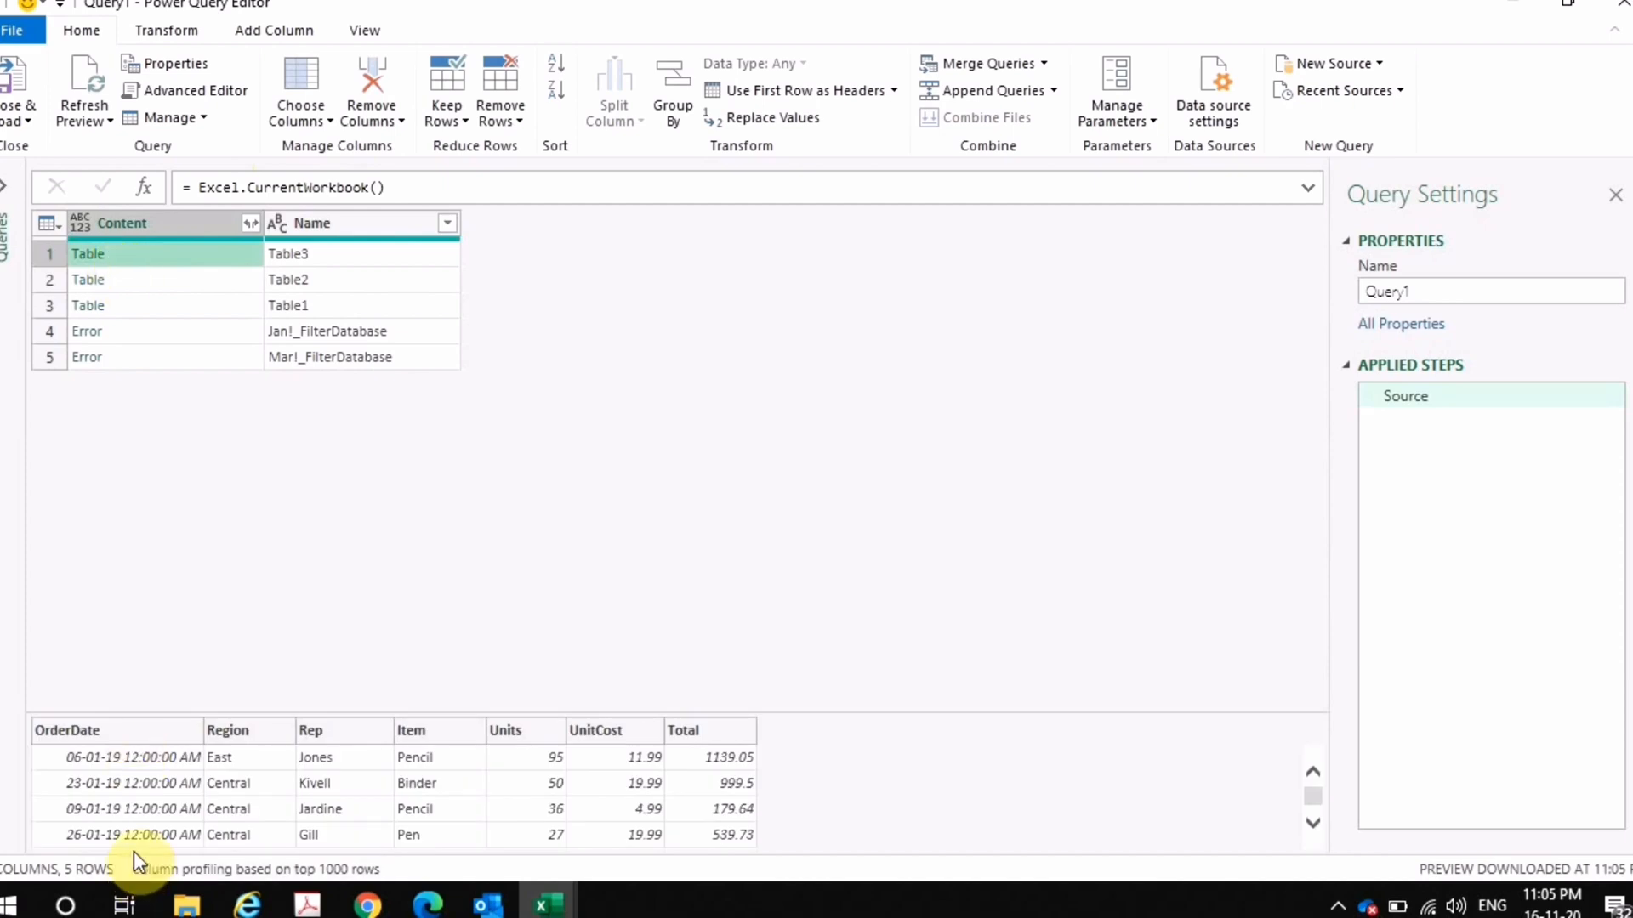
pyautogui.click(103, 282)
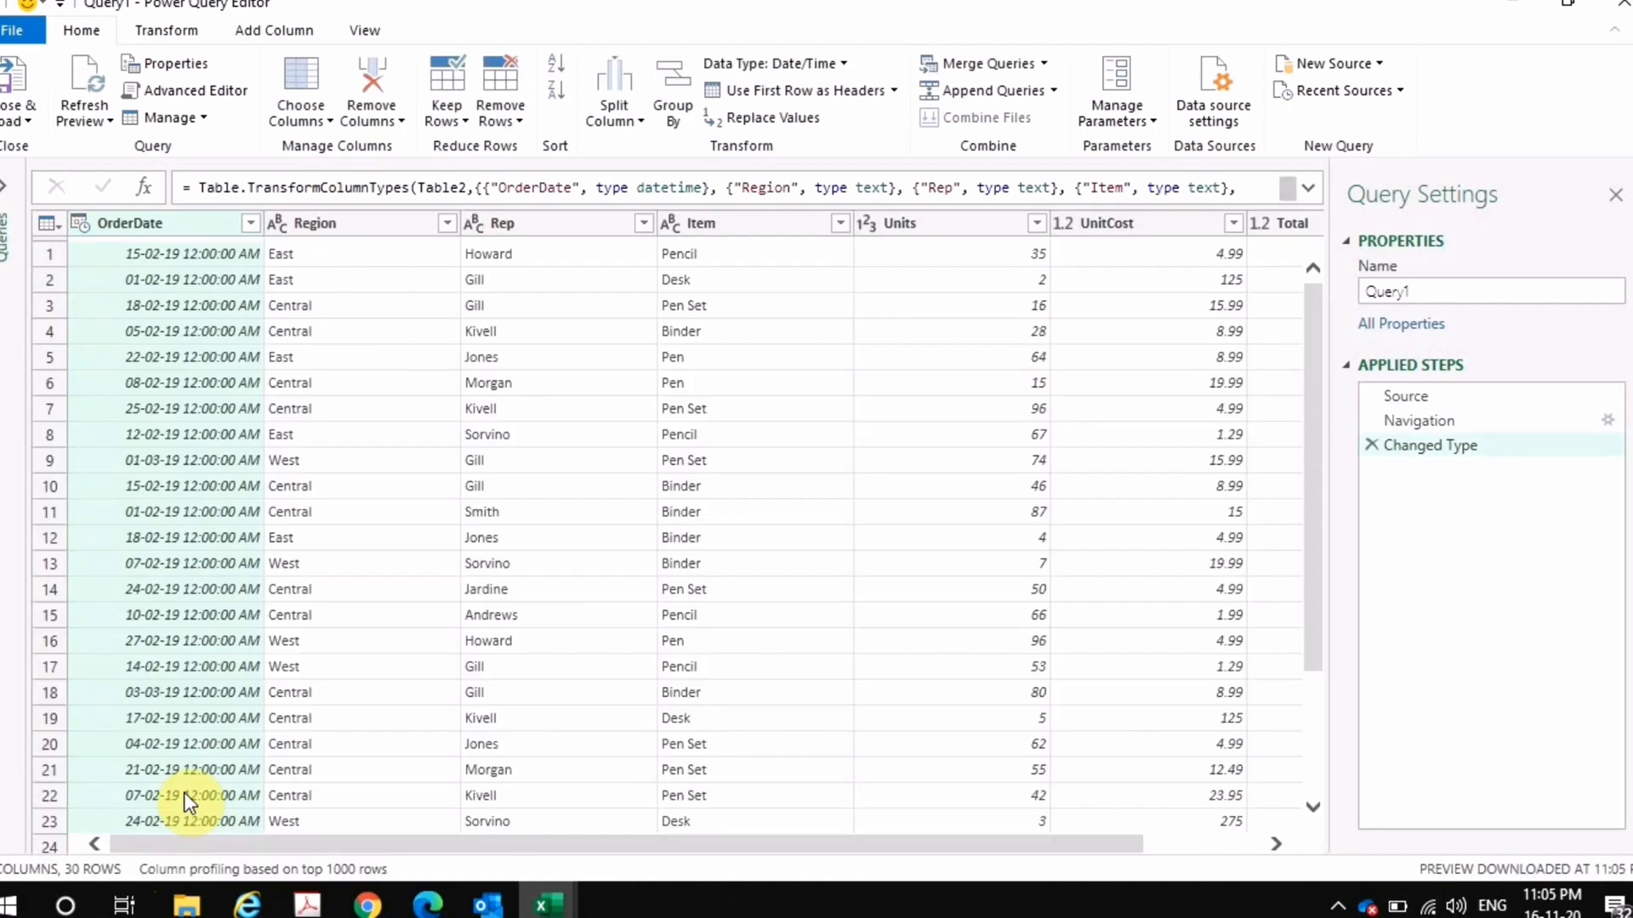
pyautogui.click(1419, 419)
pyautogui.click(1417, 398)
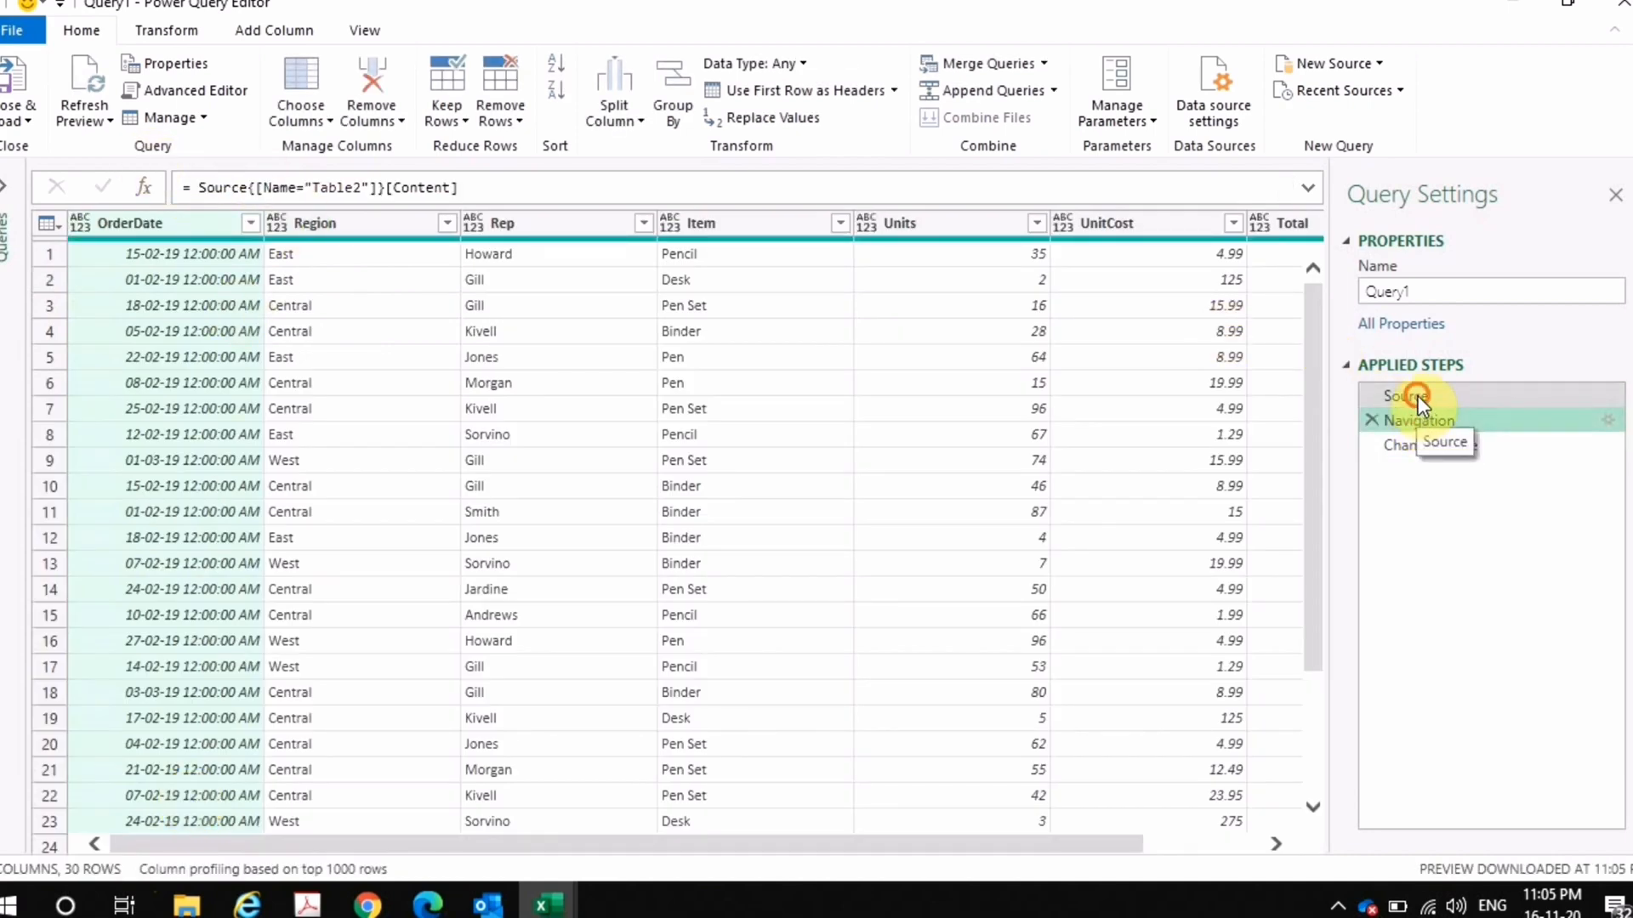
pyautogui.moveTo(1412, 450)
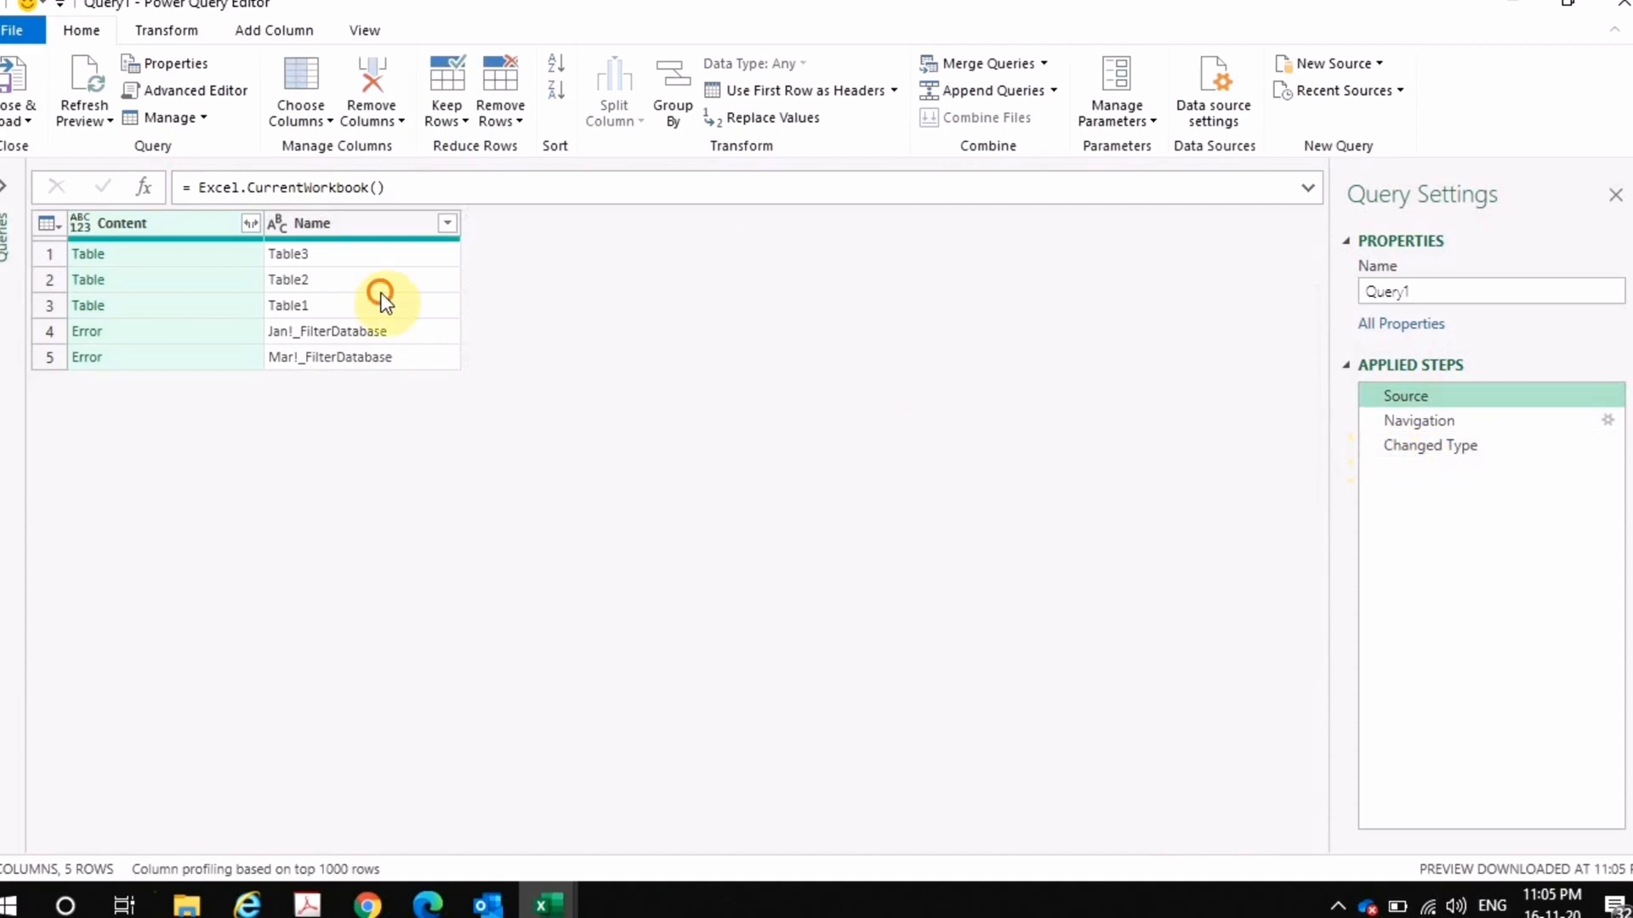
# - Inspect the error details of the Jan!_FilterDatabase and Mar!_FilterDatabase entries
pyautogui.click(134, 335)
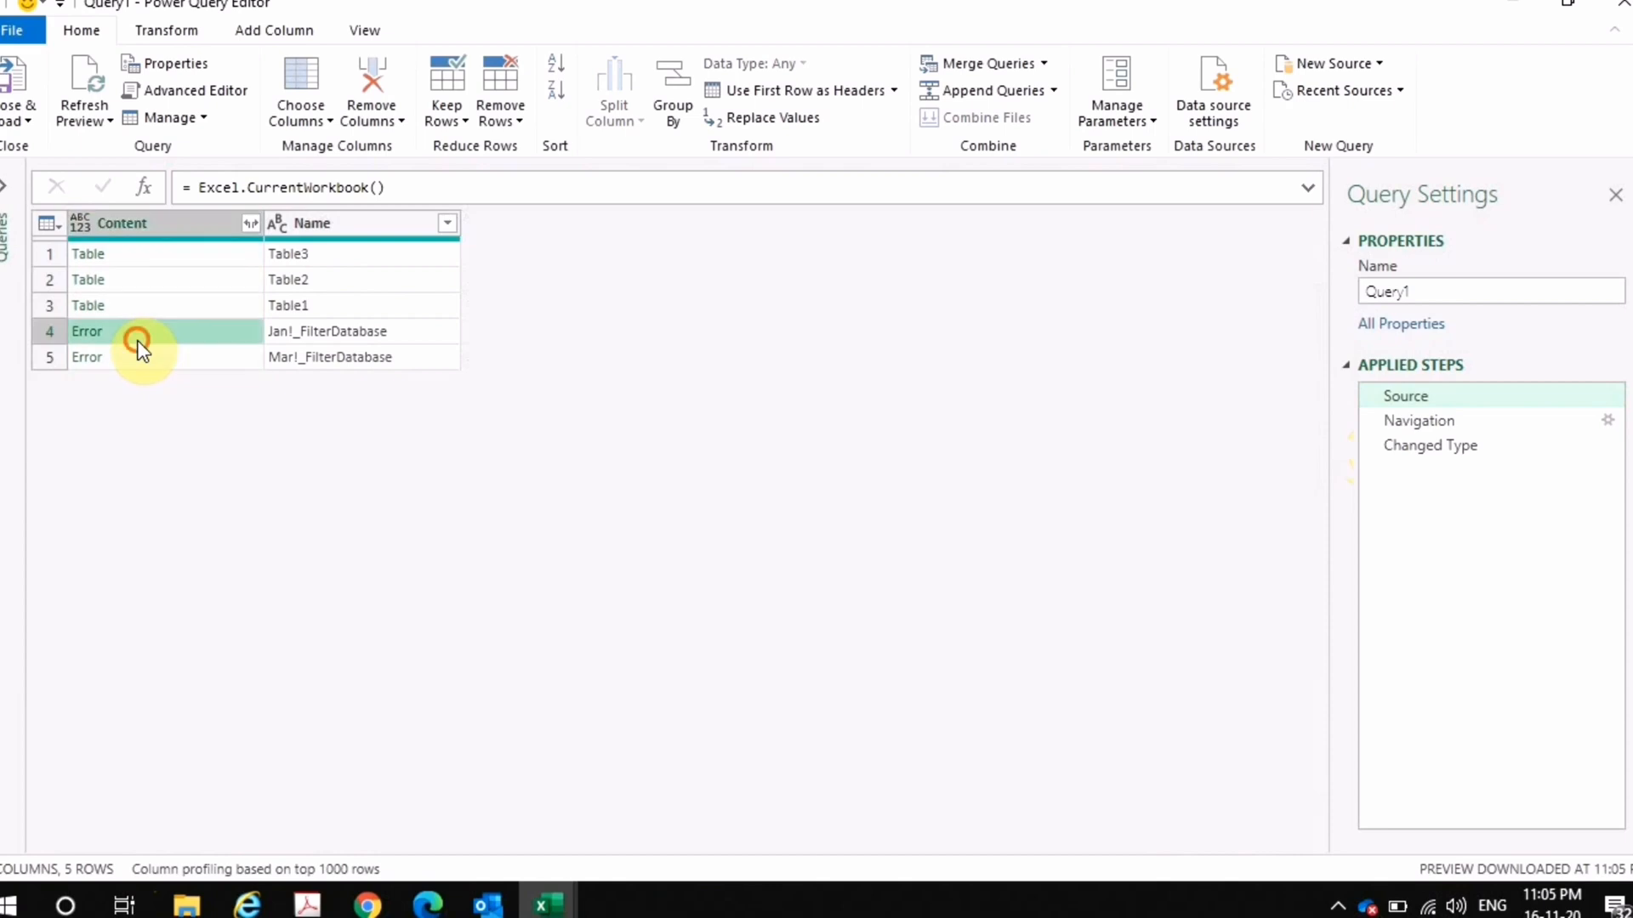
pyautogui.click(135, 353)
pyautogui.click(132, 335)
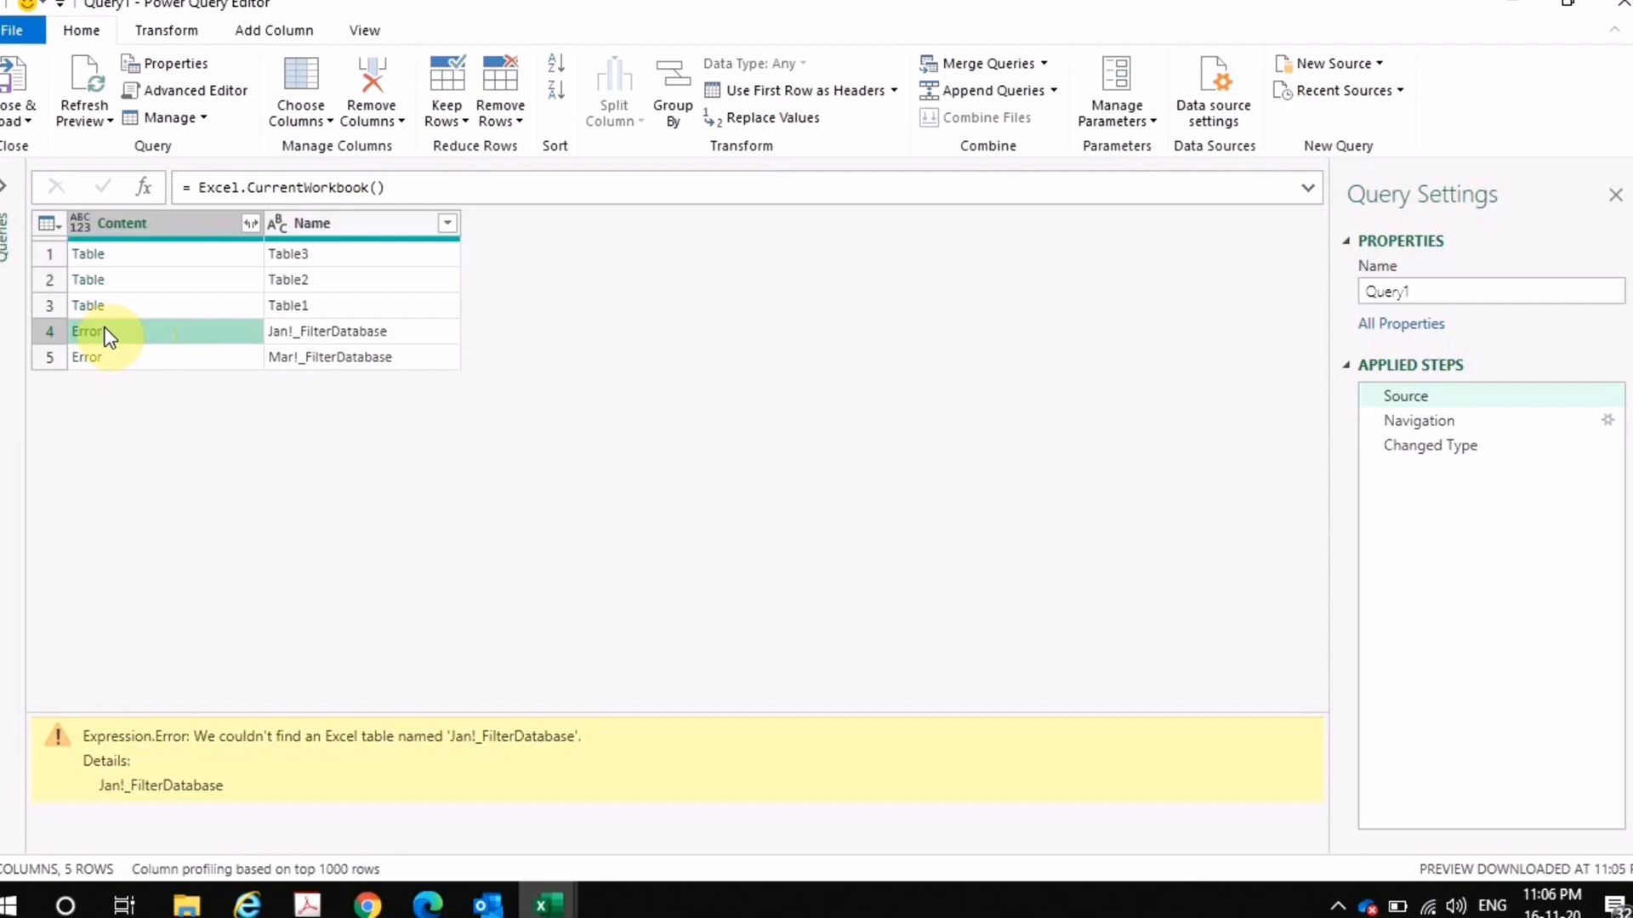
pyautogui.click(292, 339)
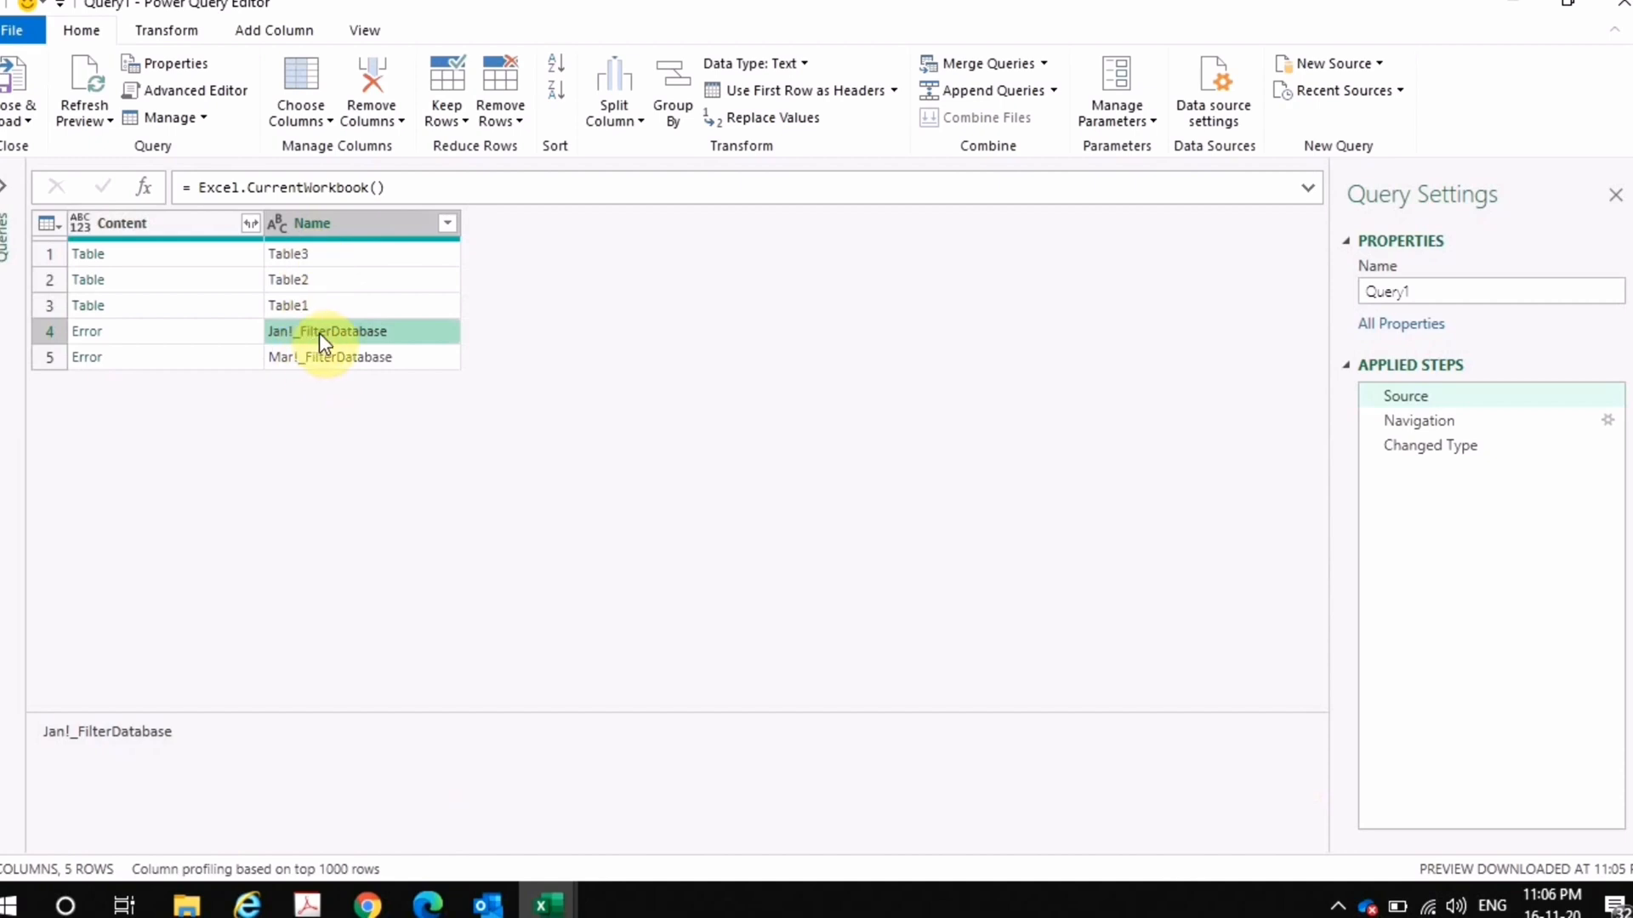
# - Insert a filter after the Source step that keeps only rows whose Name contains "Table"
pyautogui.click(446, 220)
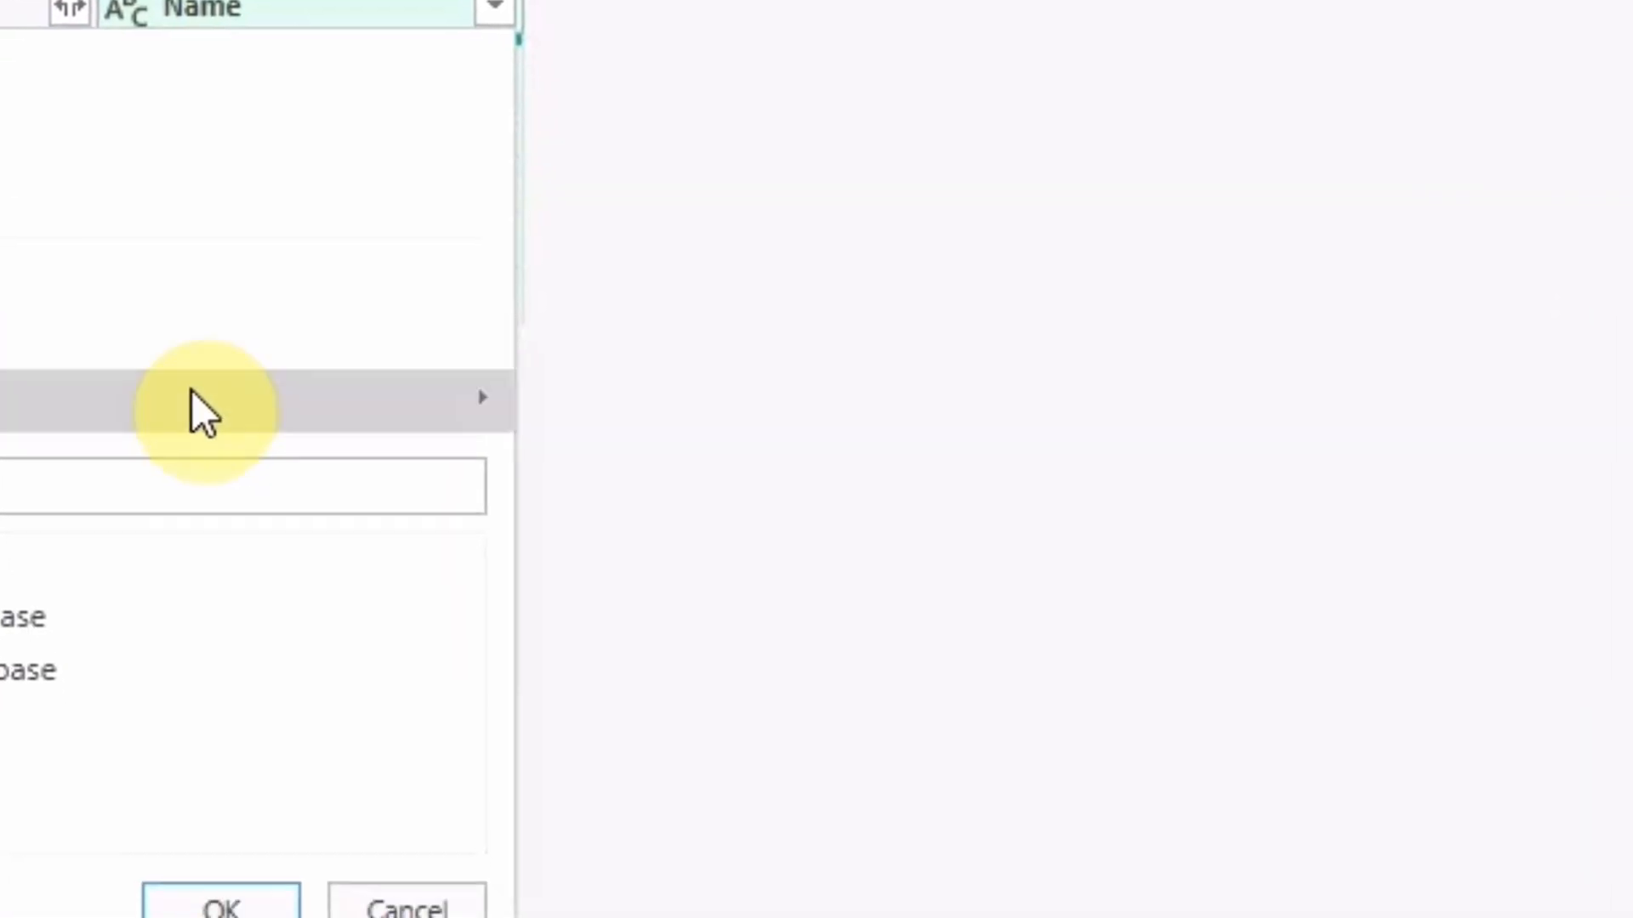
pyautogui.moveTo(201, 447)
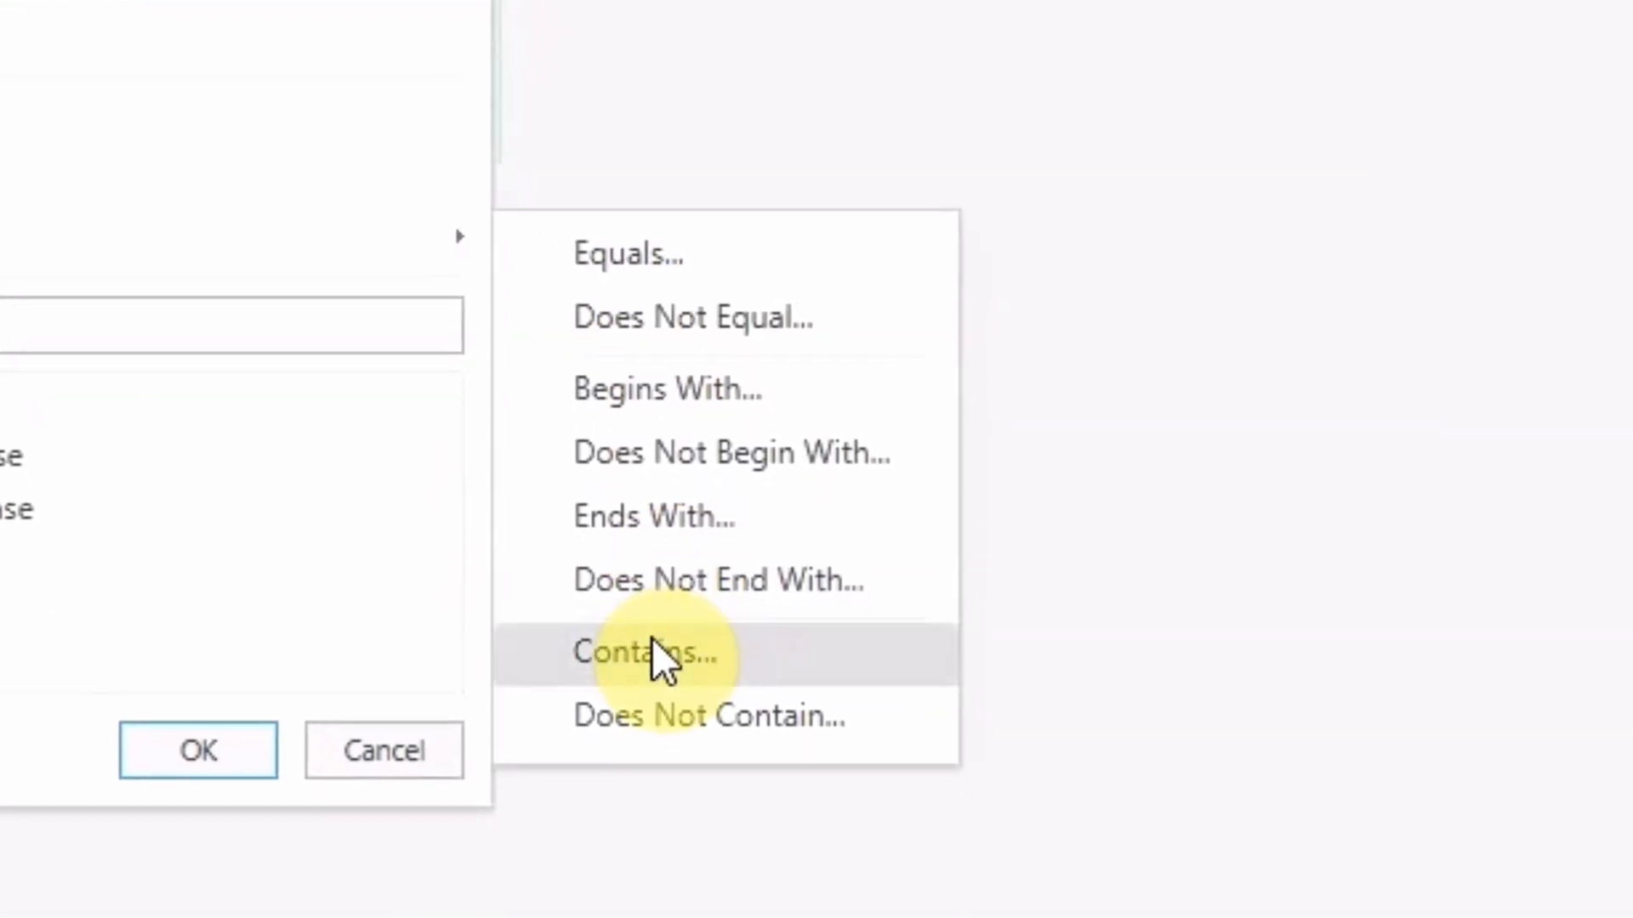
pyautogui.click(663, 694)
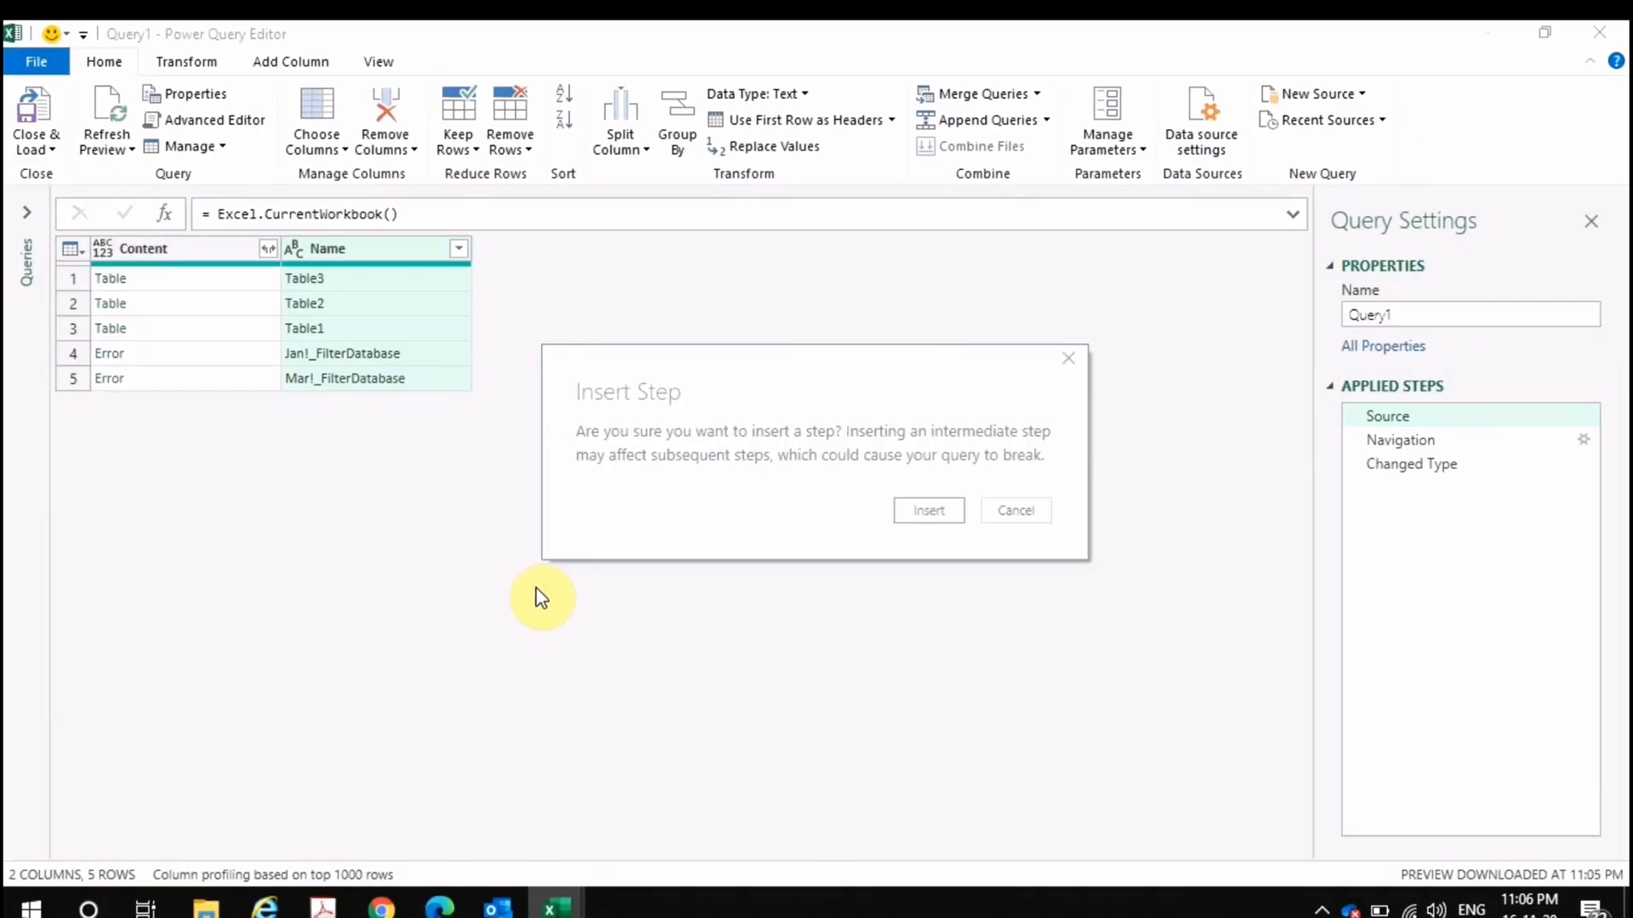
pyautogui.click(903, 515)
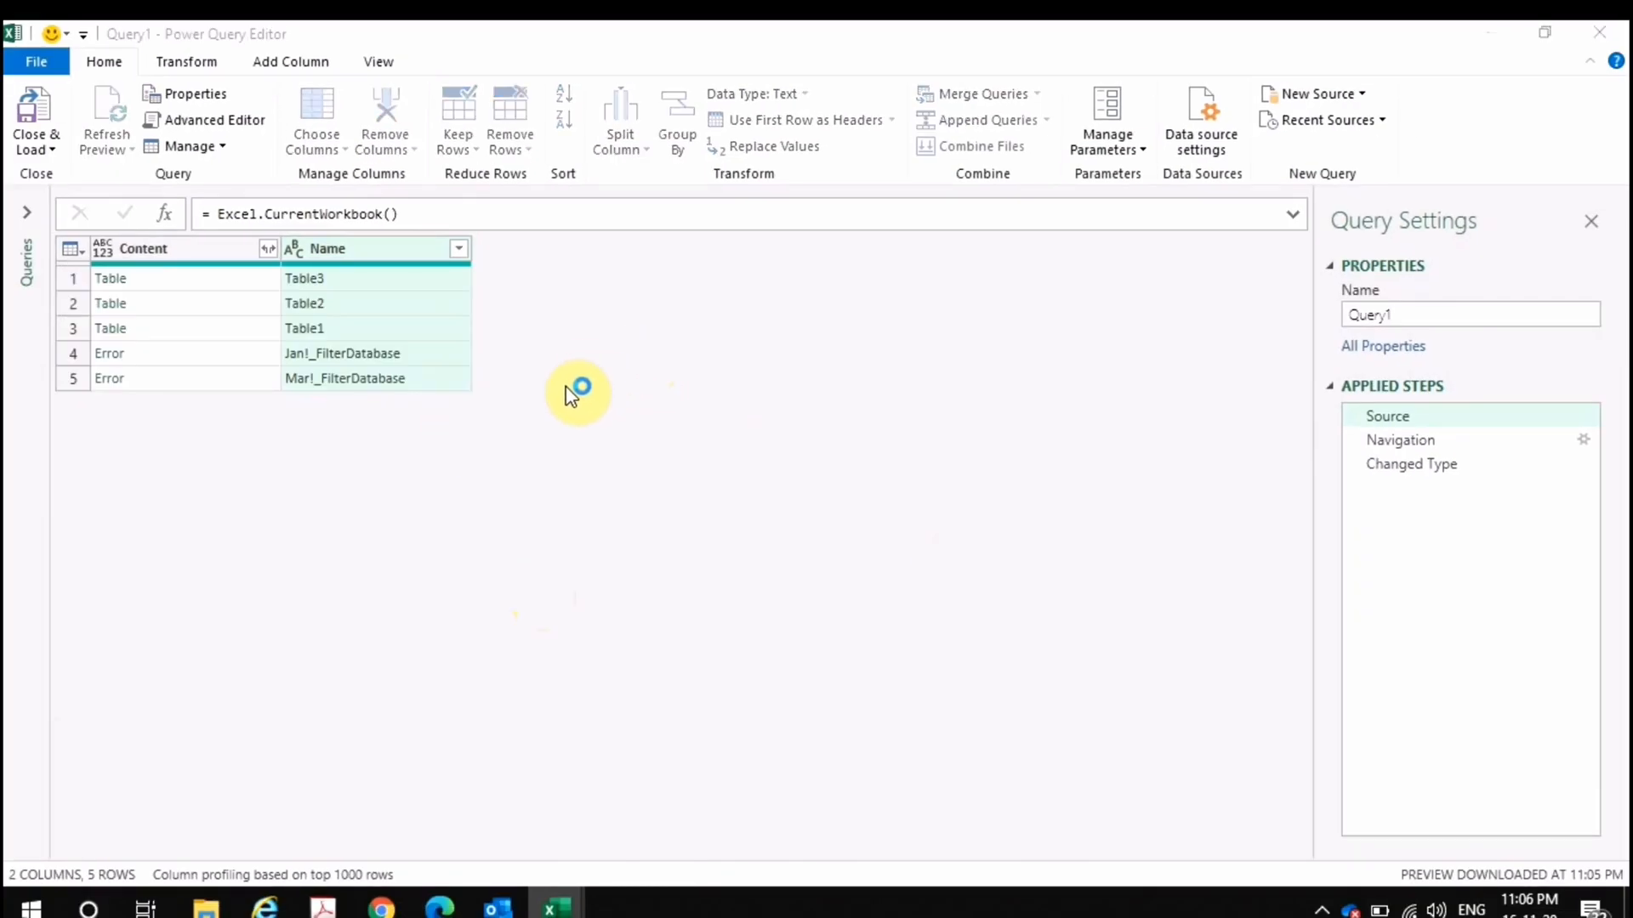
pyautogui.click(718, 460)
pyautogui.write('Table')
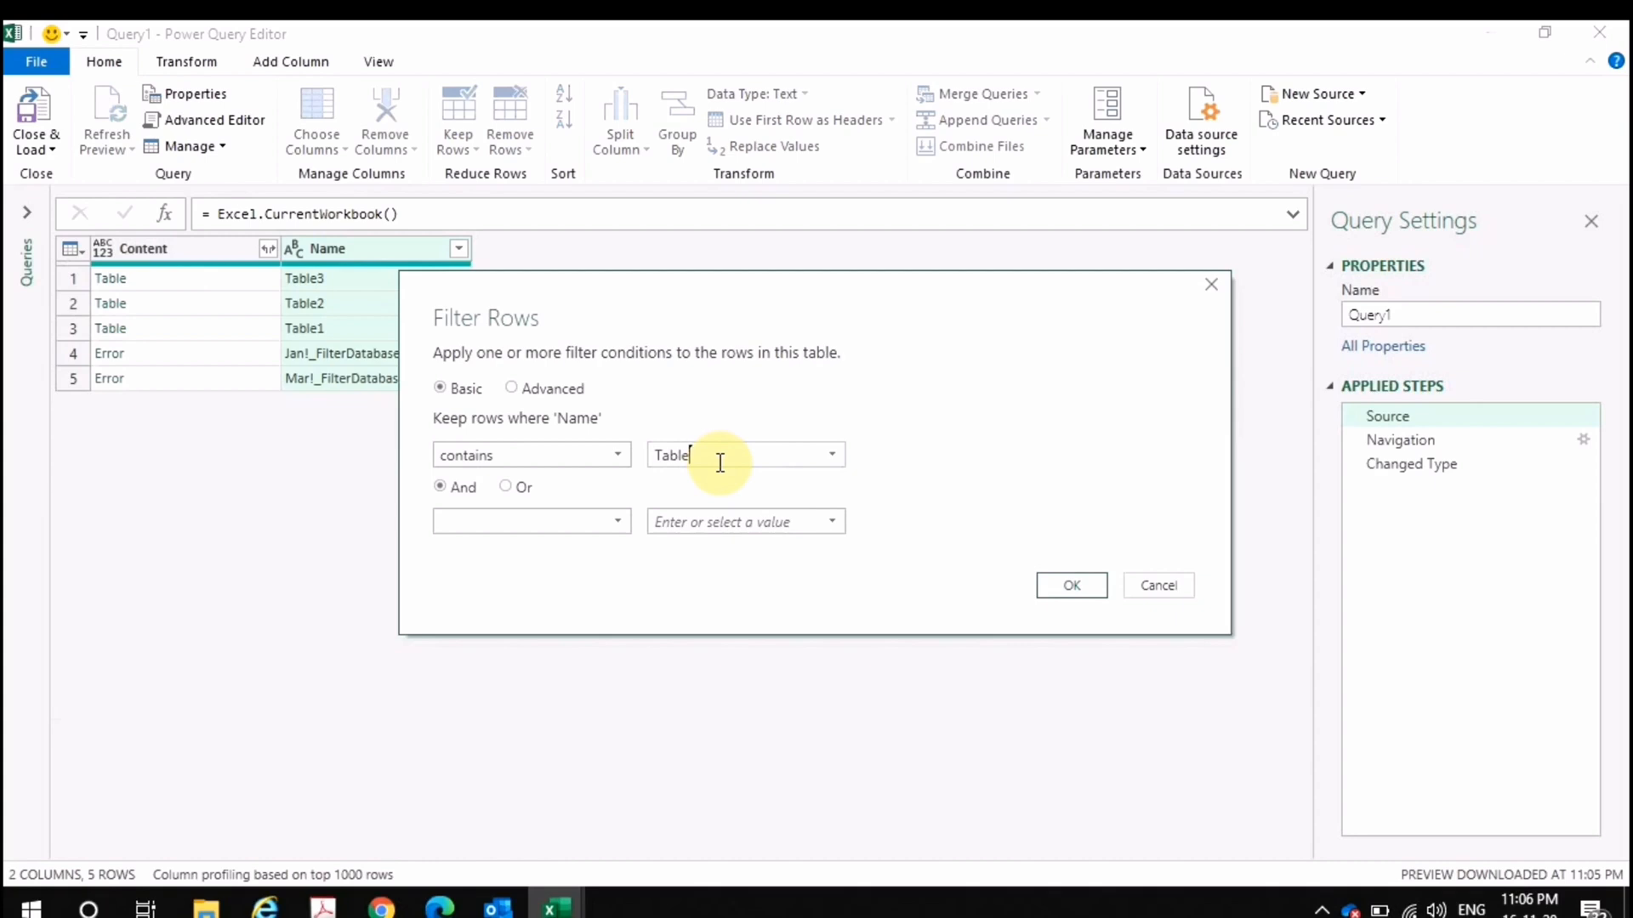
pyautogui.click(1065, 584)
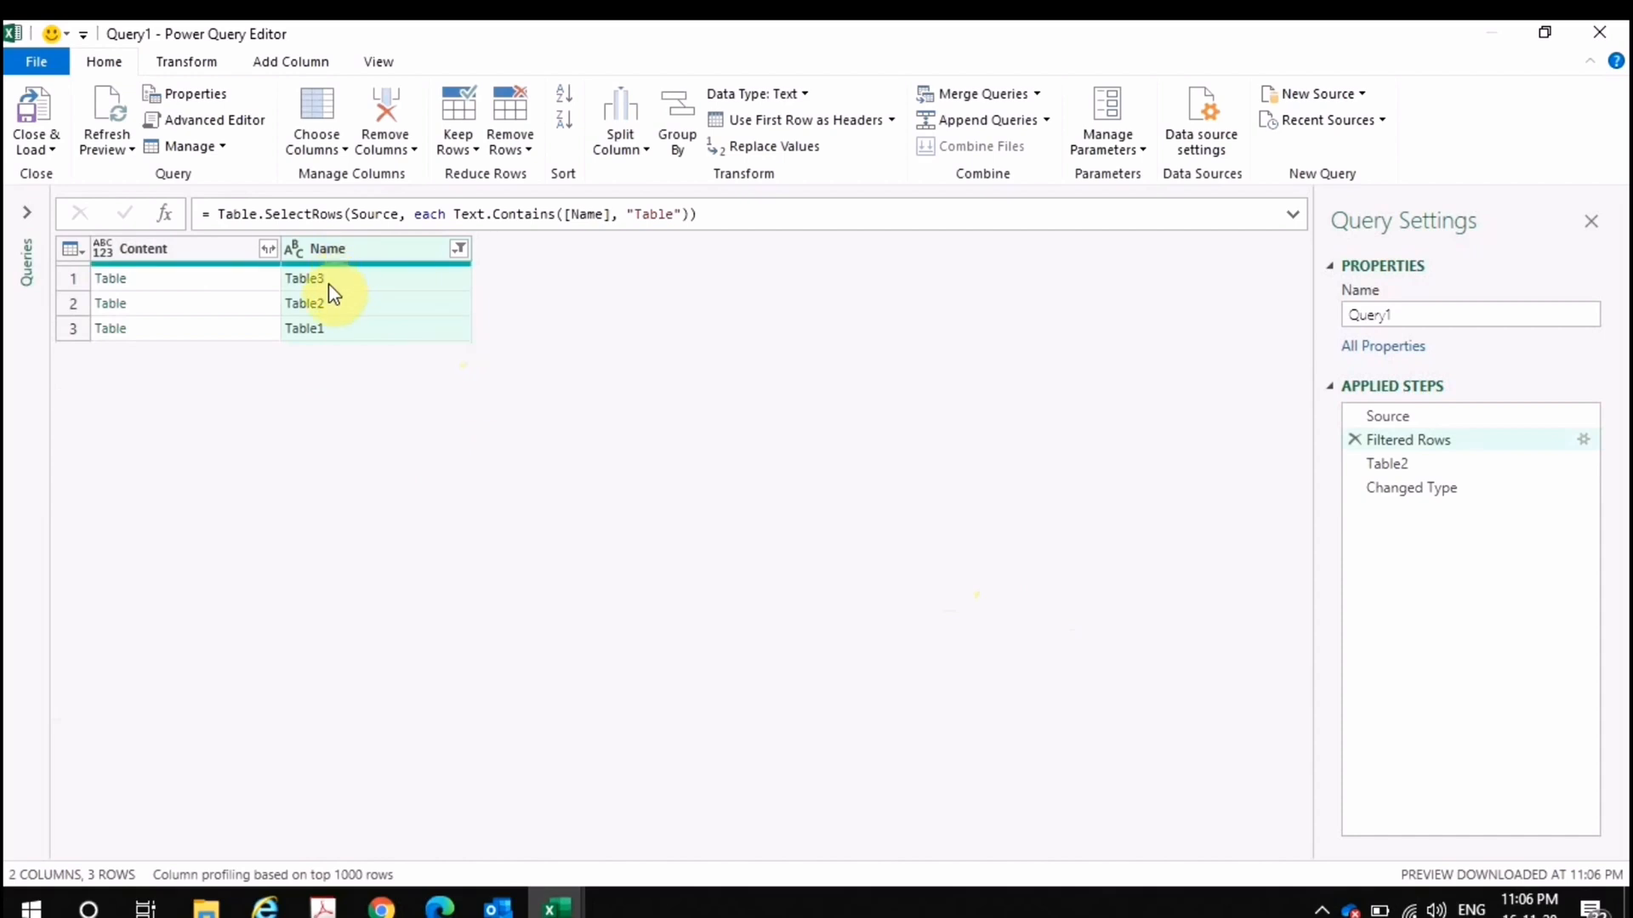
# - Preview the contents of Table3 and compare the Source and Filtered Rows steps
pyautogui.click(140, 280)
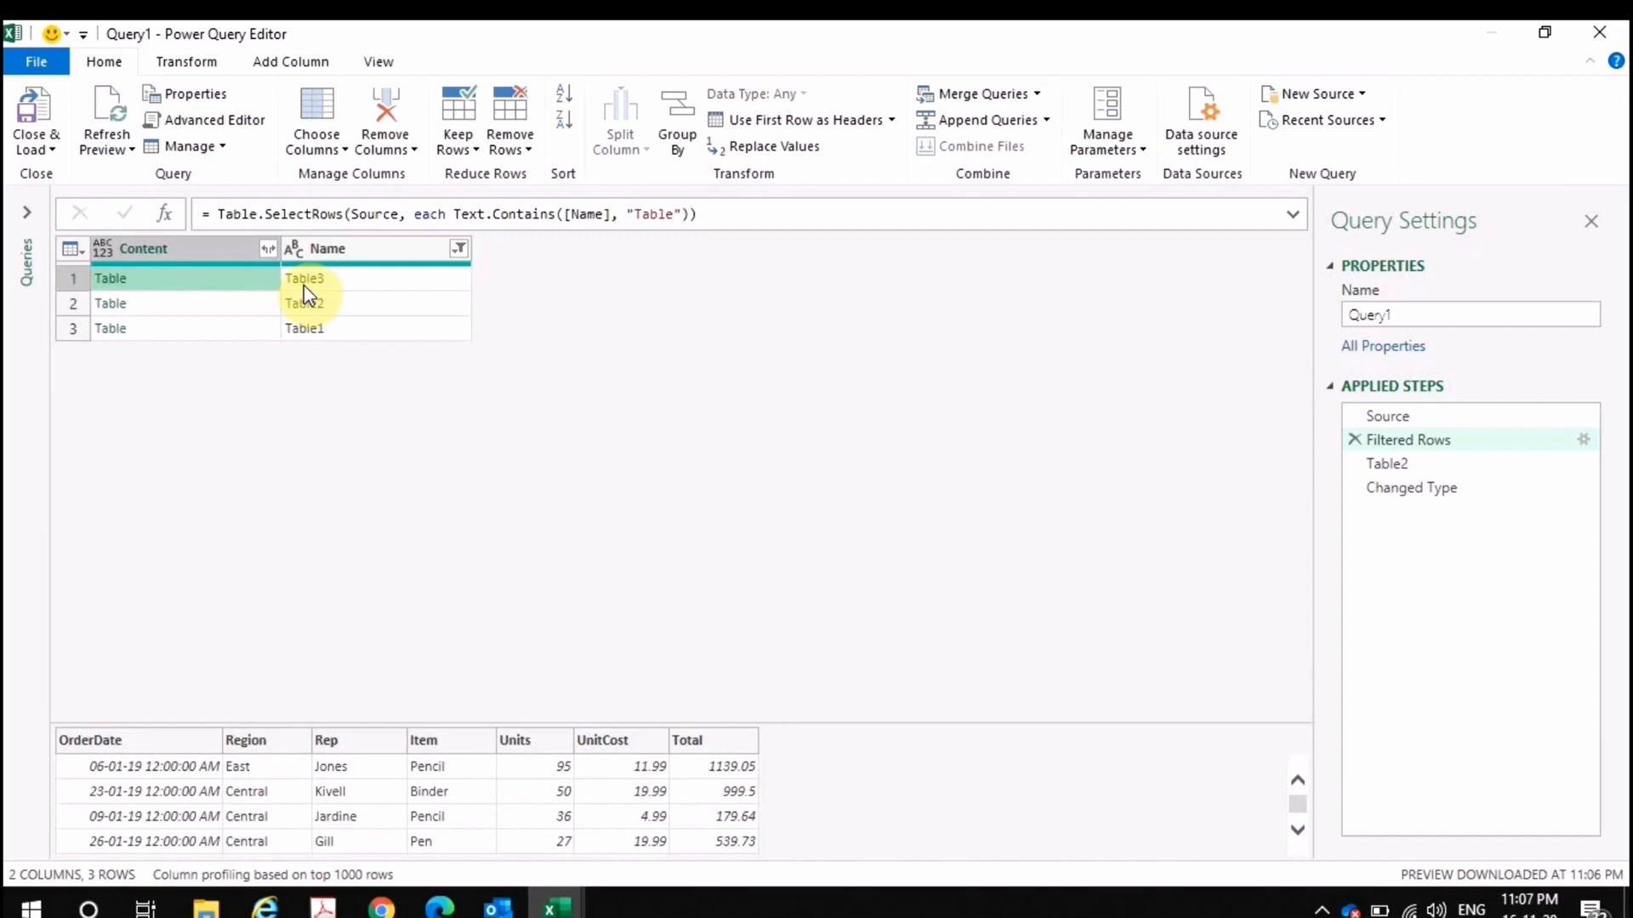
pyautogui.click(1405, 419)
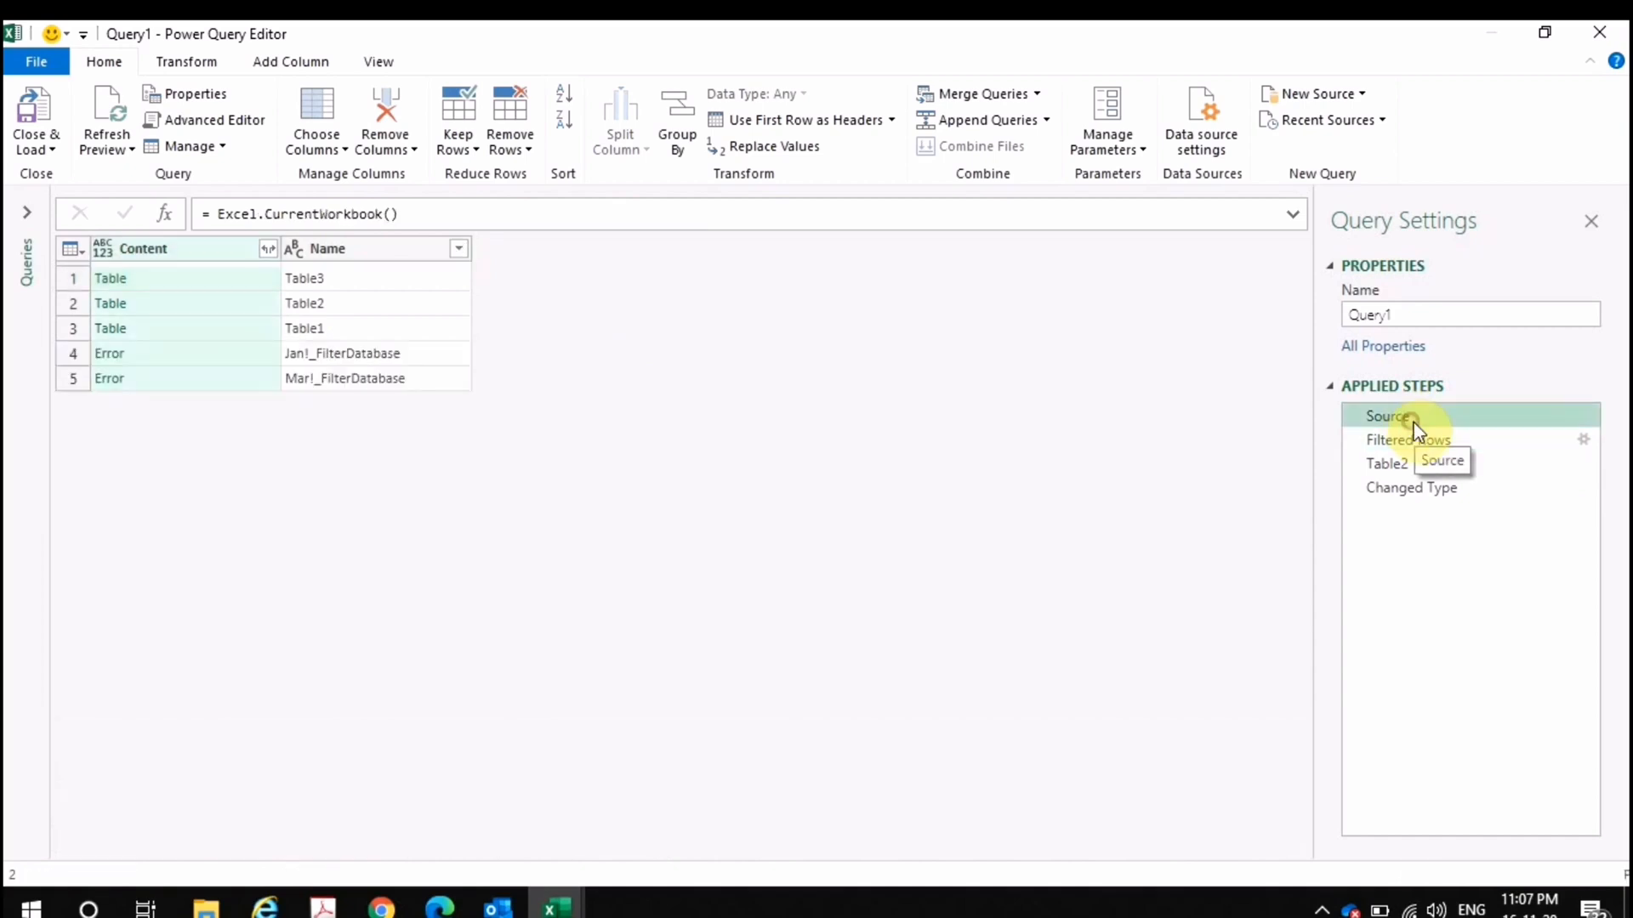
pyautogui.click(1420, 442)
# - Delete the Table2 and Changed Type steps from the query
pyautogui.click(1395, 465)
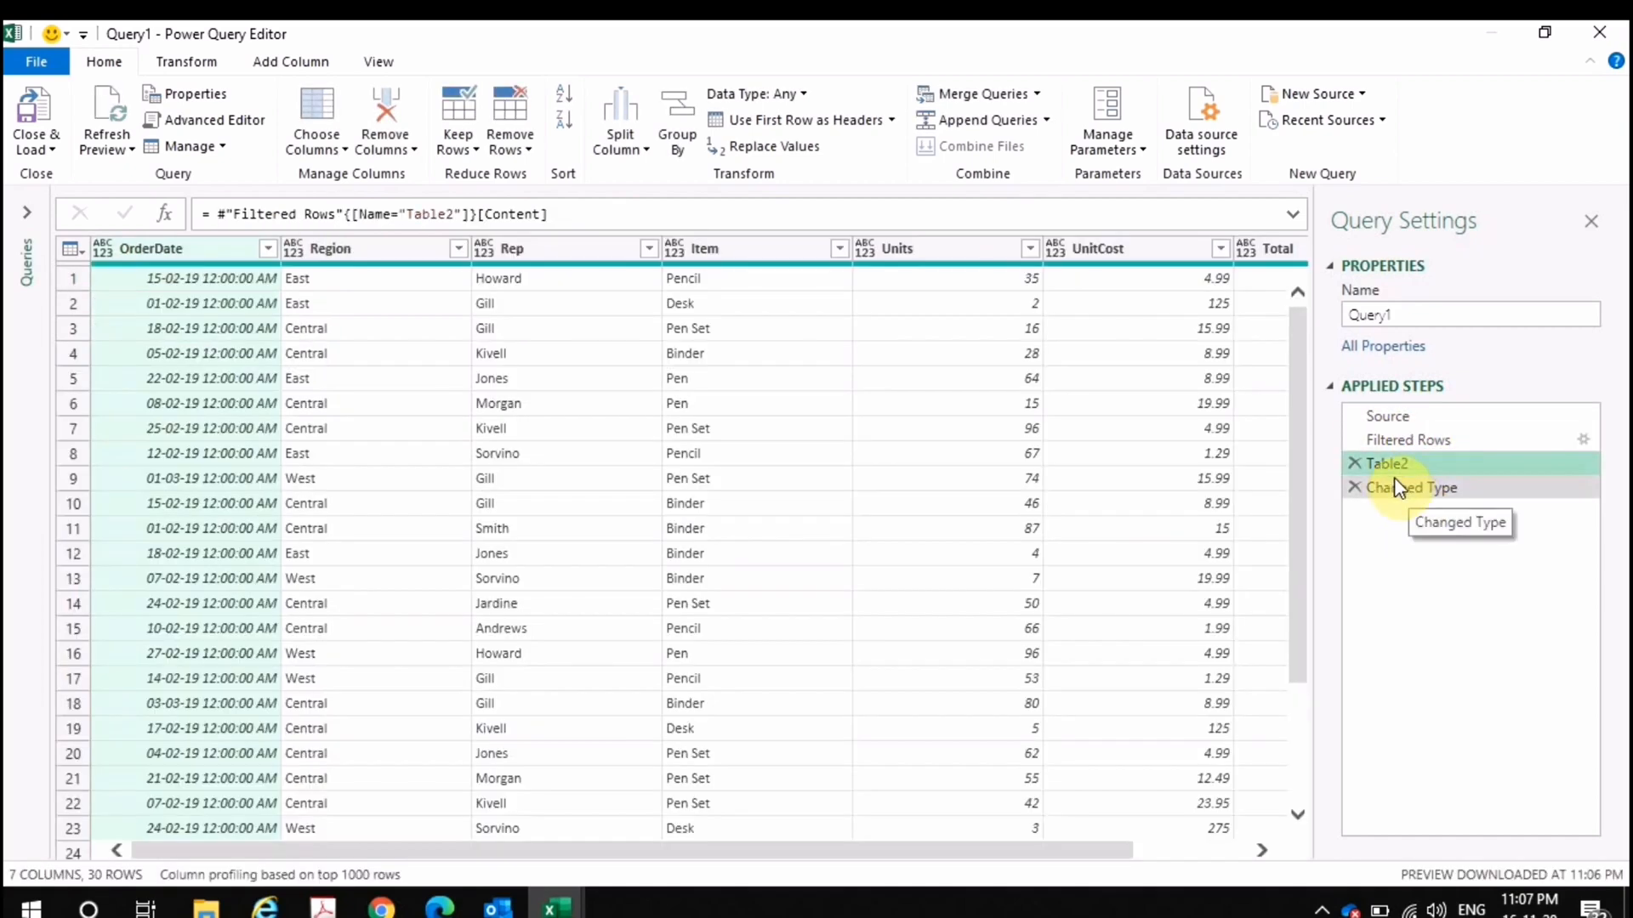
pyautogui.click(1354, 464)
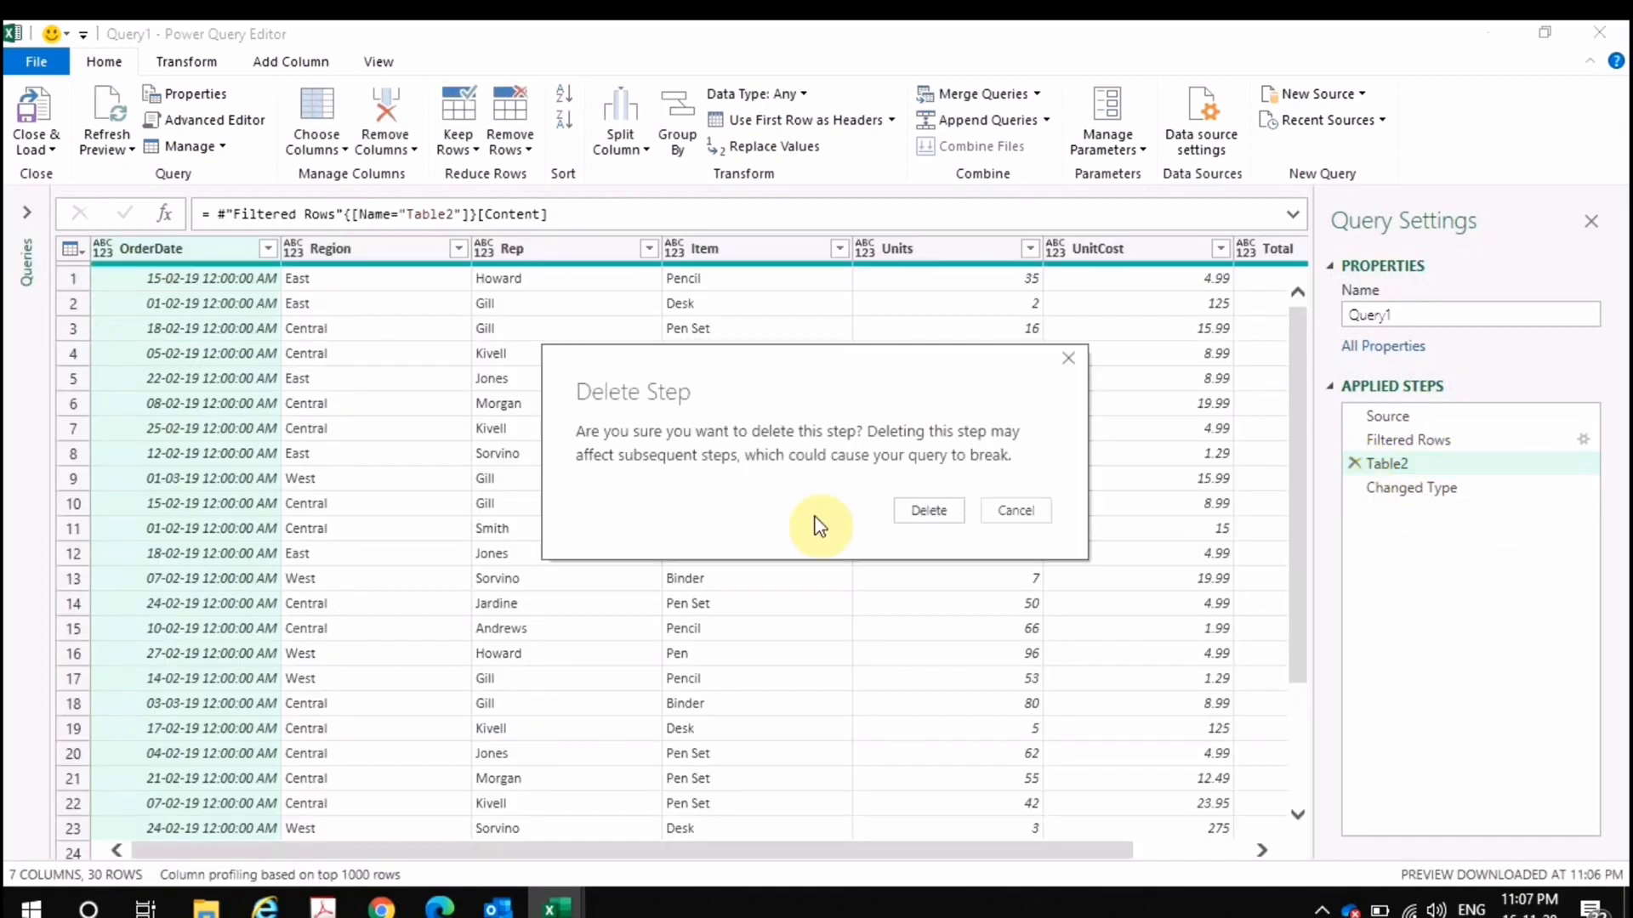
pyautogui.click(921, 512)
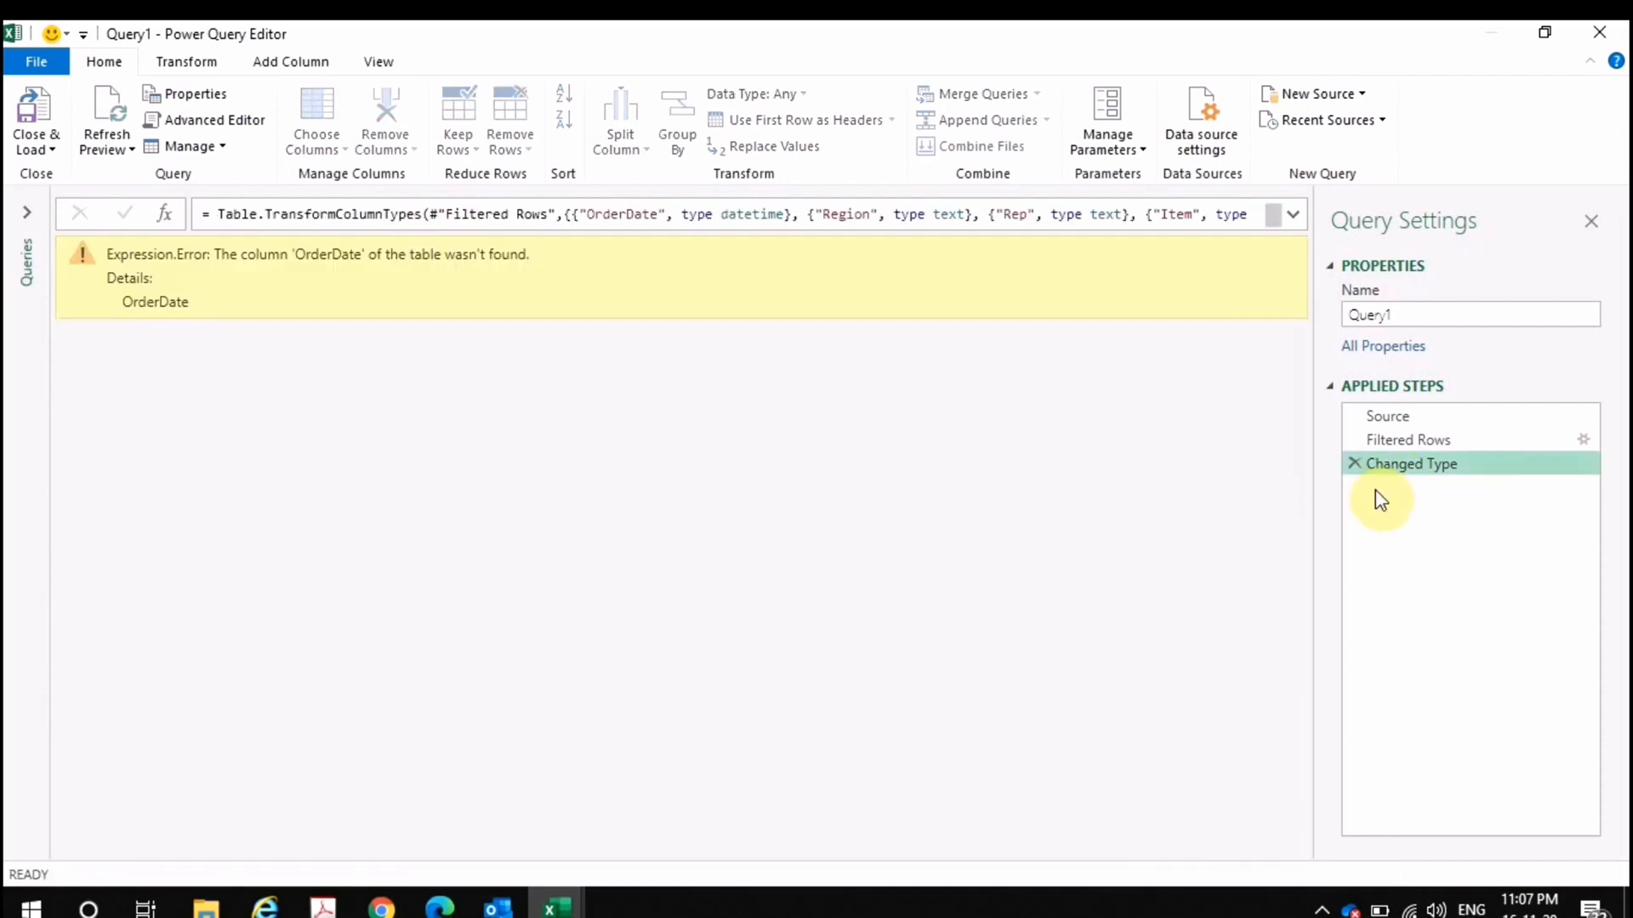
pyautogui.click(1358, 464)
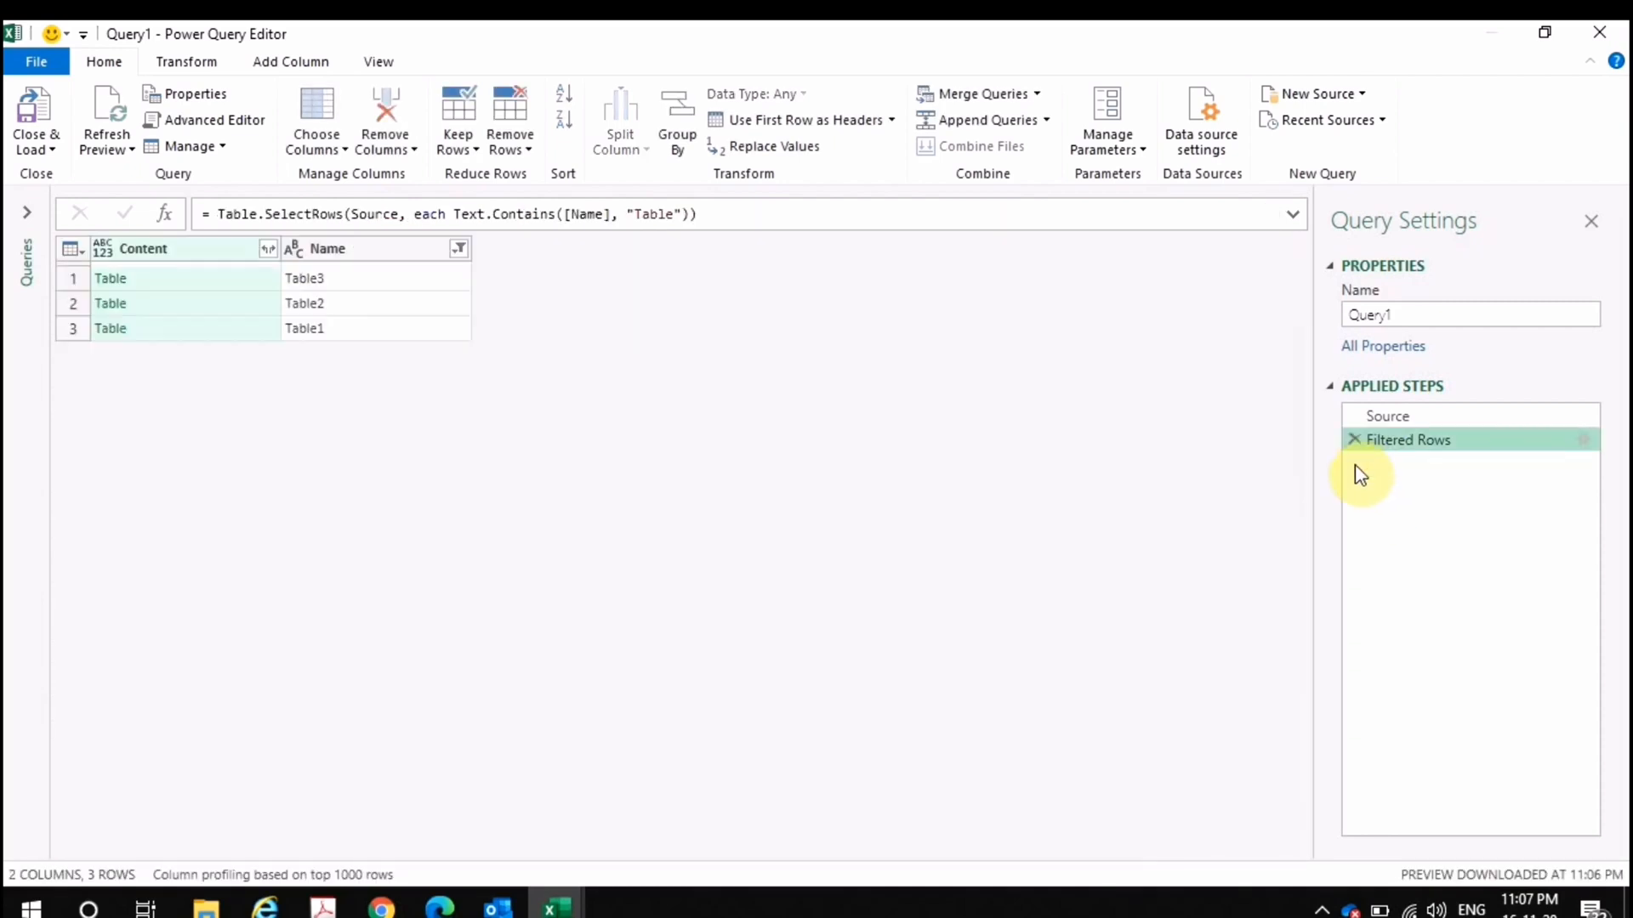
# - Expand the Content column of the filtered tables with all columns, without using the original column name as prefix
pyautogui.click(1373, 418)
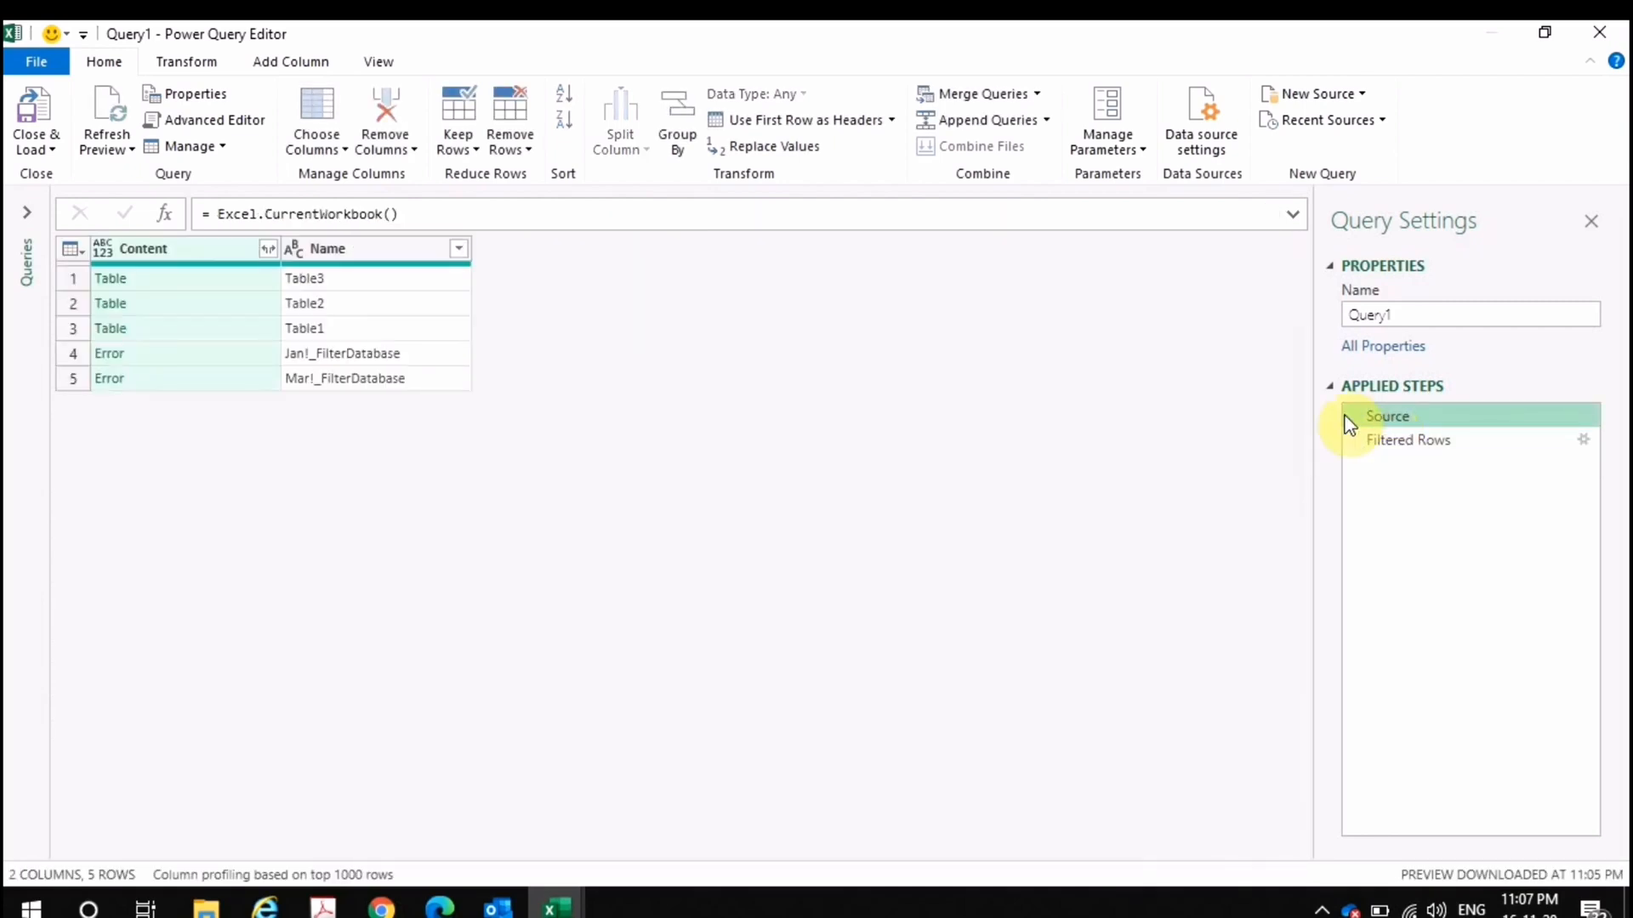
pyautogui.click(1414, 444)
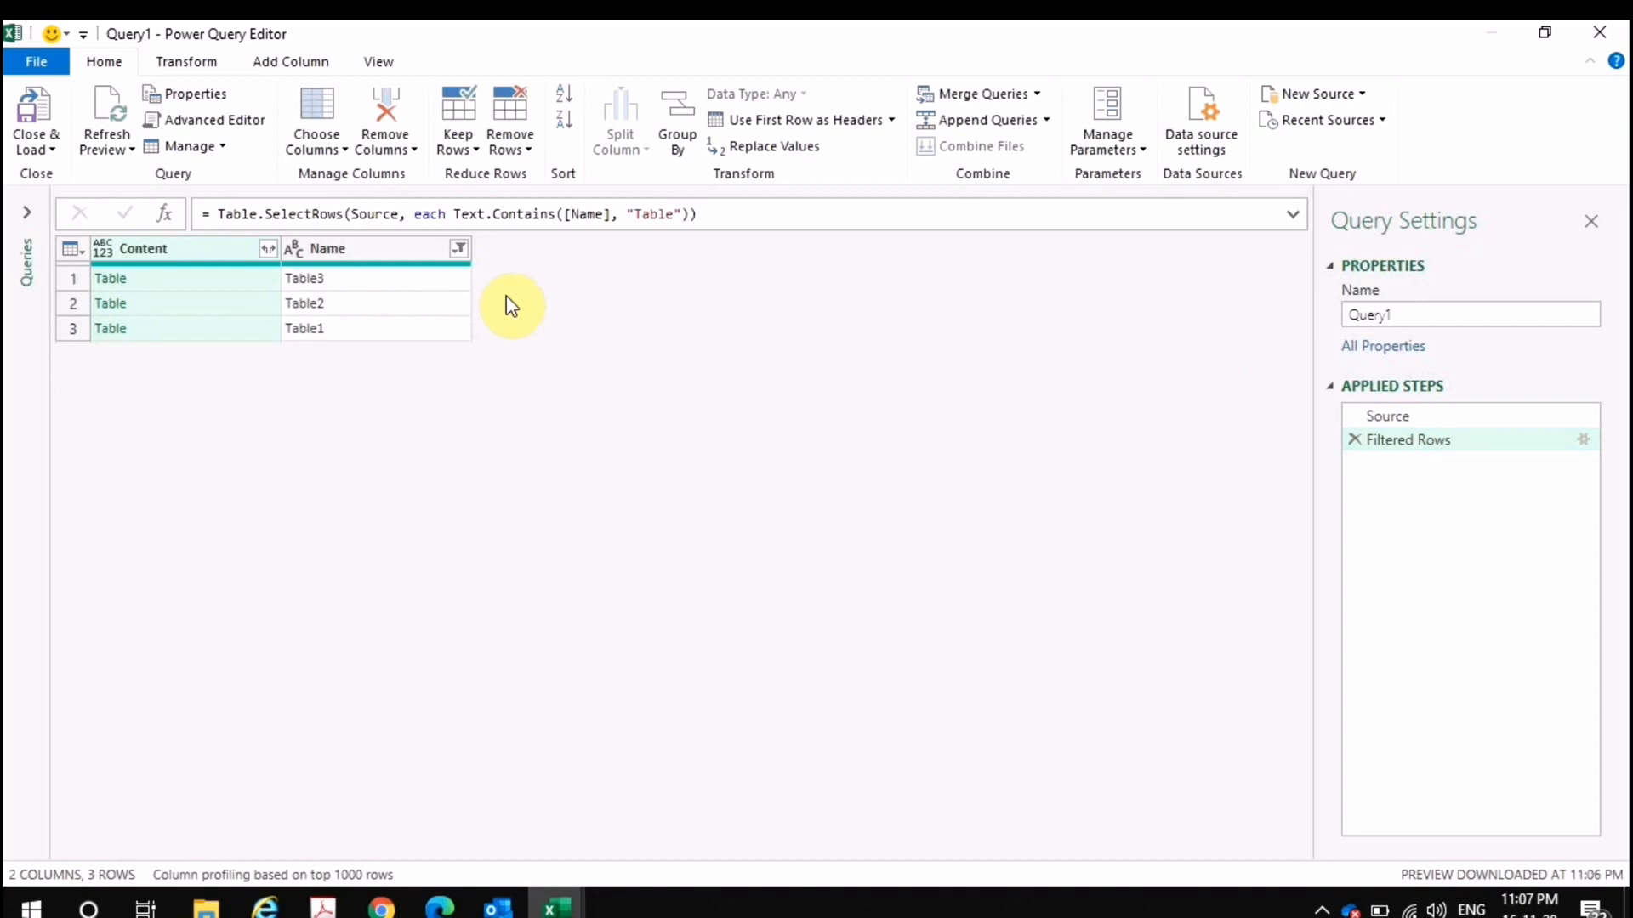
pyautogui.click(269, 251)
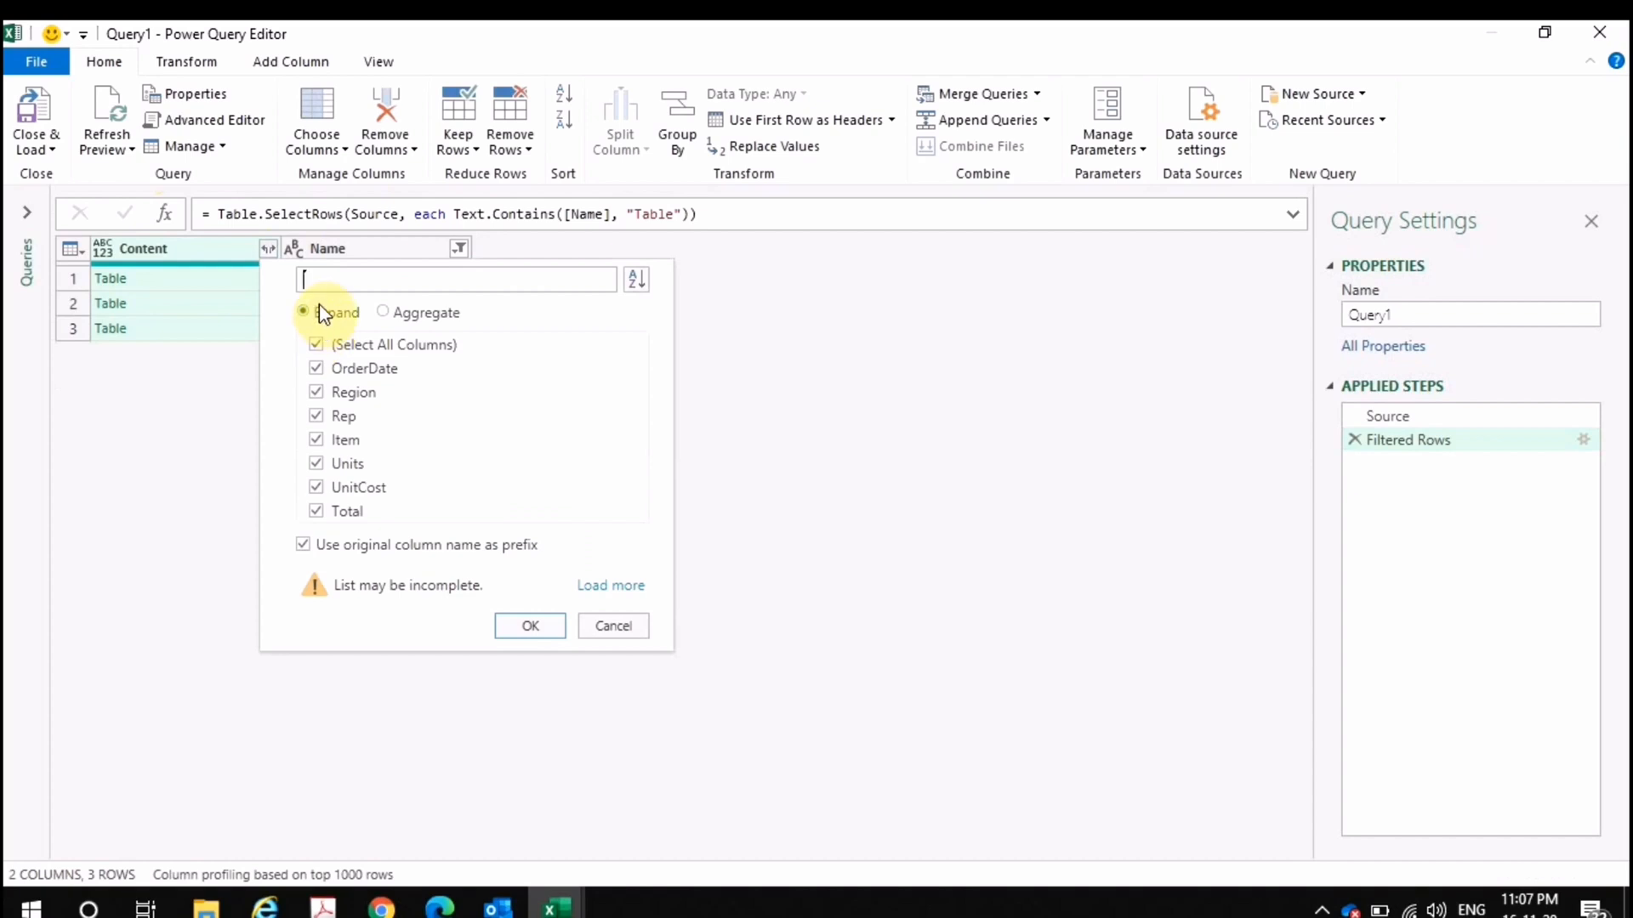
pyautogui.click(309, 547)
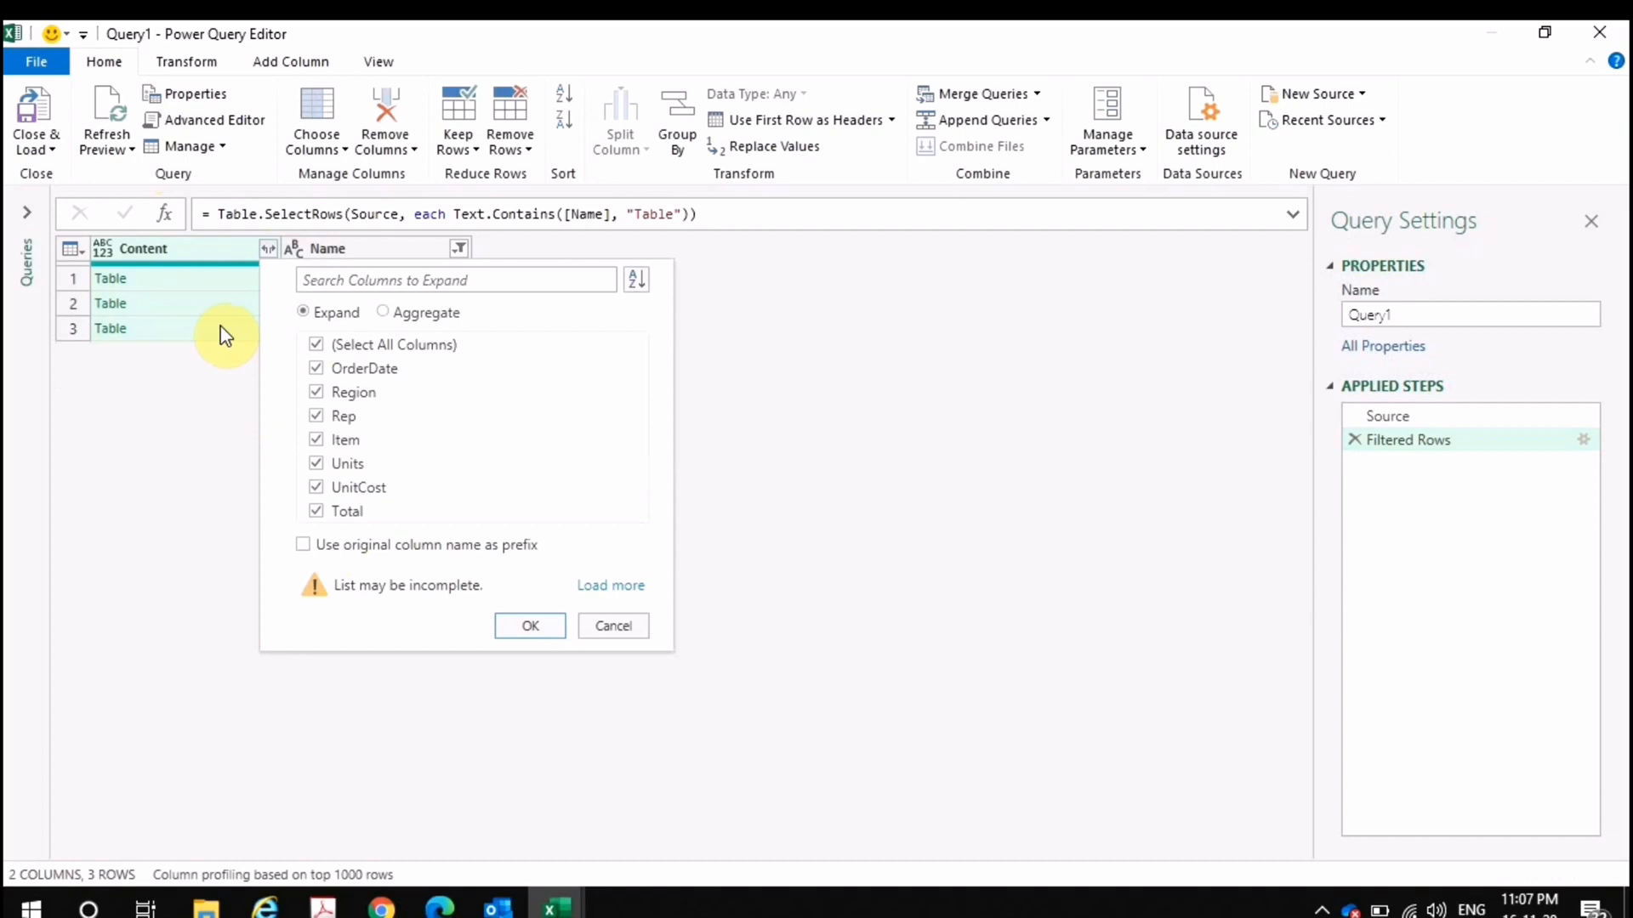
pyautogui.click(521, 629)
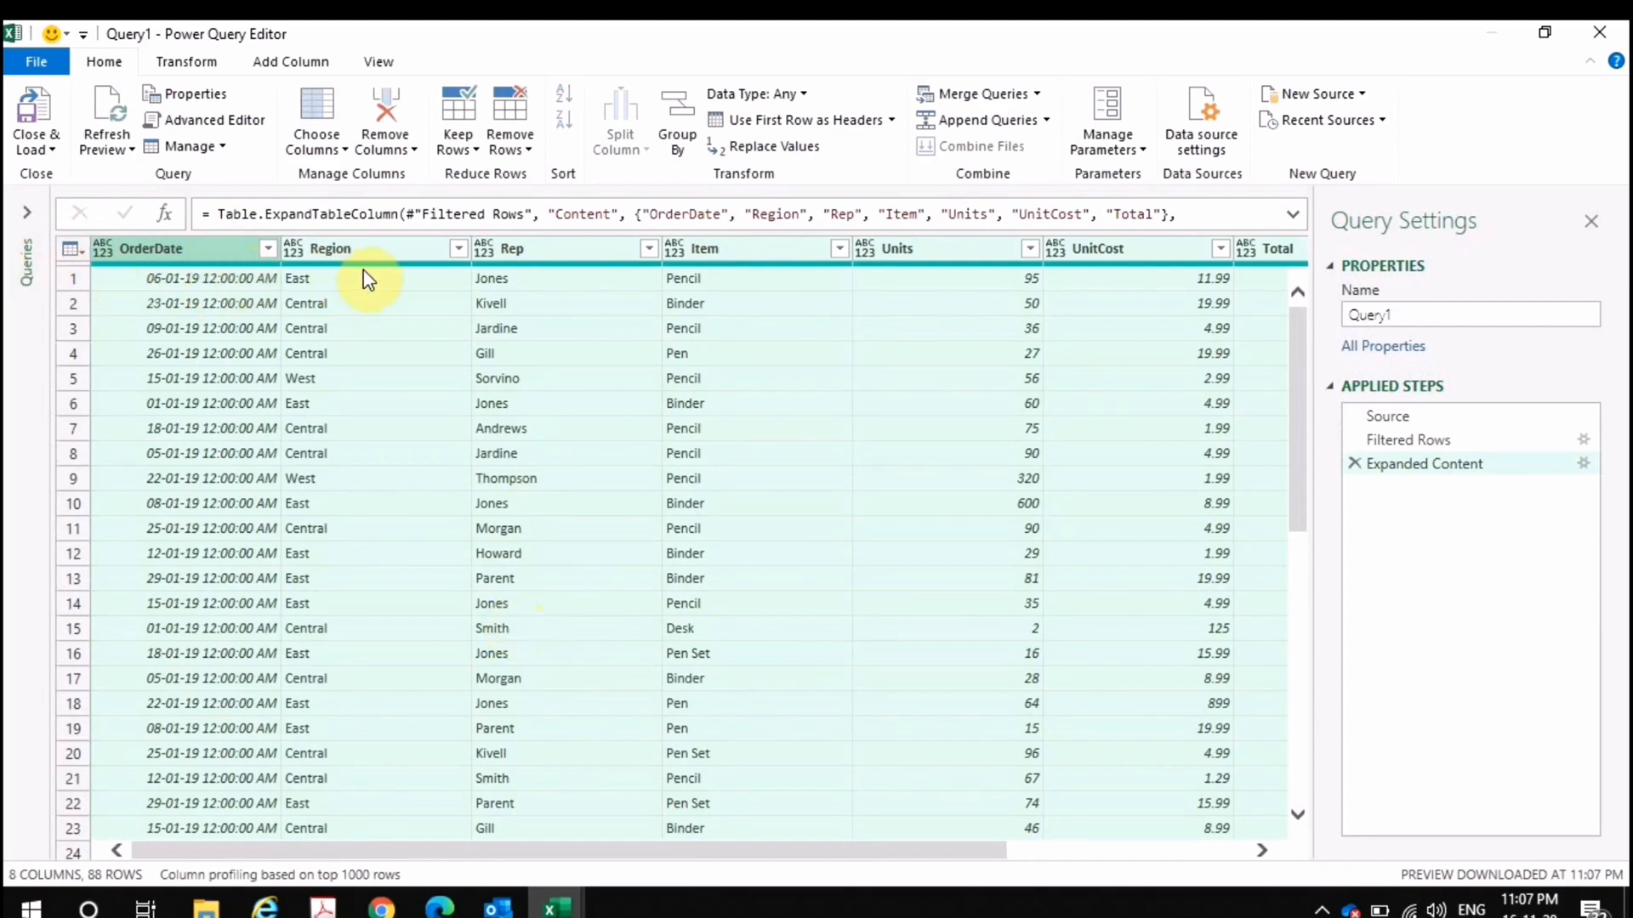
# - Review the expanded Region, Rep and Item columns and the combined rows down to the end of the preview
pyautogui.click(340, 248)
pyautogui.click(508, 249)
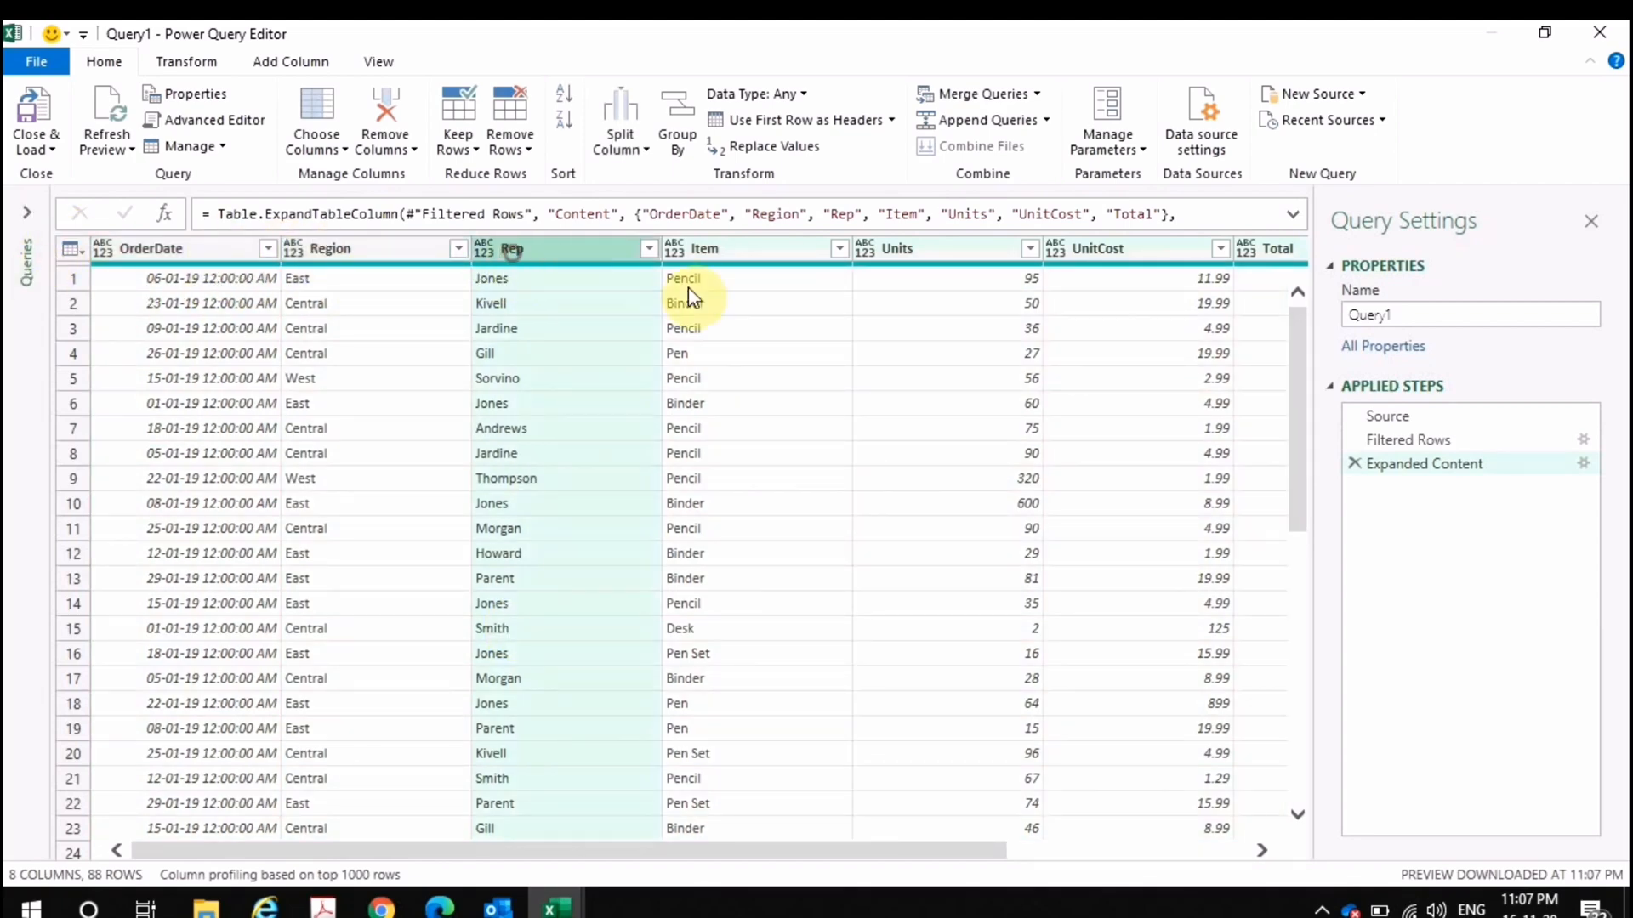
pyautogui.click(791, 306)
pyautogui.scroll(-5, 817, 364)
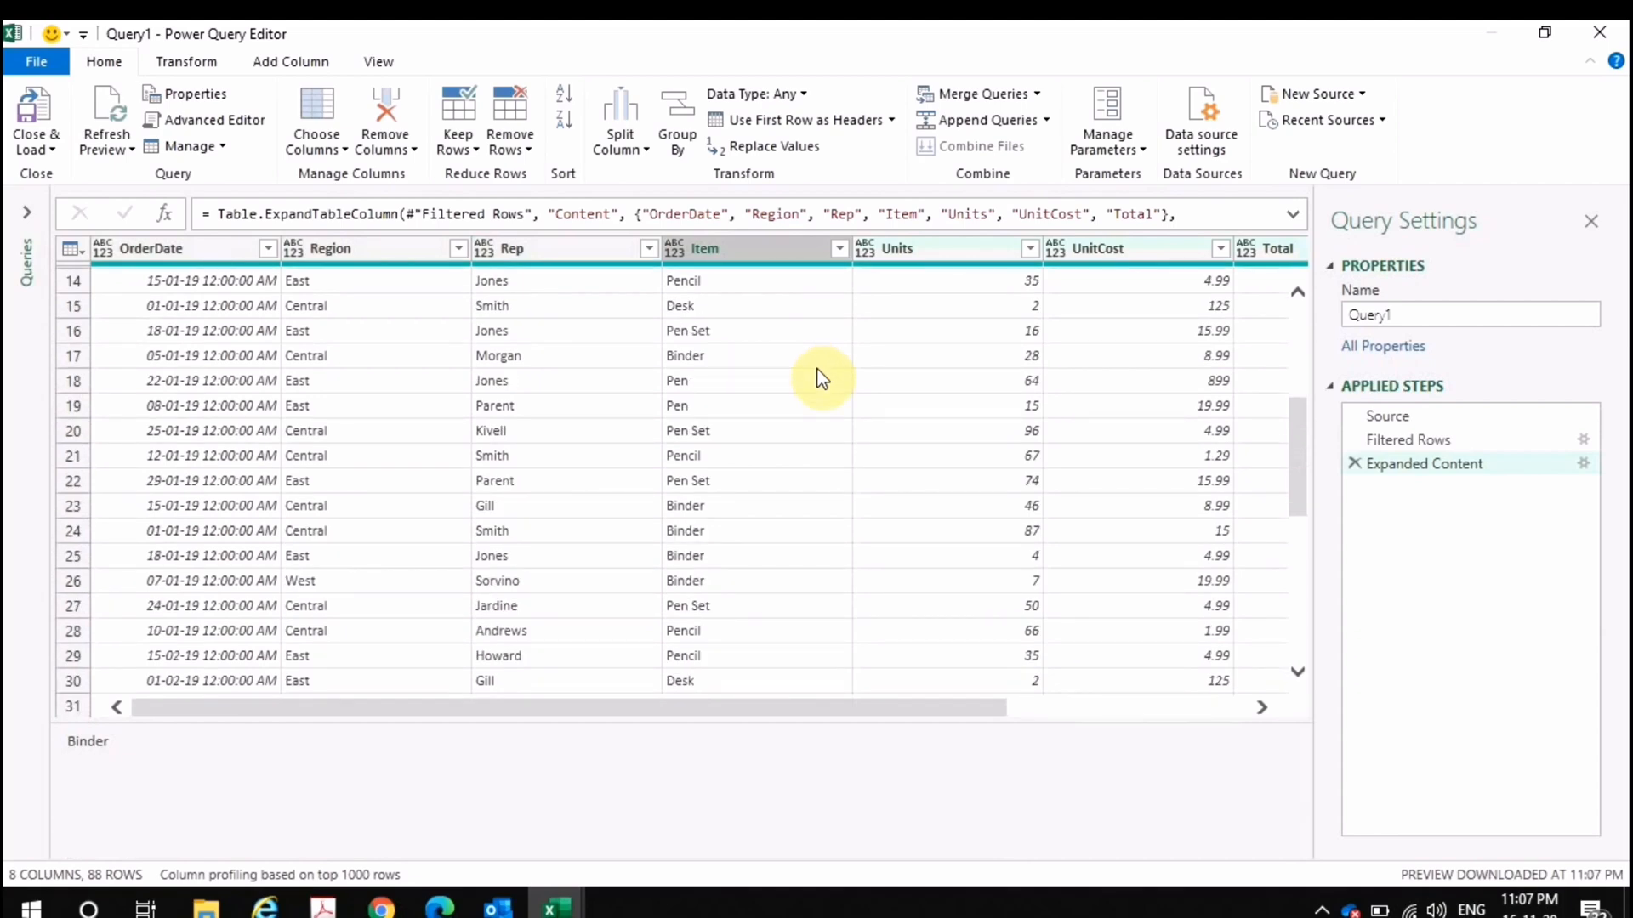
pyautogui.scroll(-16, 816, 374)
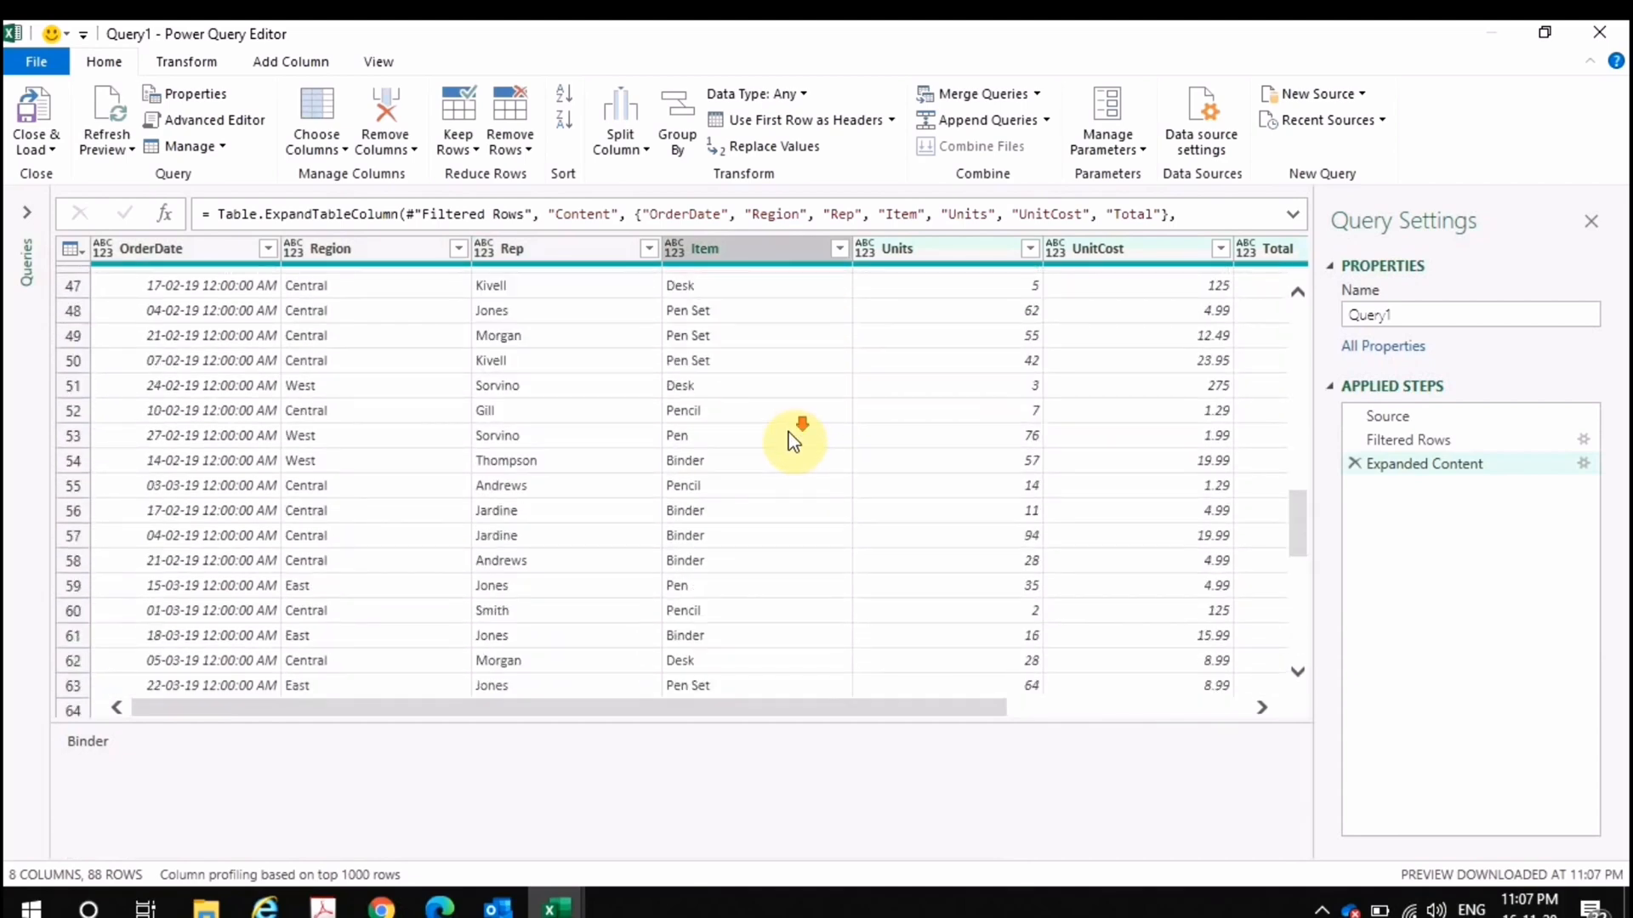
pyautogui.scroll(-4, 789, 446)
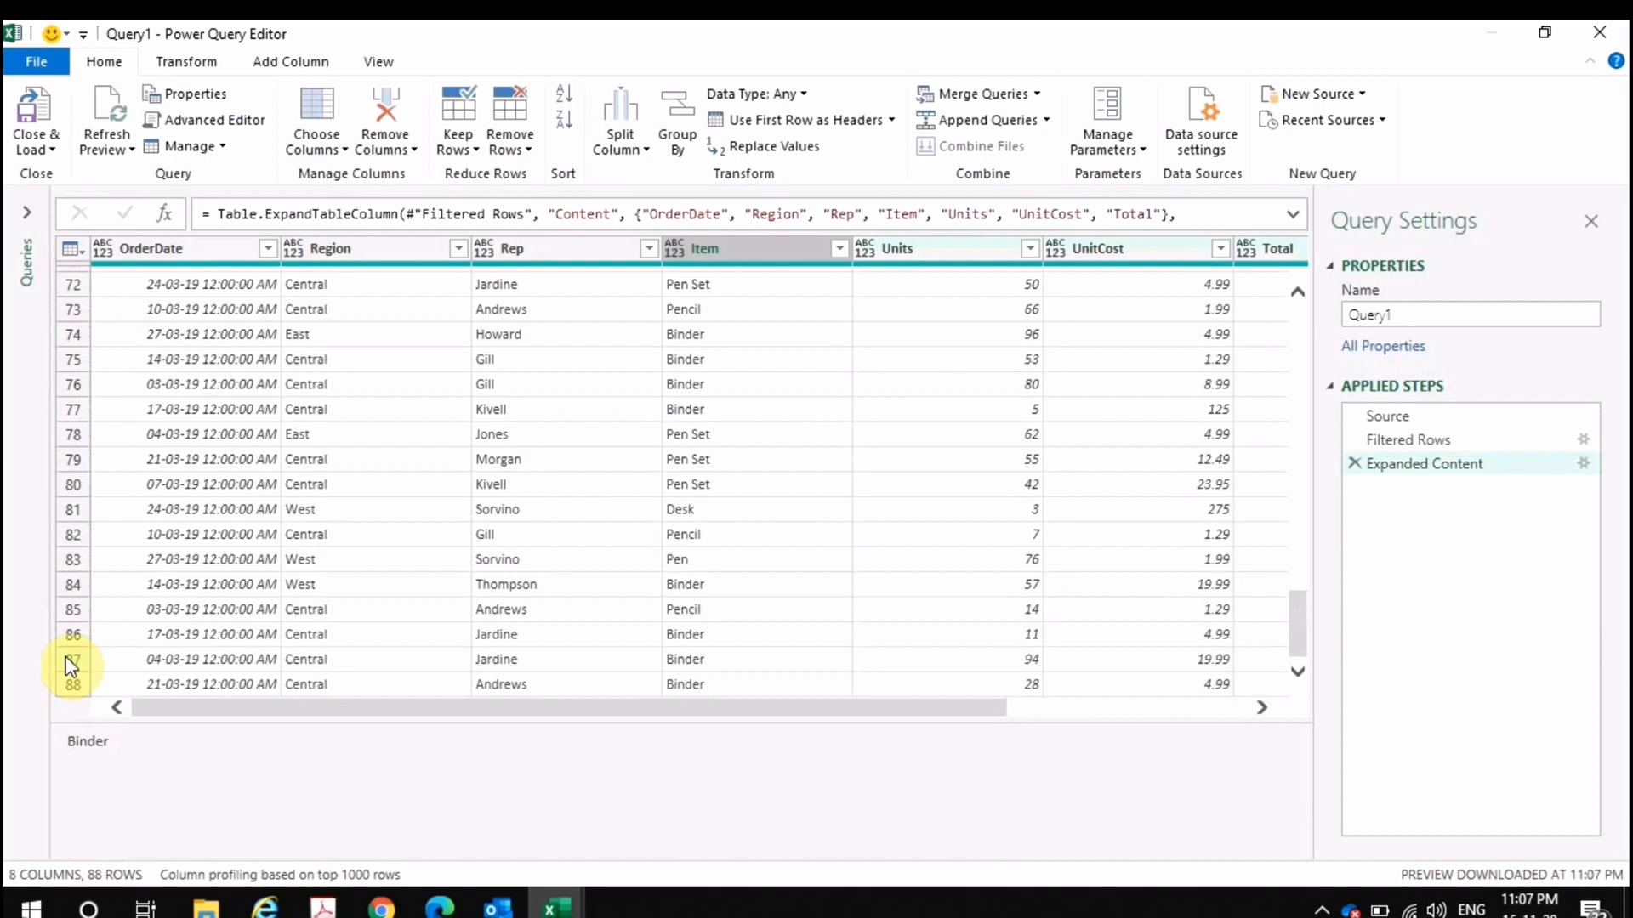
# - Remove the Name column that holds the source table names from the combined query
pyautogui.moveTo(764, 706); pyautogui.dragTo(1195, 737)
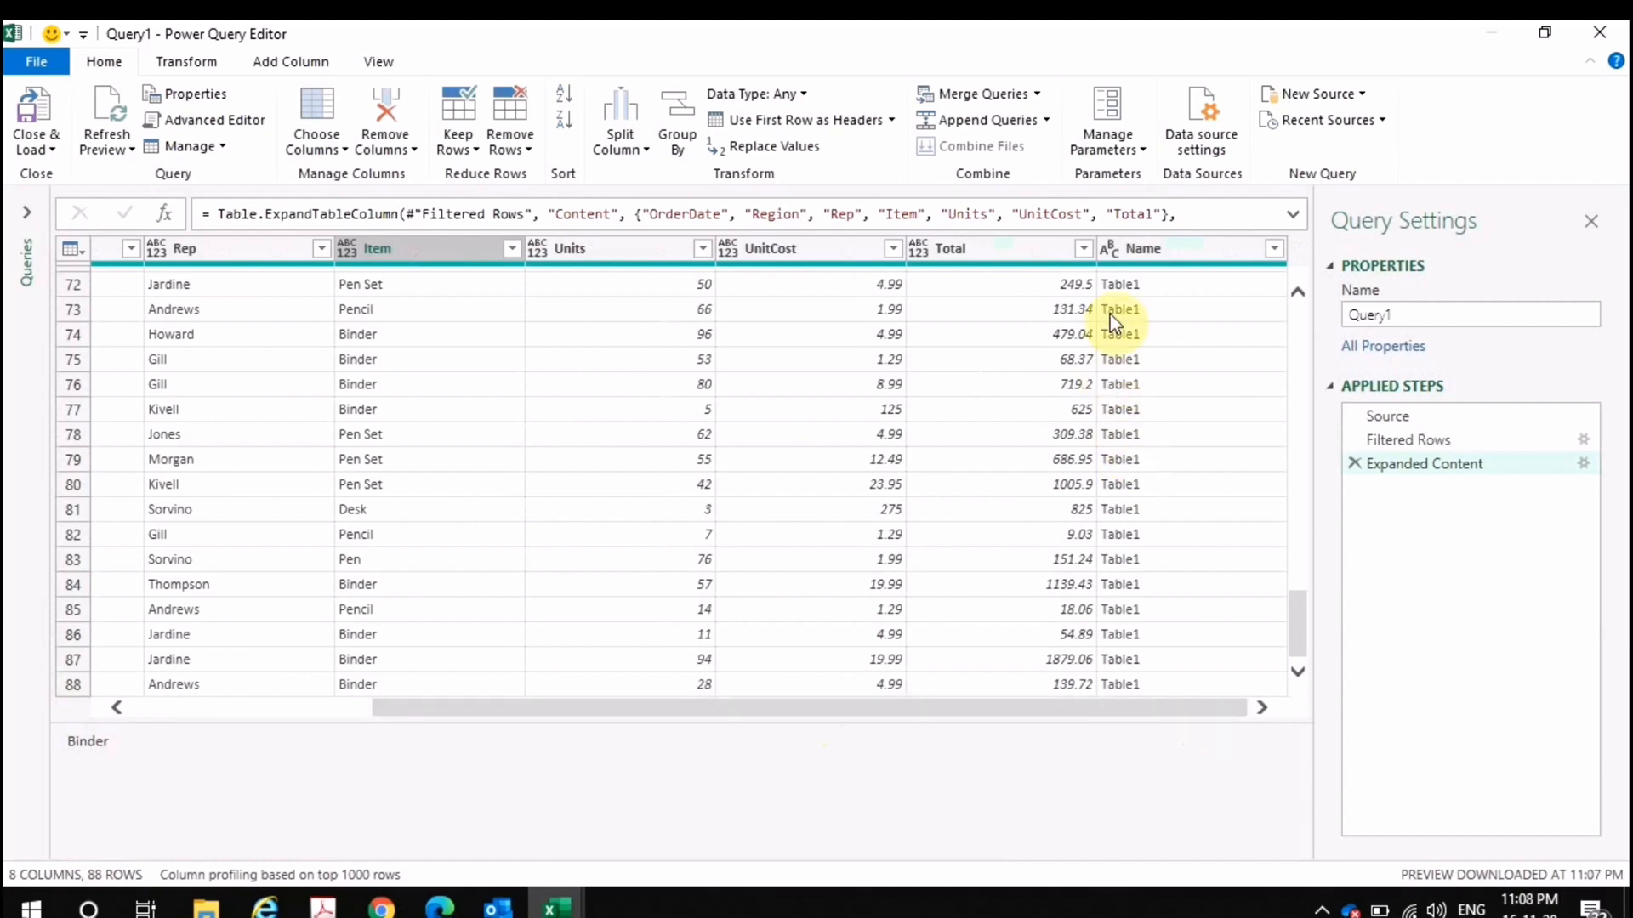
pyautogui.click(1136, 255)
pyautogui.rightClick(1136, 255)
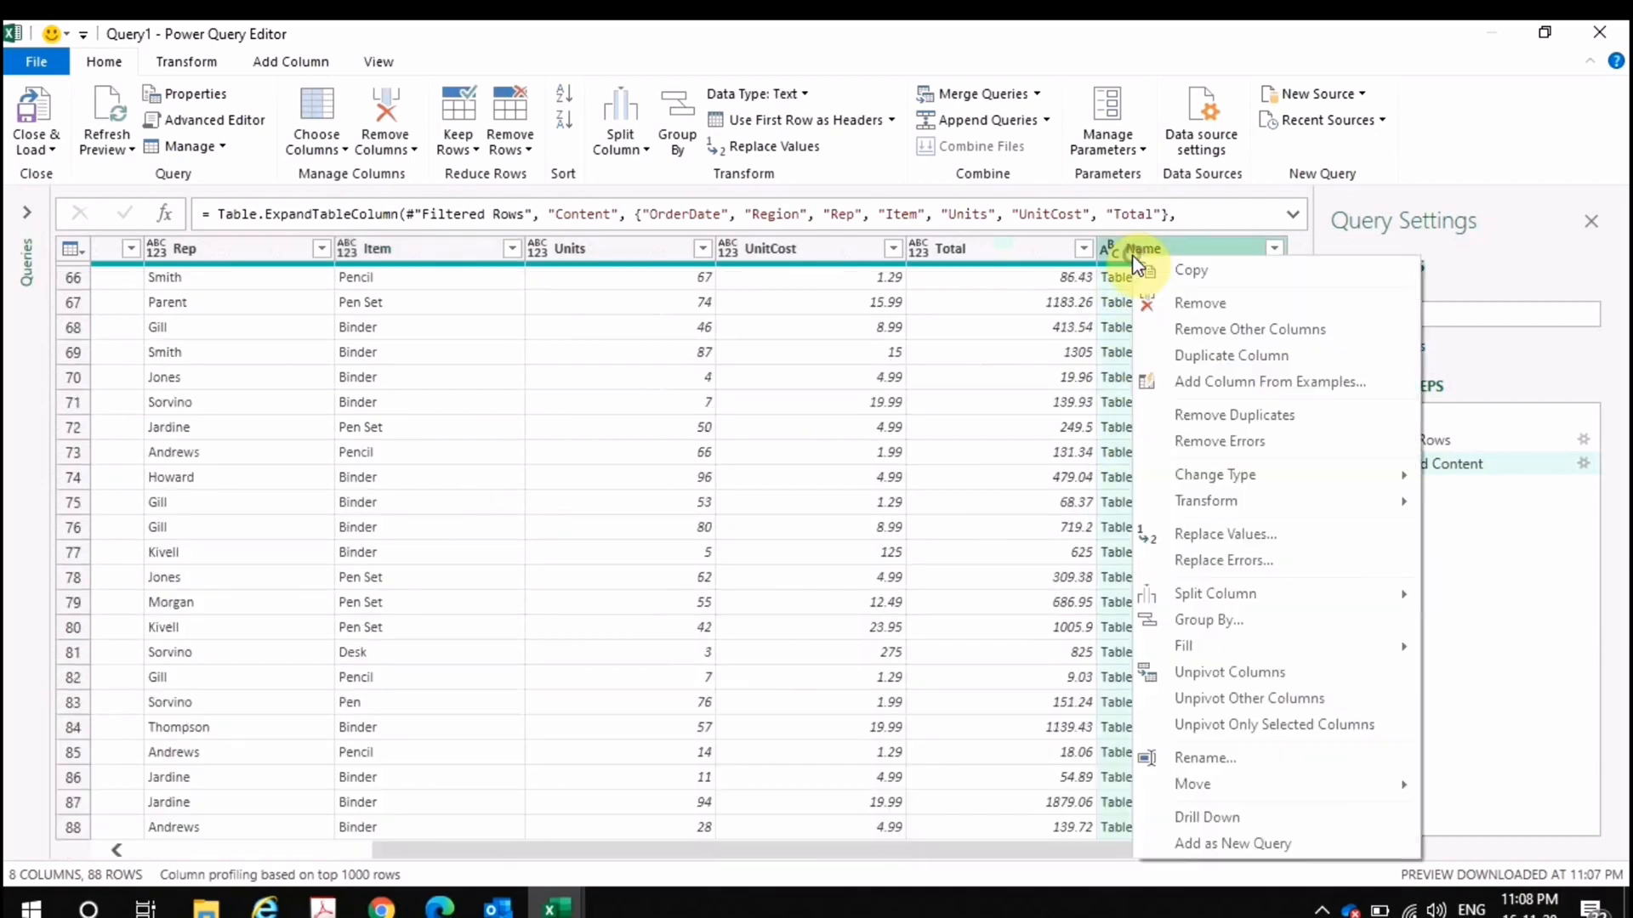
pyautogui.click(1188, 308)
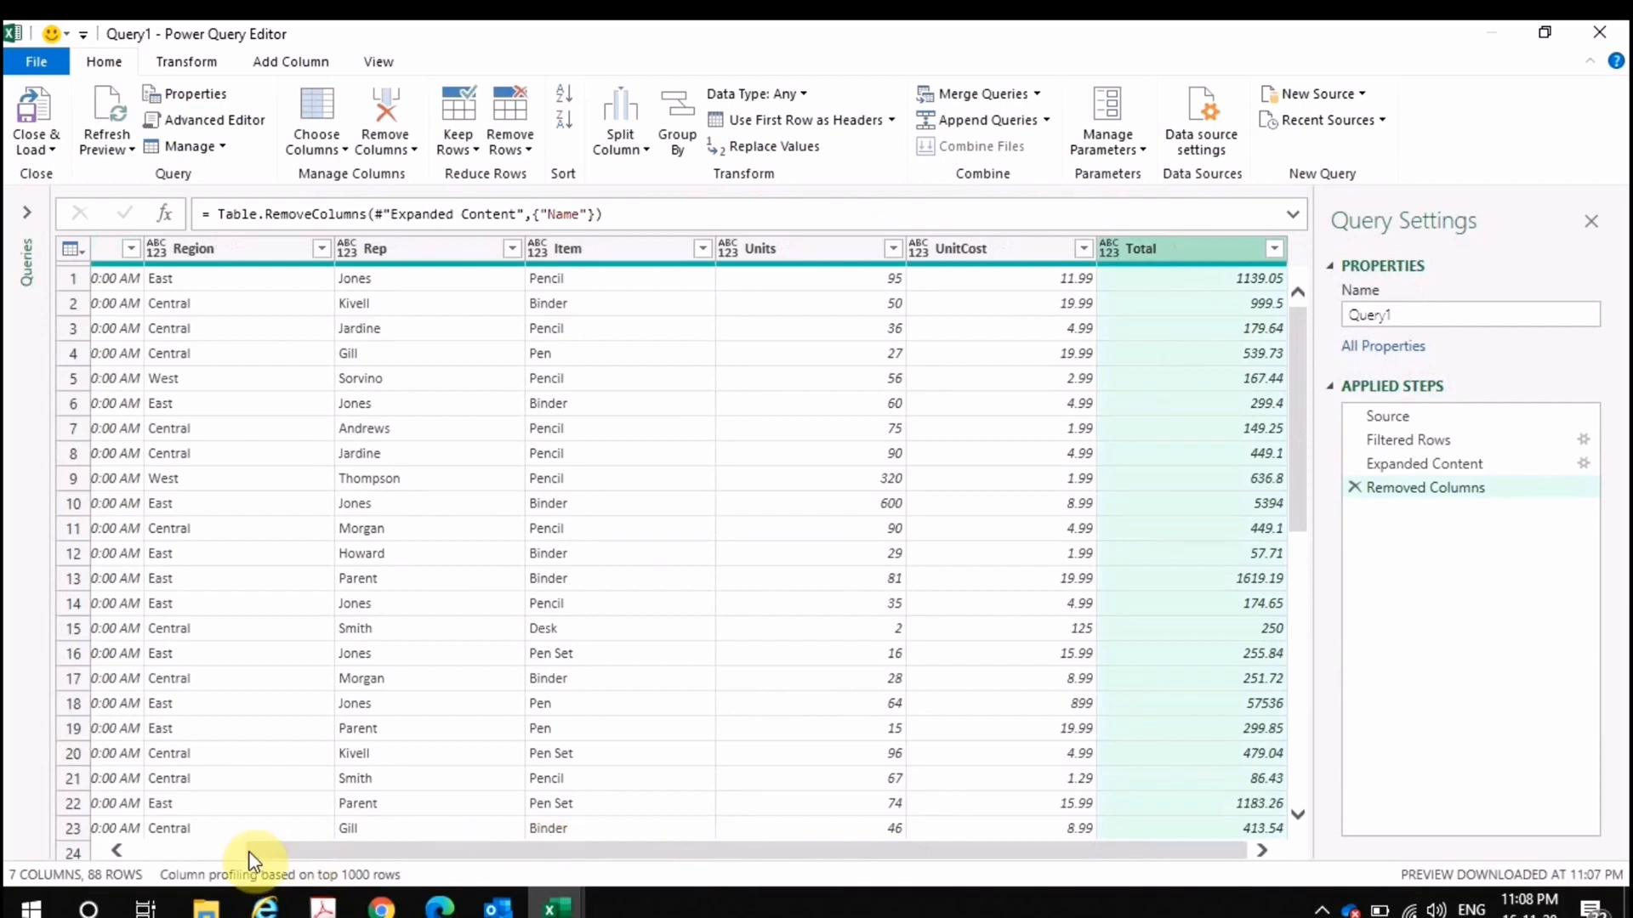
# - Convert the text in the Region column to uppercase
pyautogui.click(222, 852)
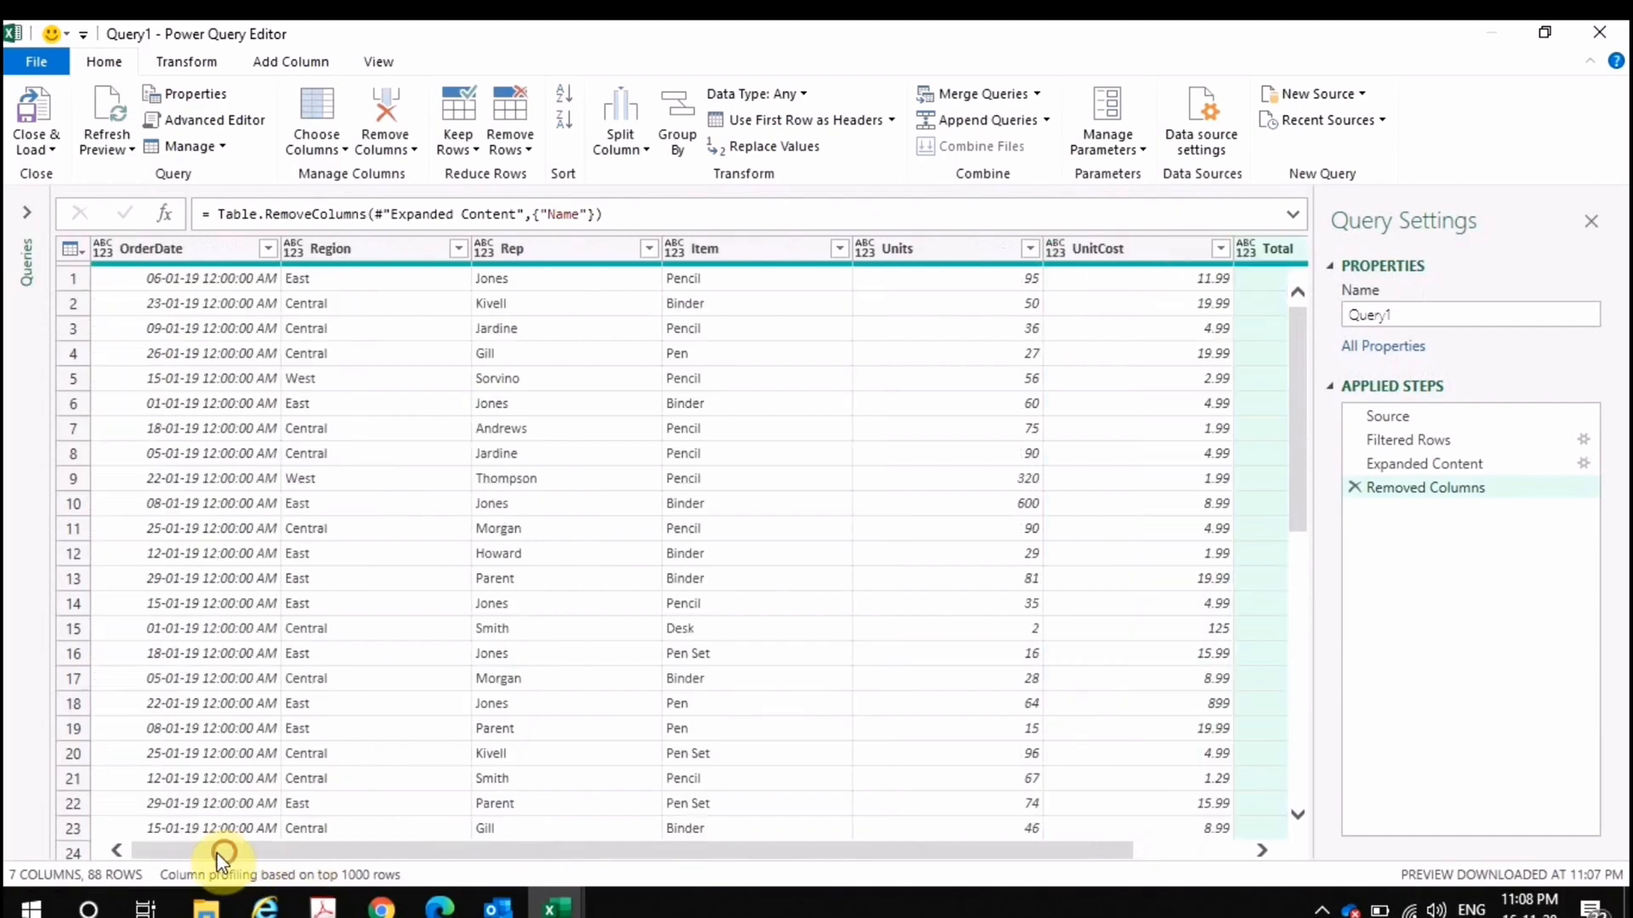
pyautogui.click(391, 252)
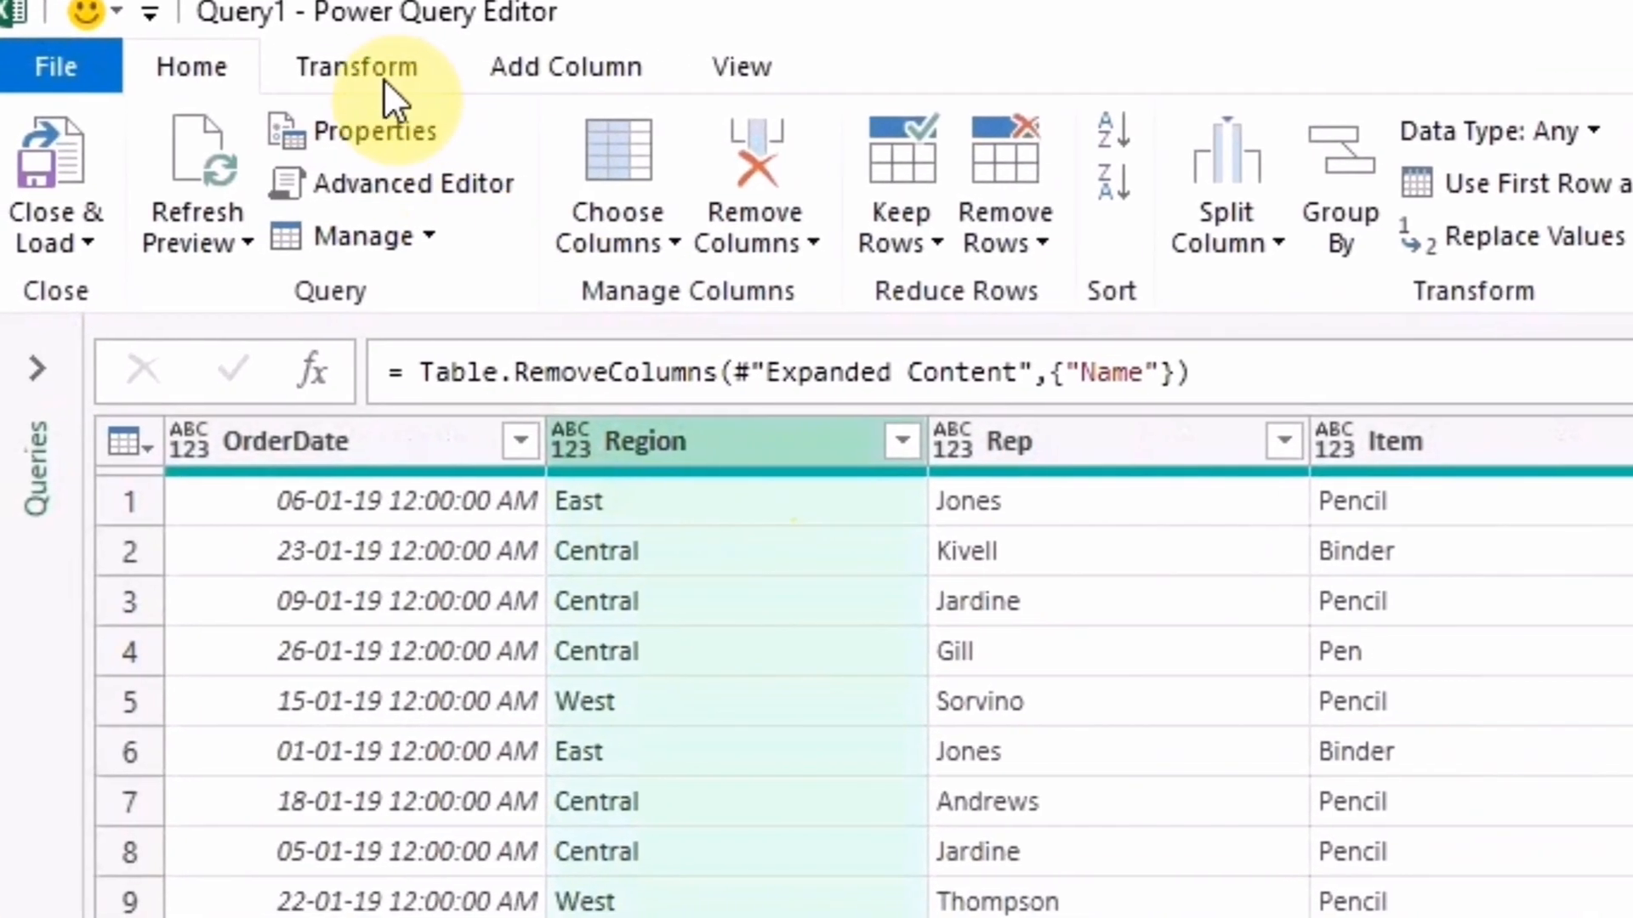
pyautogui.click(324, 66)
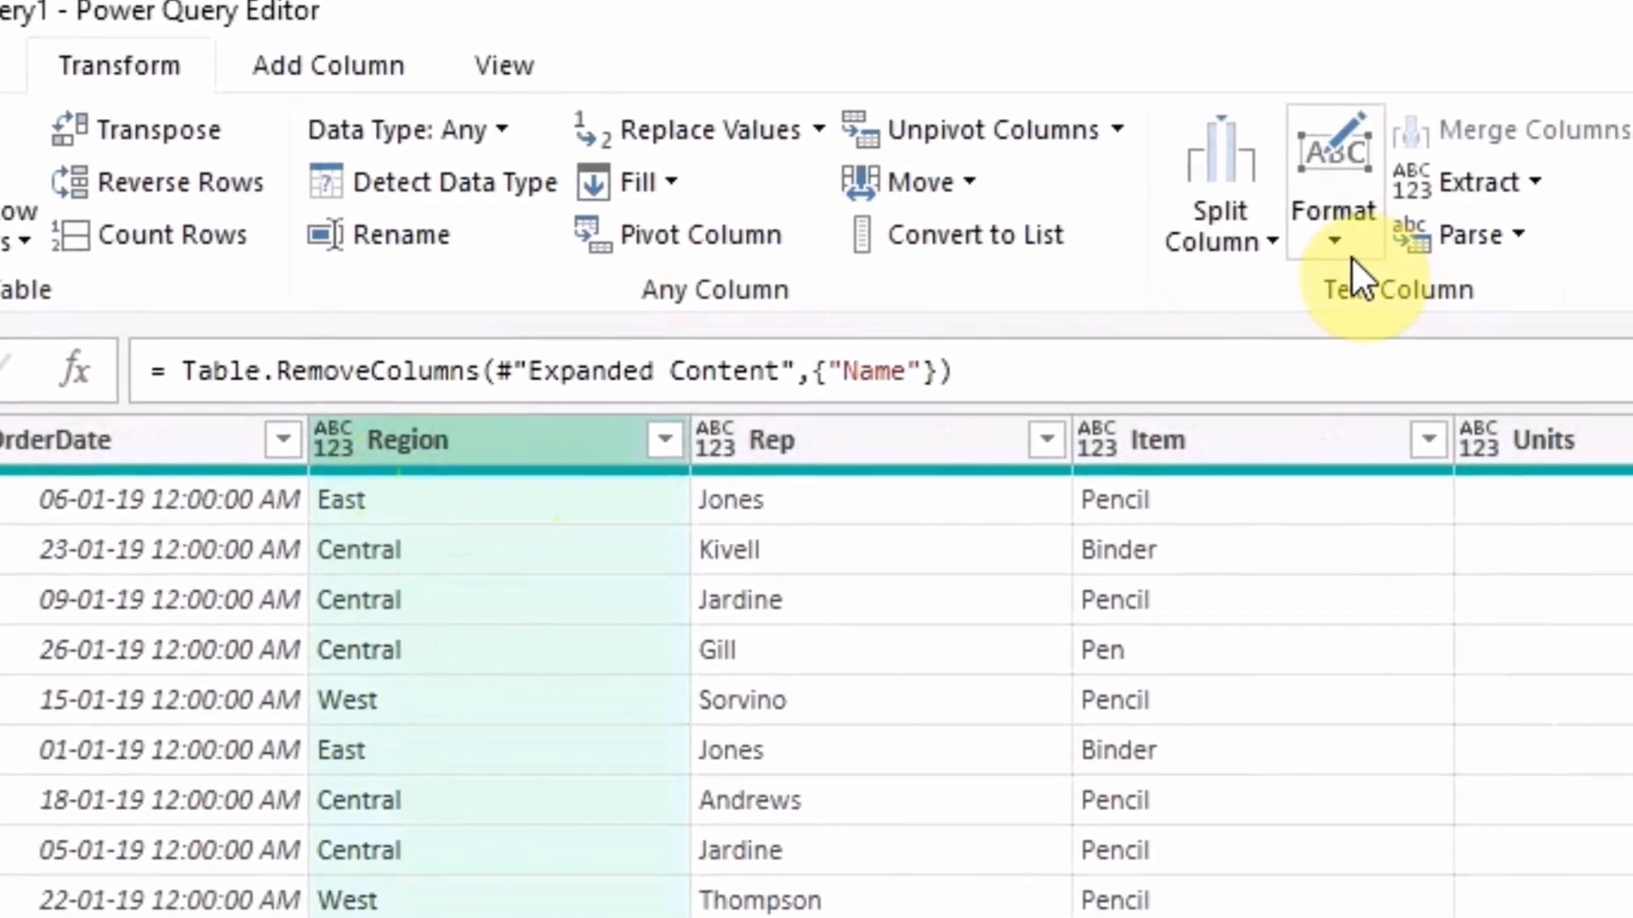
pyautogui.click(1365, 241)
pyautogui.click(1462, 340)
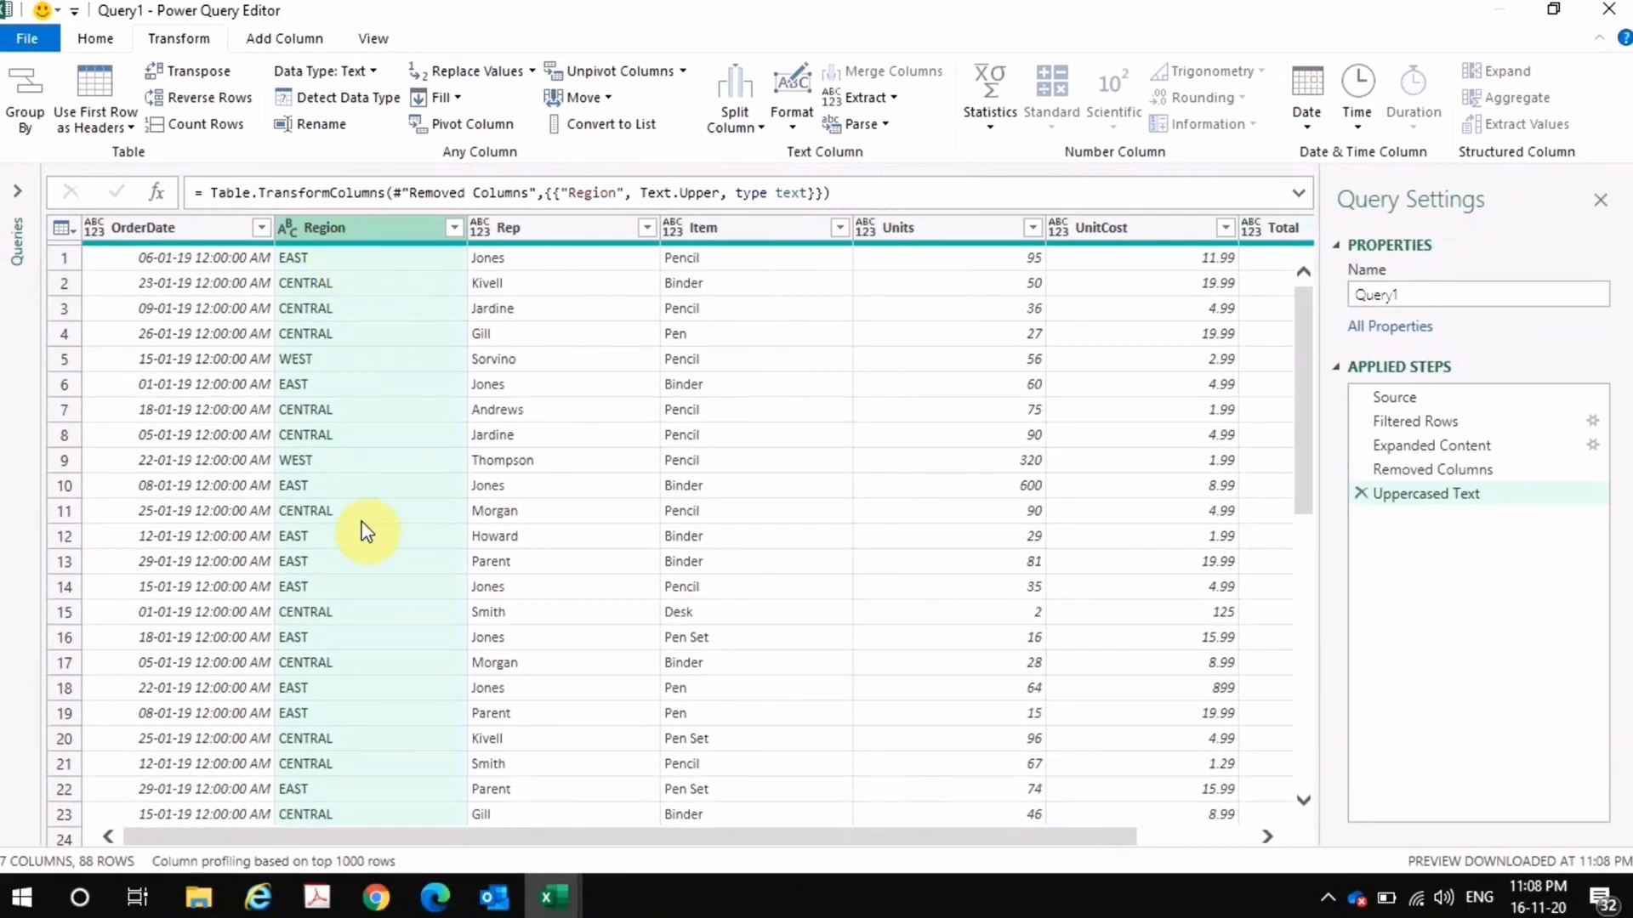
pyautogui.click(357, 512)
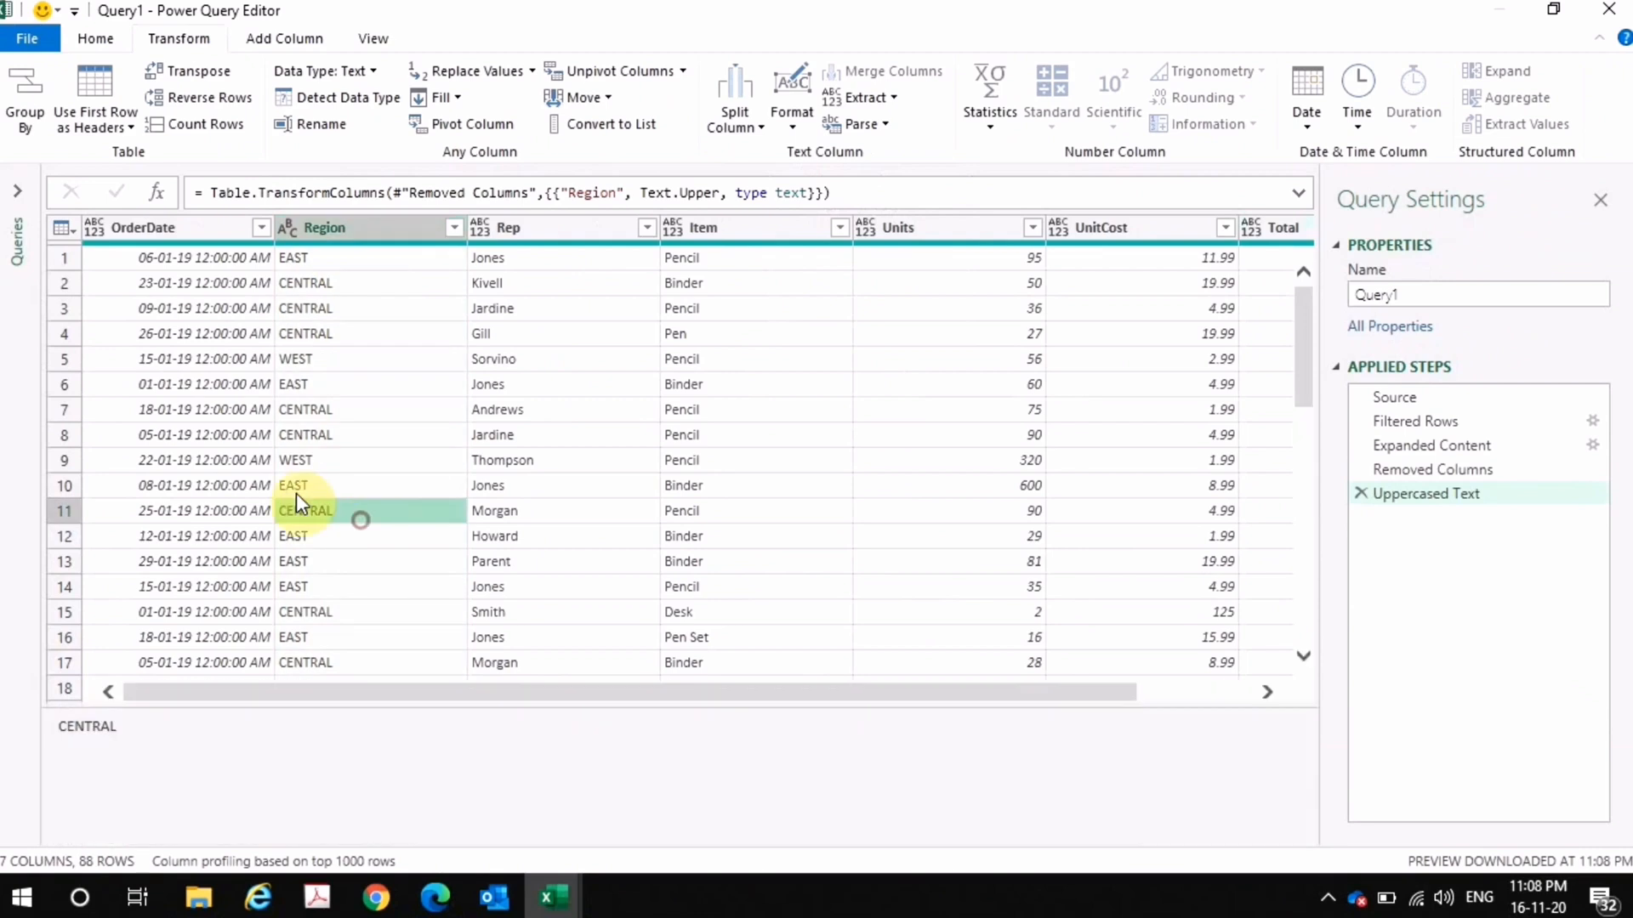
# - Transform the OrderDate column to keep the date only, without the time
pyautogui.click(182, 233)
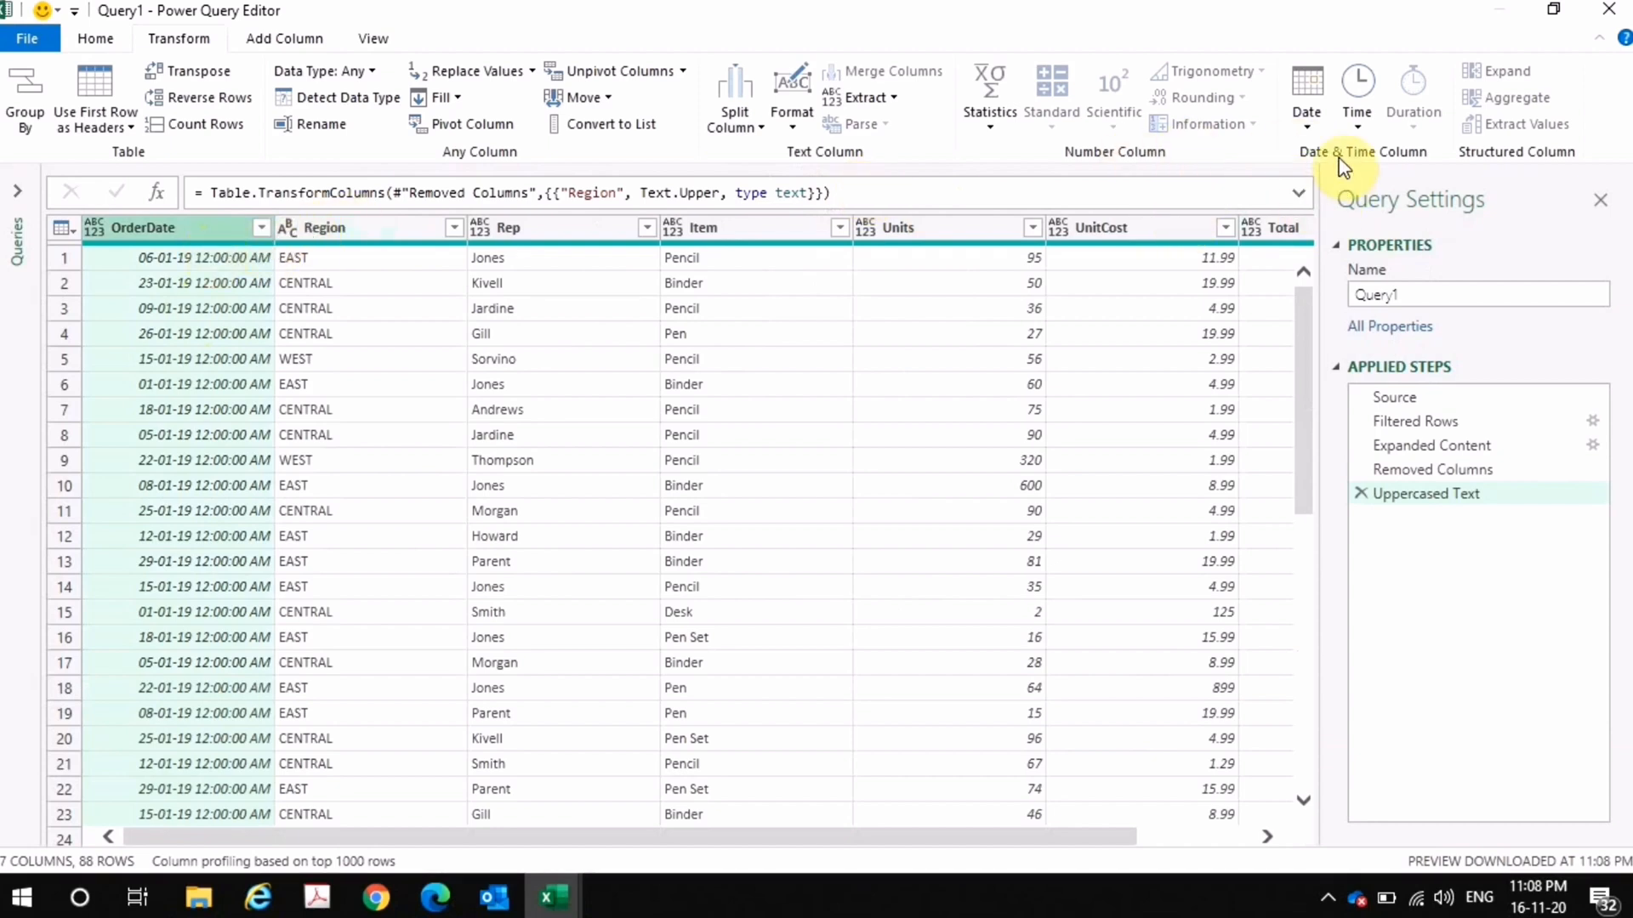
pyautogui.click(1315, 126)
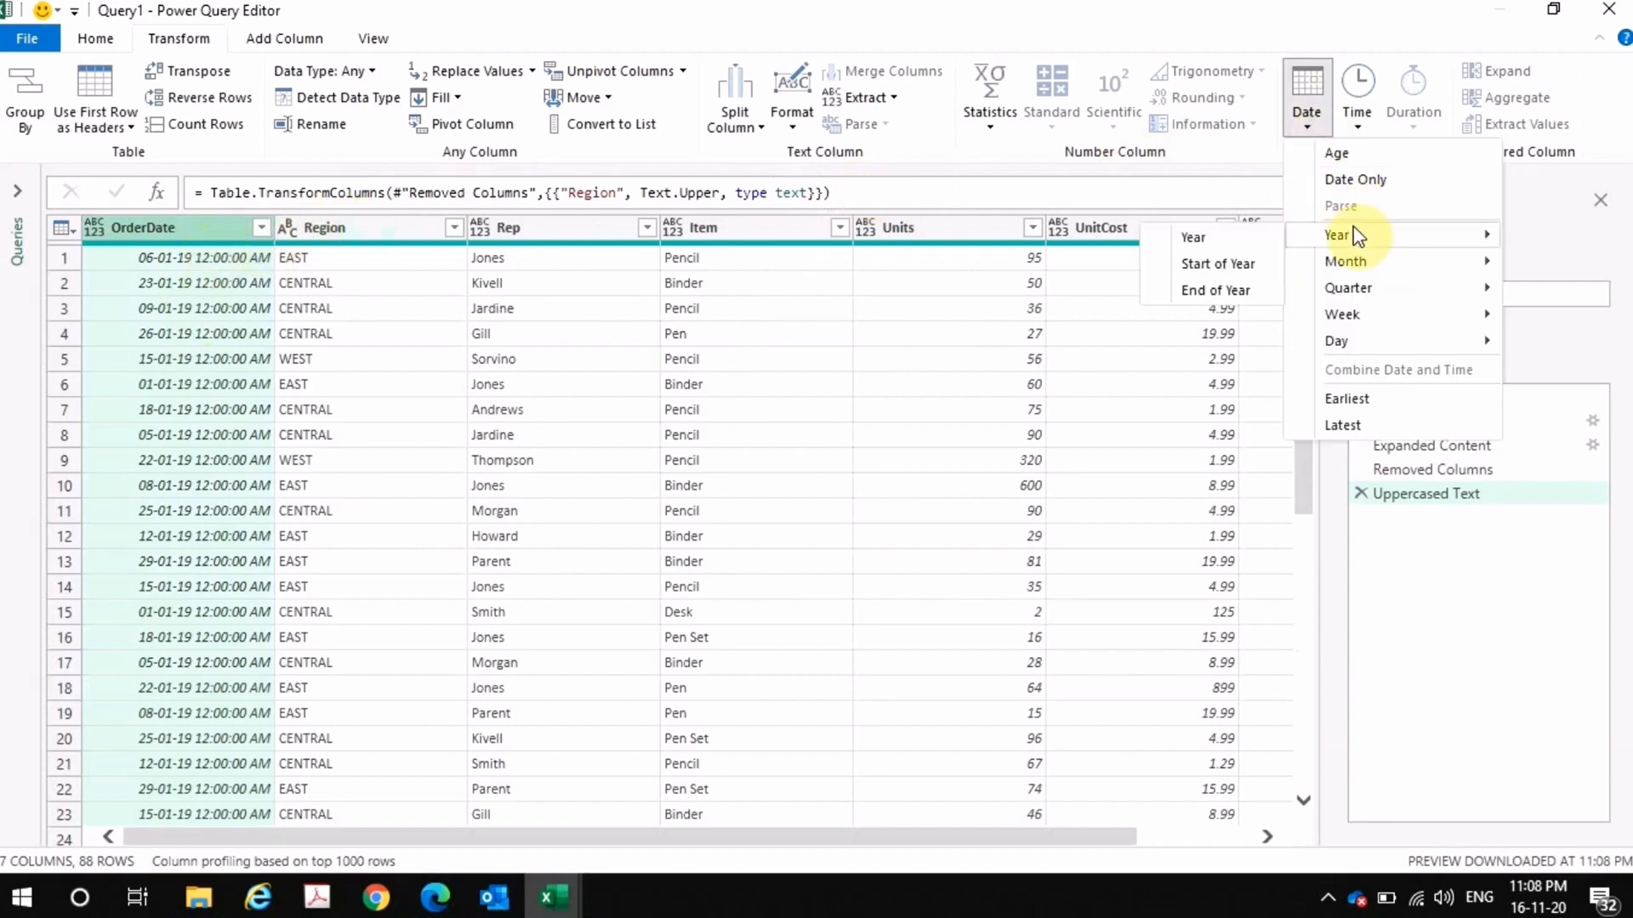
pyautogui.click(1356, 181)
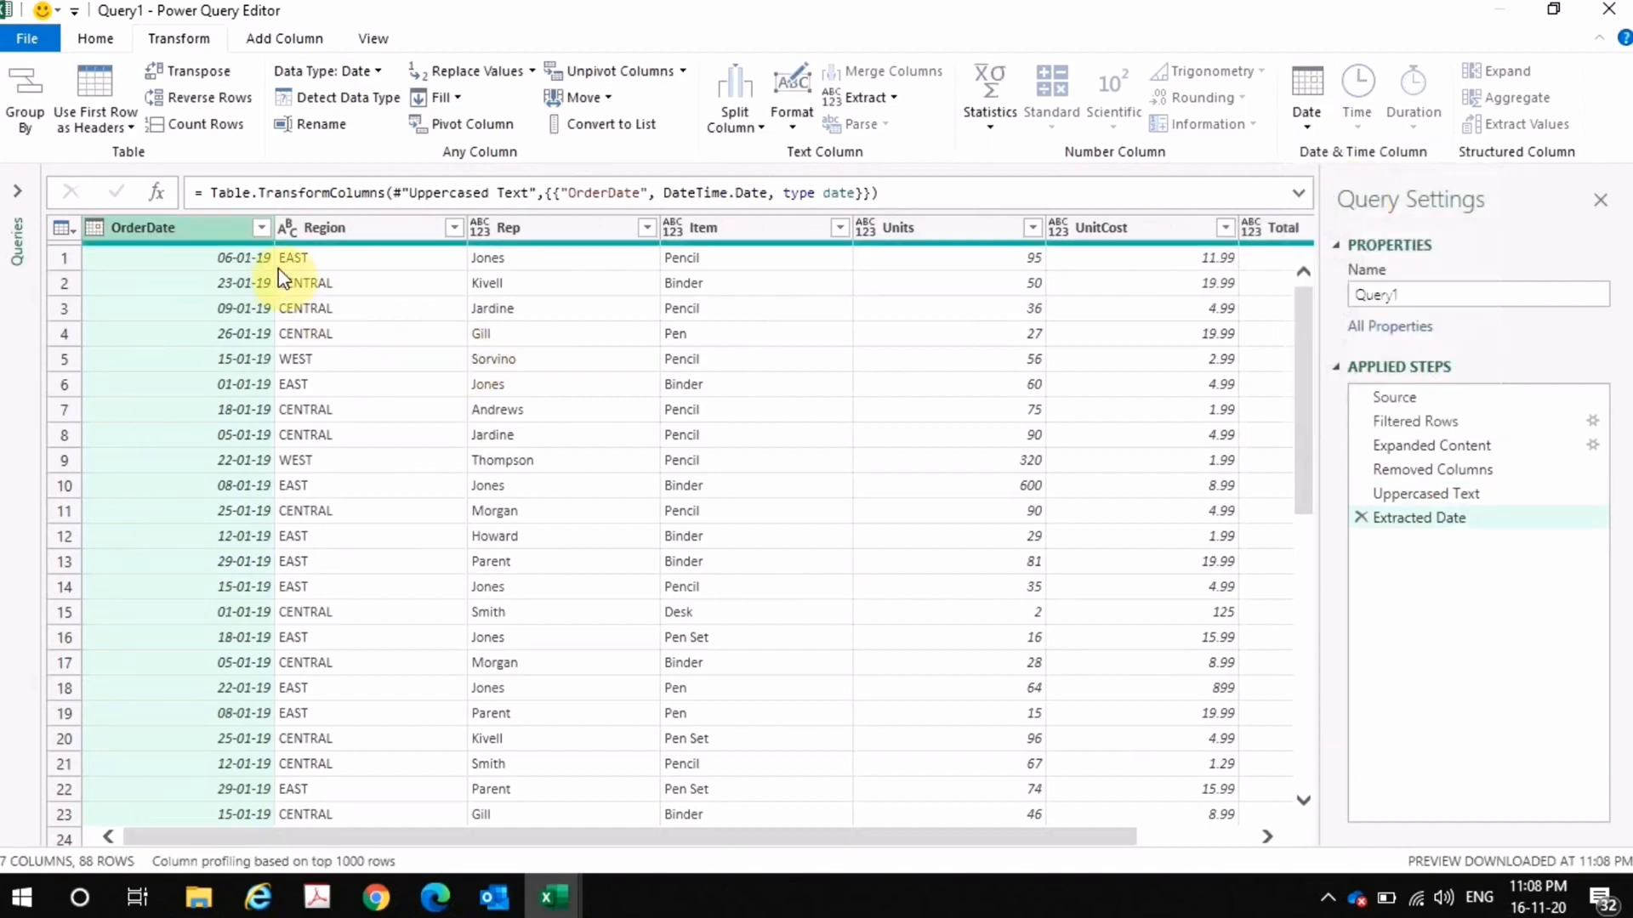
pyautogui.click(751, 362)
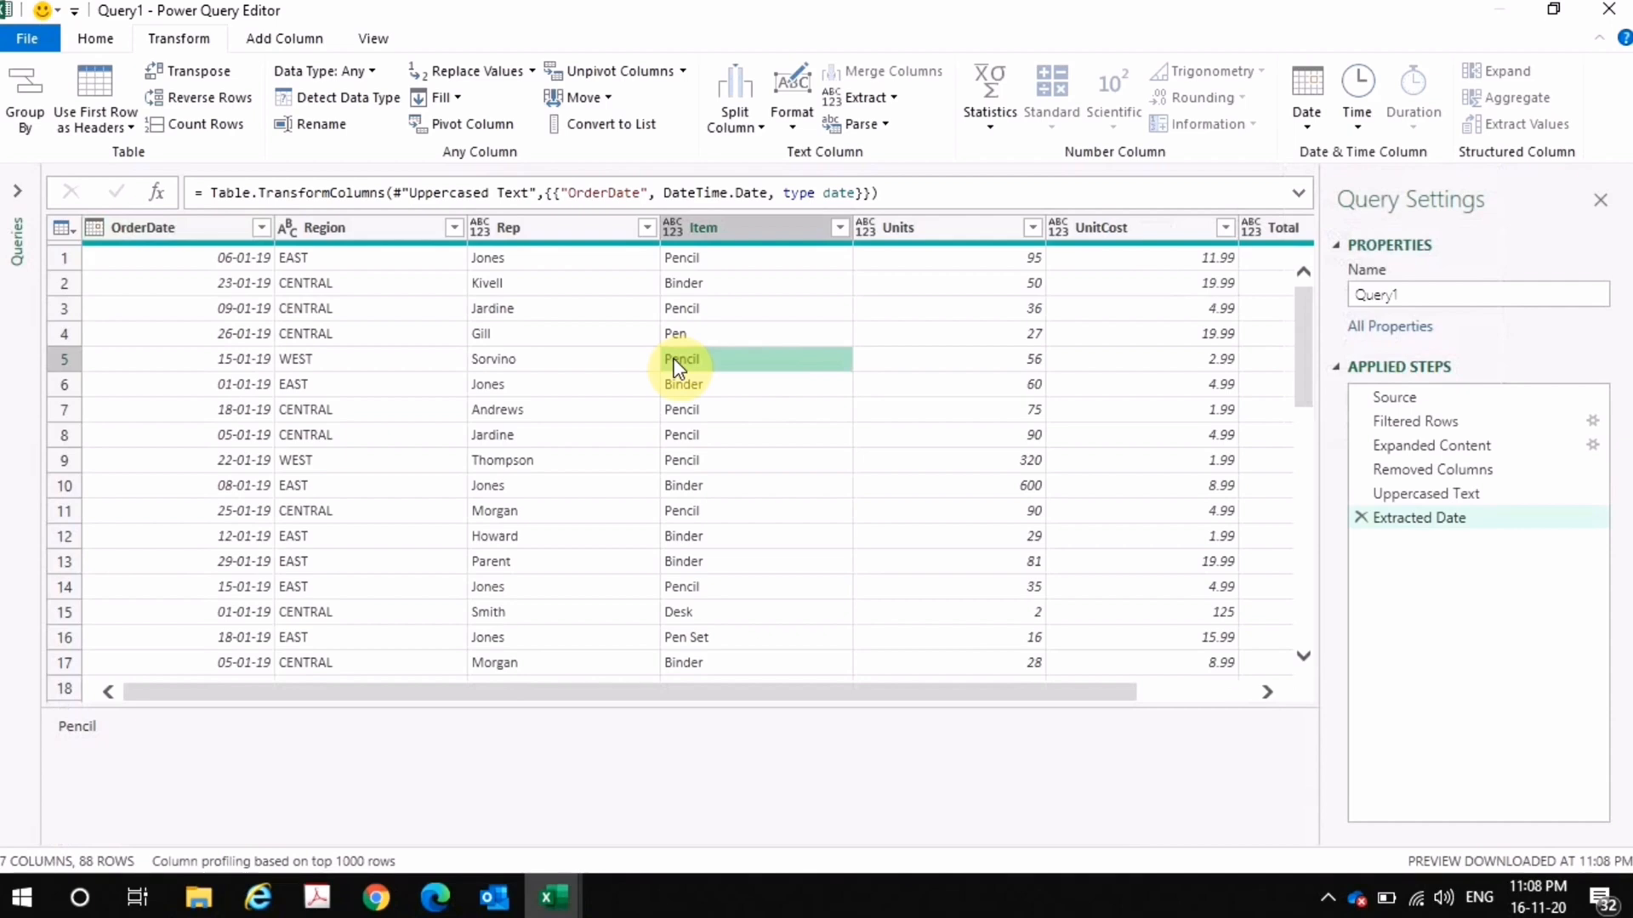
# - Add a new column with the name of the month taken from OrderDate
pyautogui.click(164, 232)
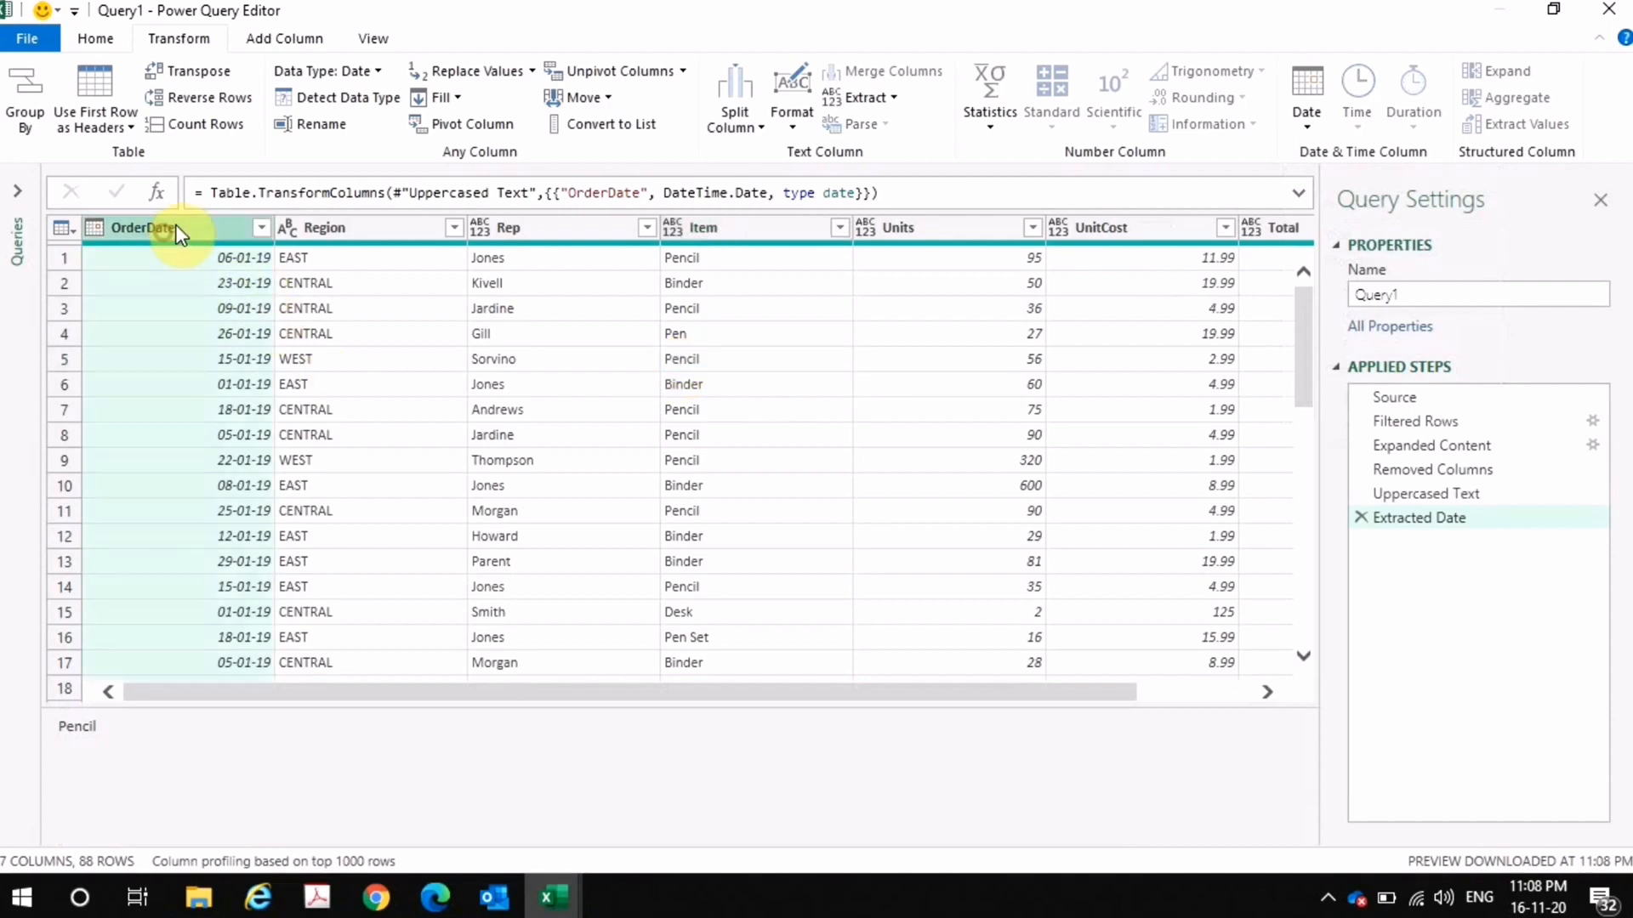
pyautogui.click(255, 47)
pyautogui.click(949, 127)
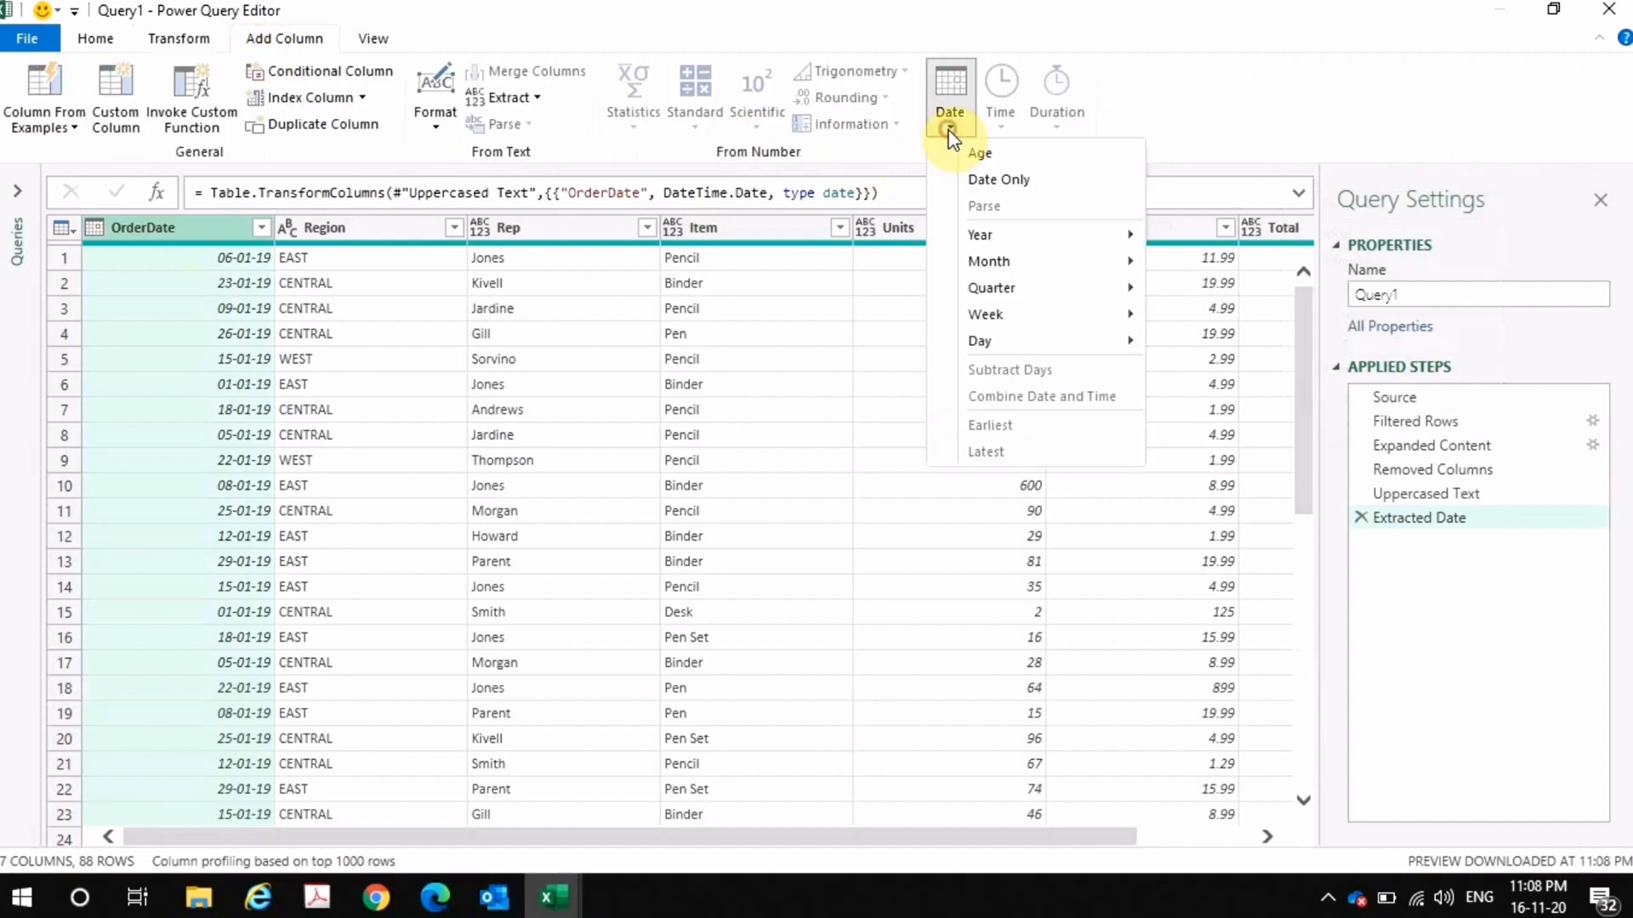
pyautogui.moveTo(995, 256)
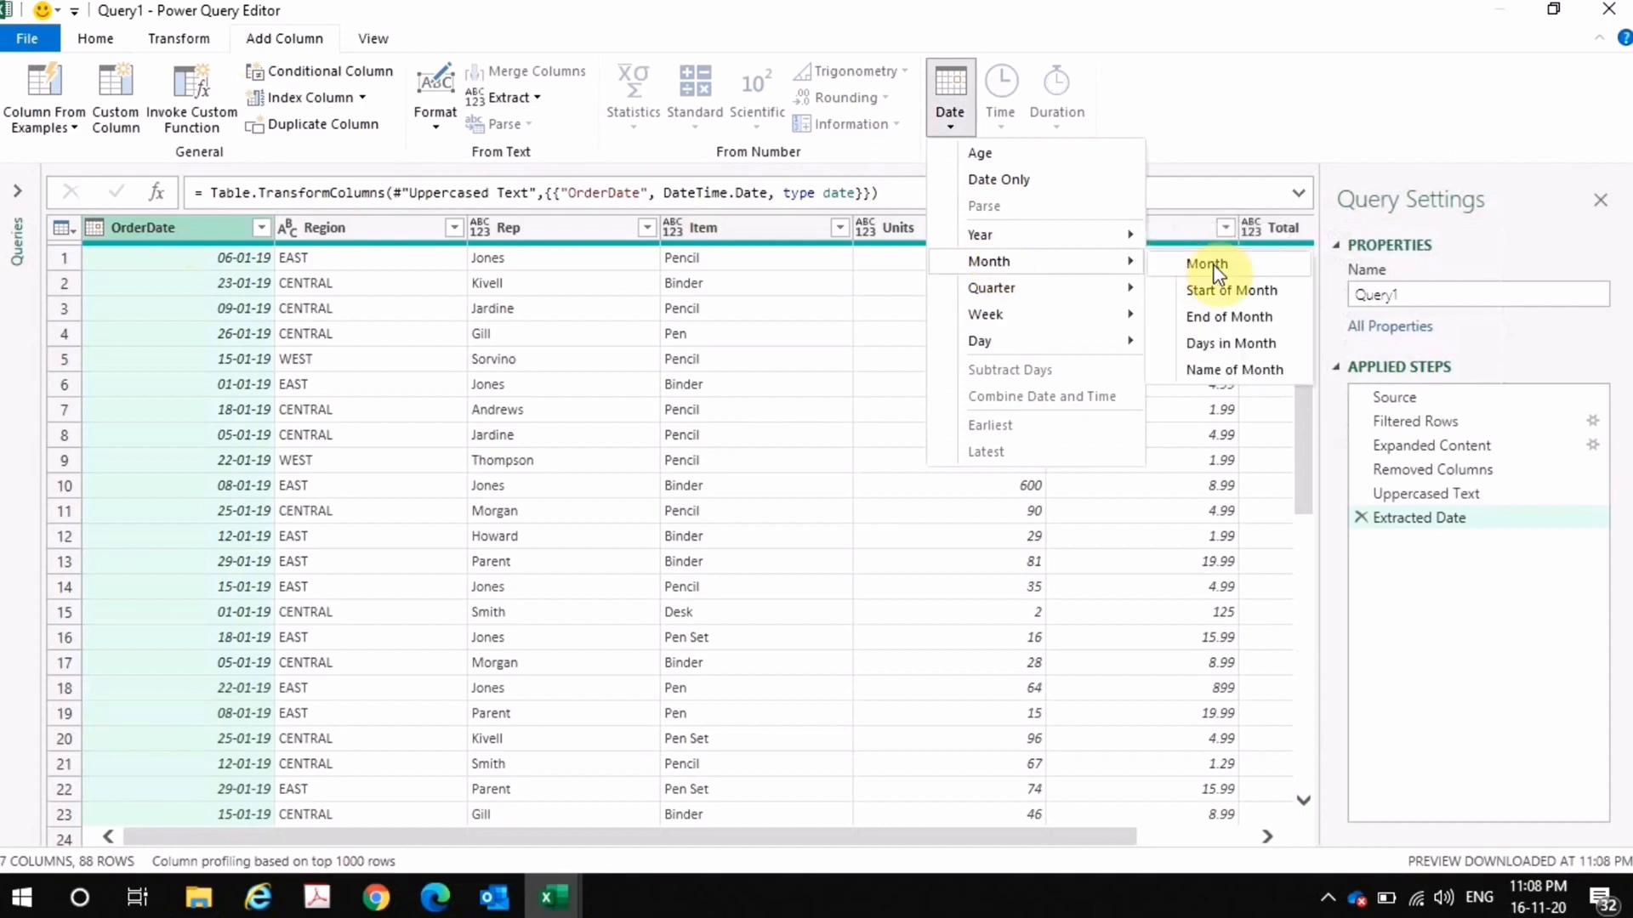
pyautogui.click(1211, 370)
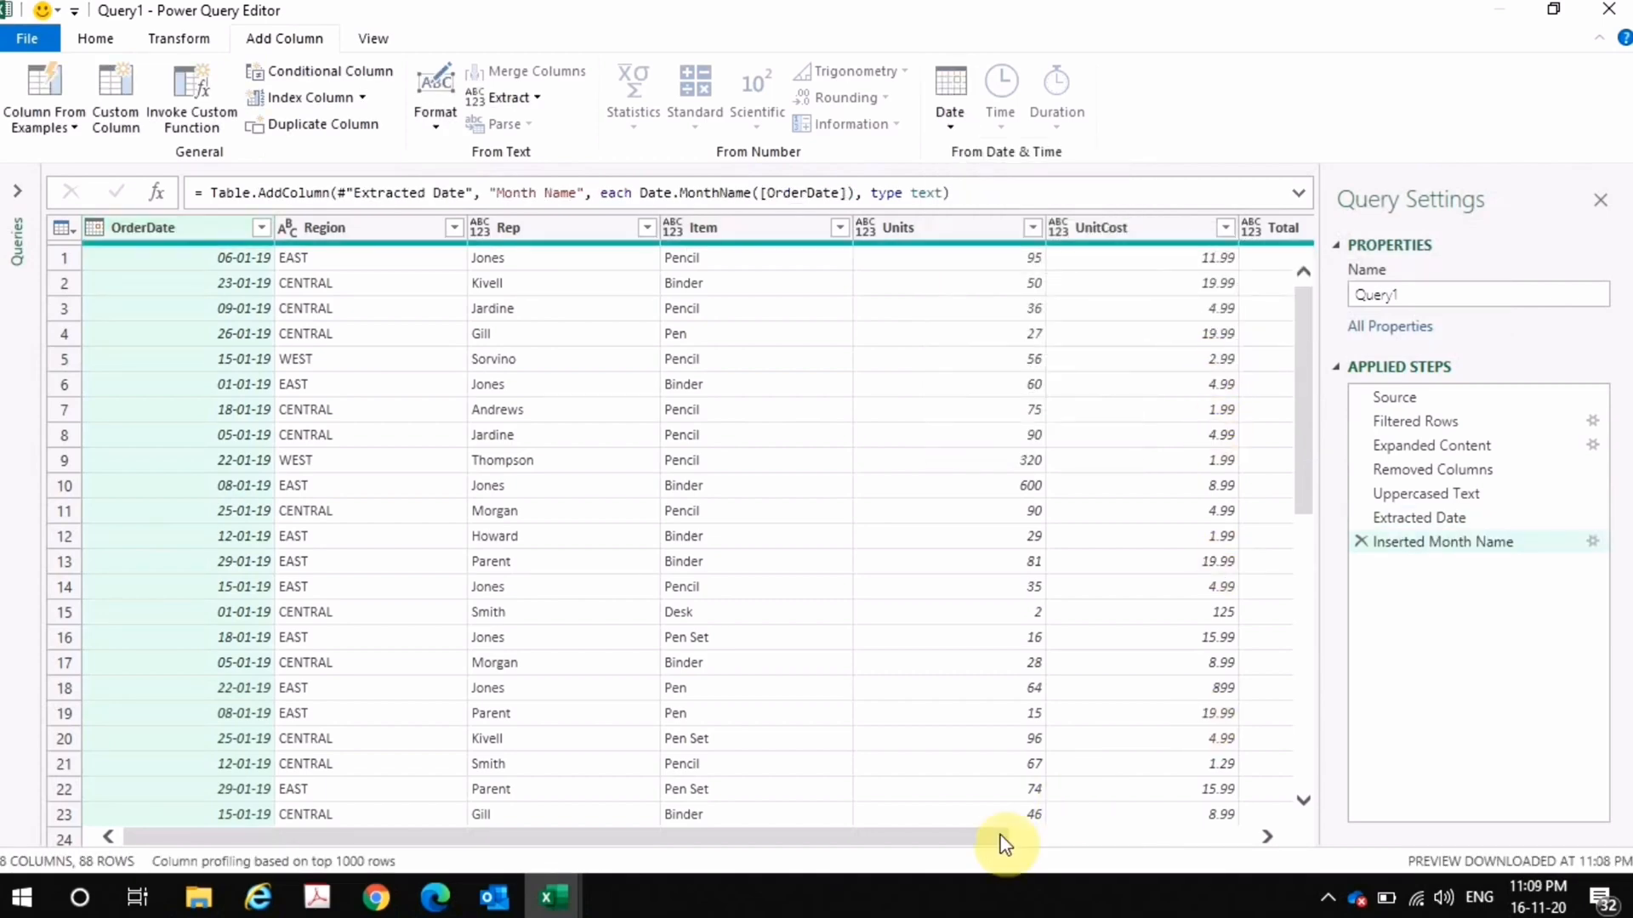
# - Check the values of the added Month Name column further down the rows
pyautogui.moveTo(1014, 842); pyautogui.dragTo(1244, 842)
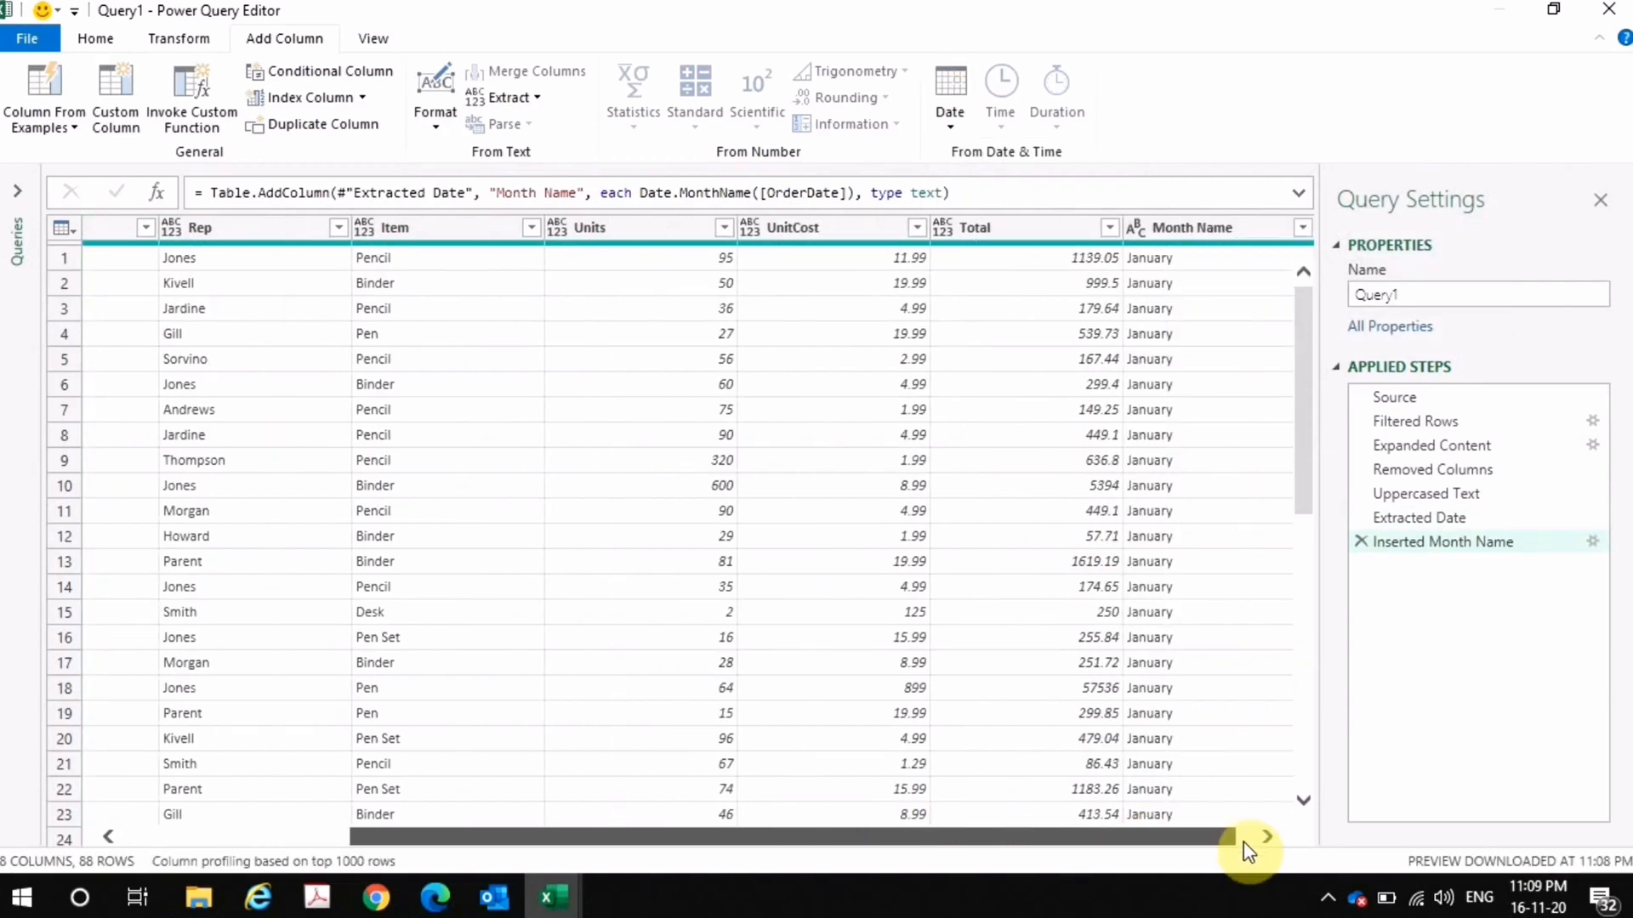
pyautogui.click(1128, 260)
pyautogui.click(1134, 310)
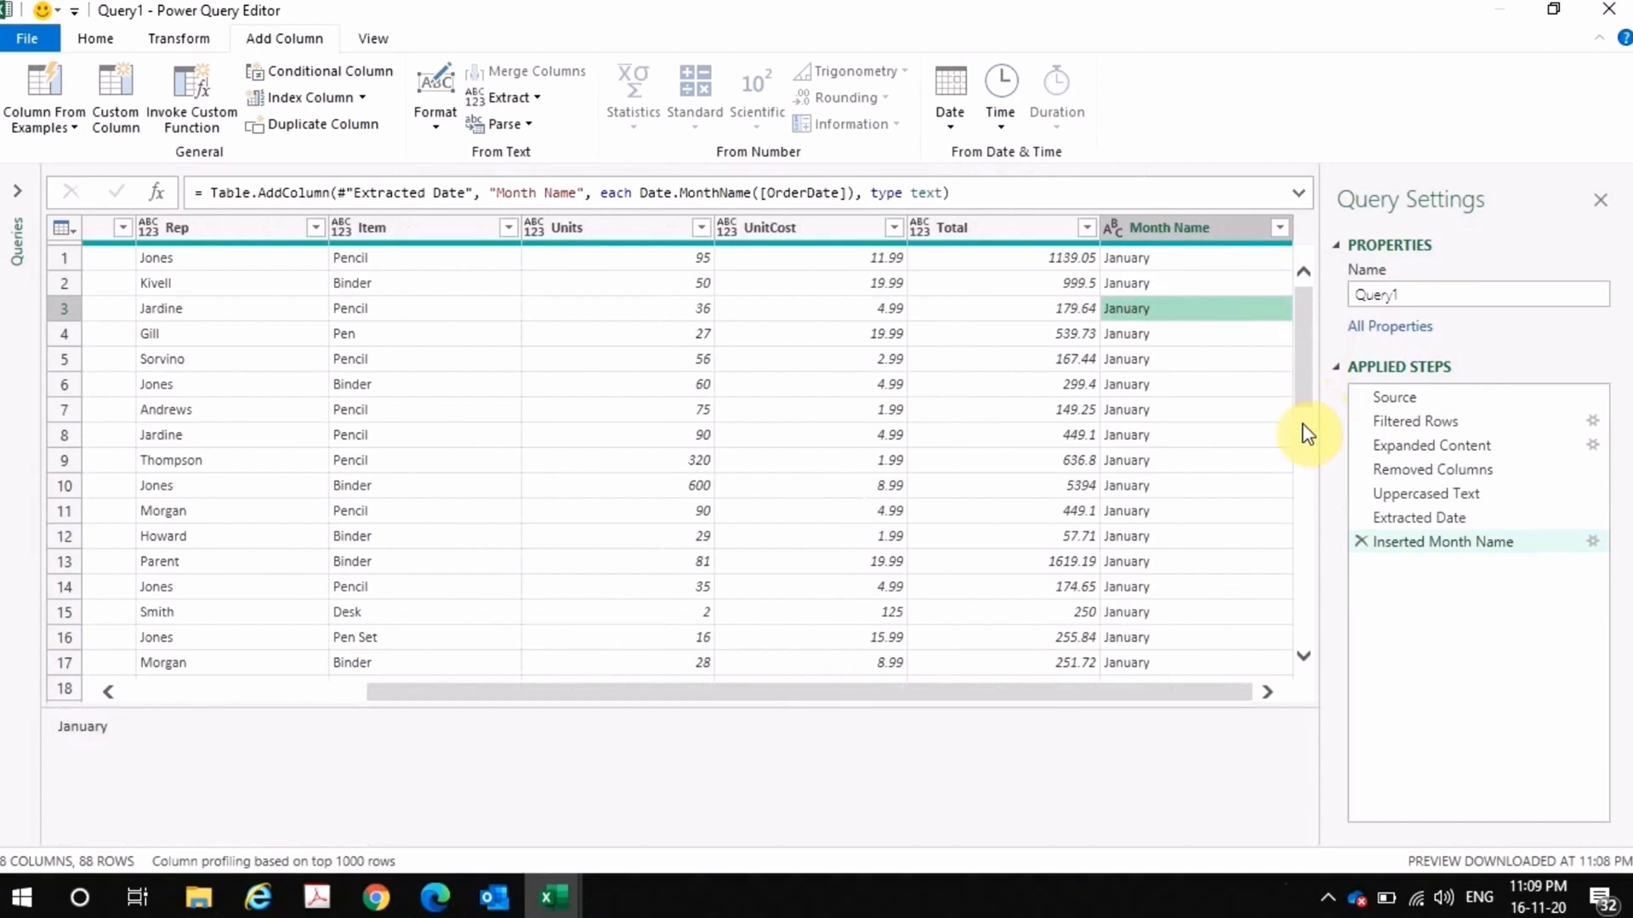
pyautogui.moveTo(1301, 433); pyautogui.dragTo(1307, 545)
pyautogui.click(1301, 613)
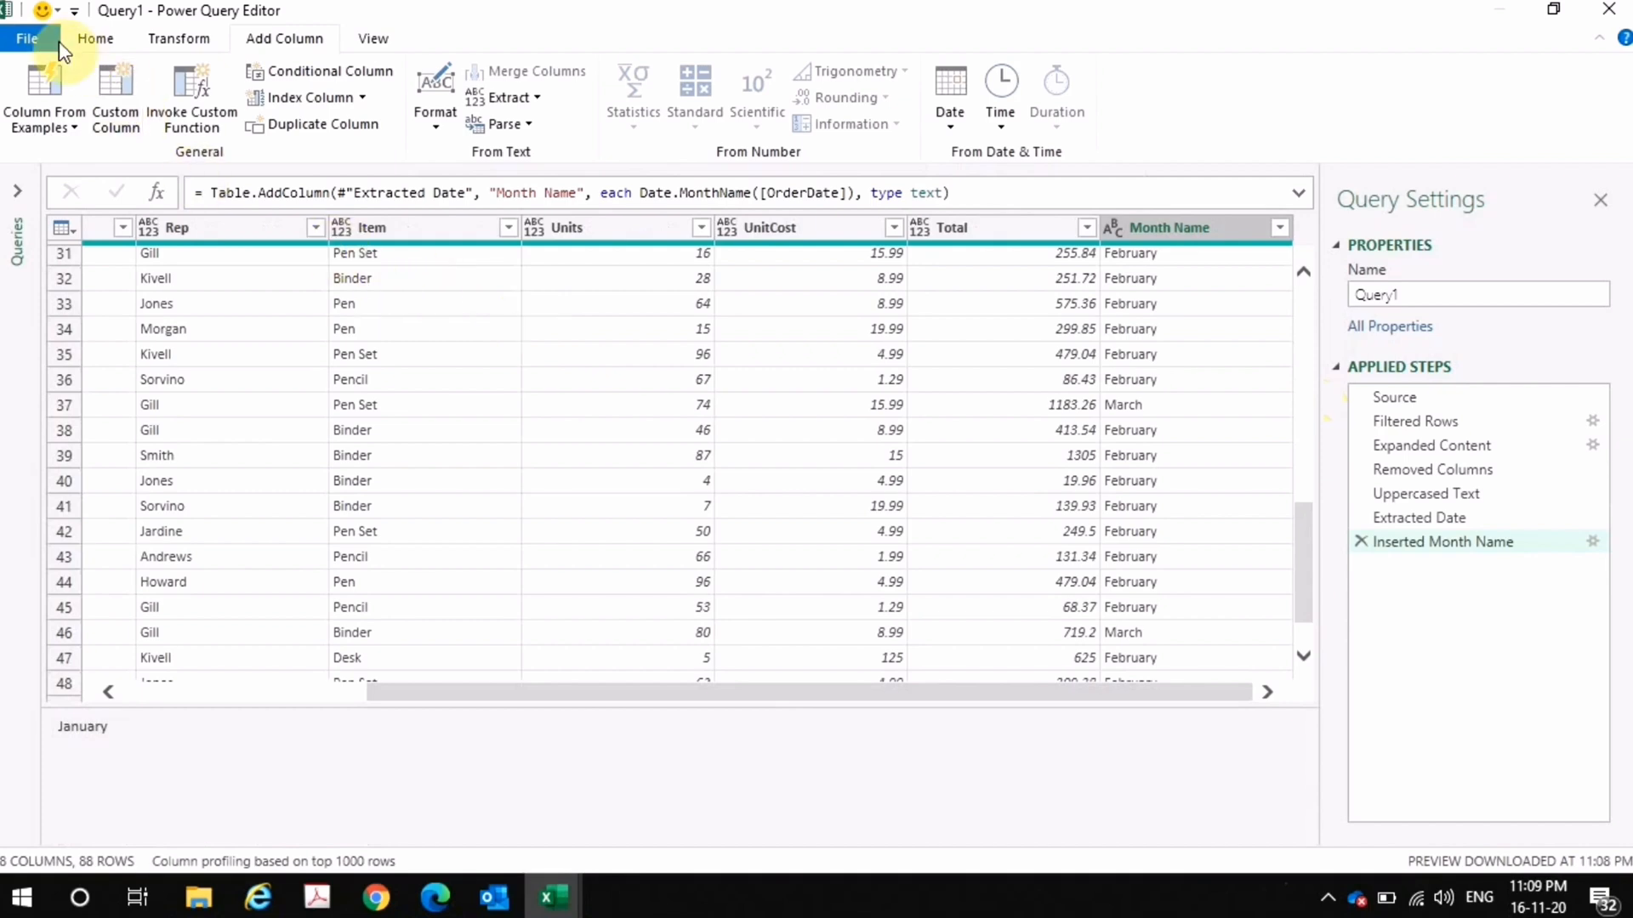
# - Close the query editor and load the combined query as a table on a new worksheet
pyautogui.click(85, 38)
pyautogui.click(27, 123)
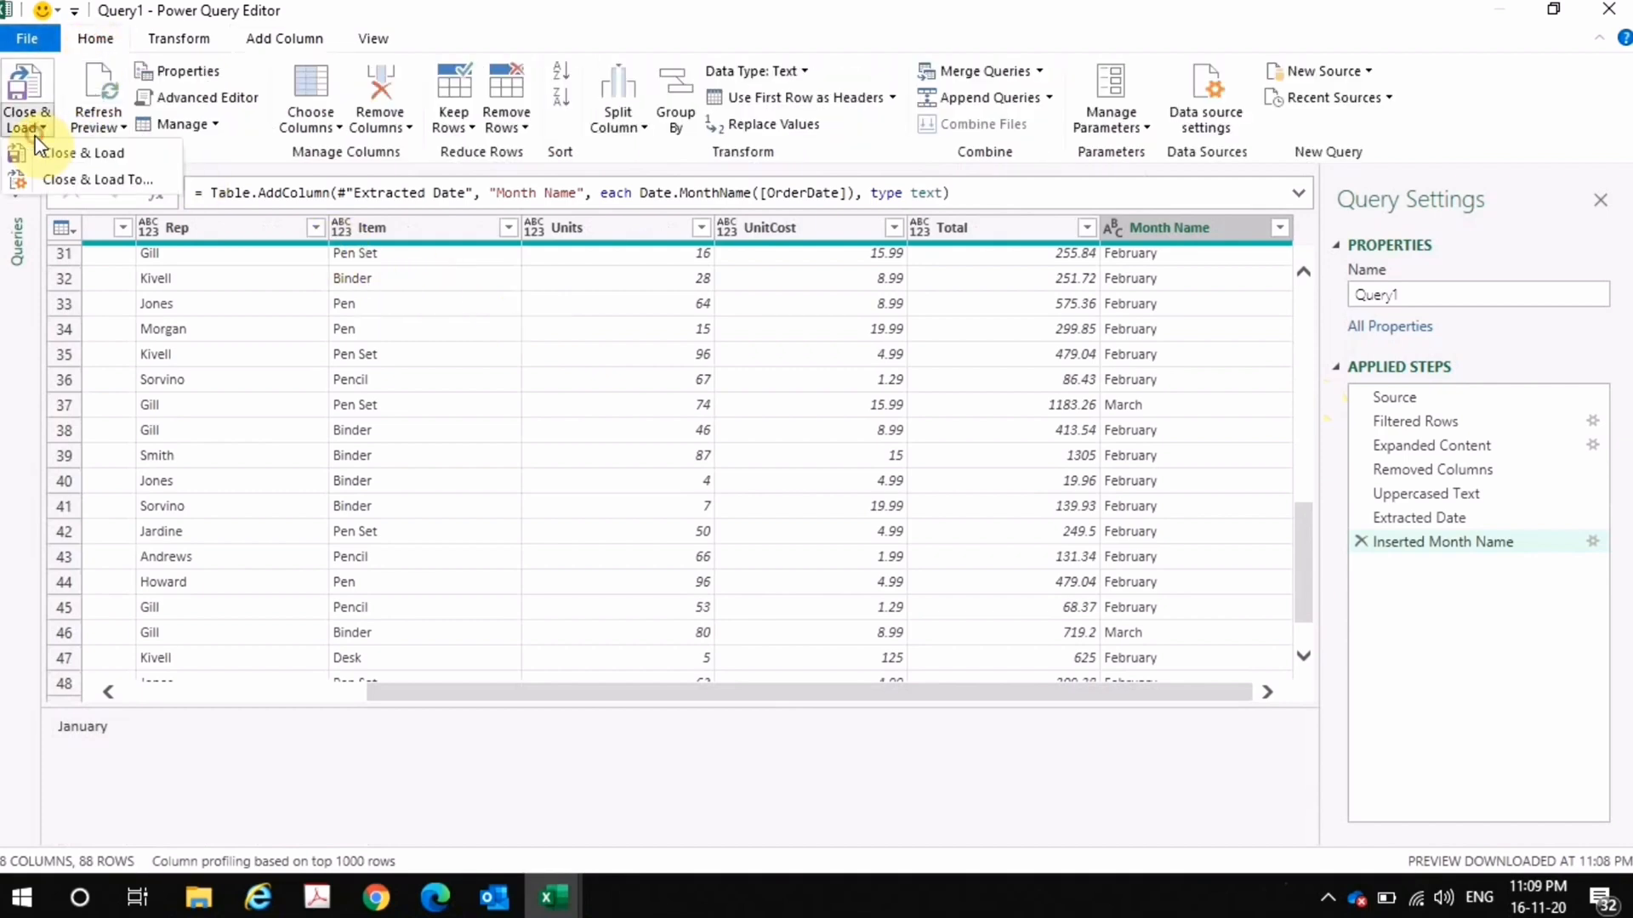
pyautogui.click(63, 179)
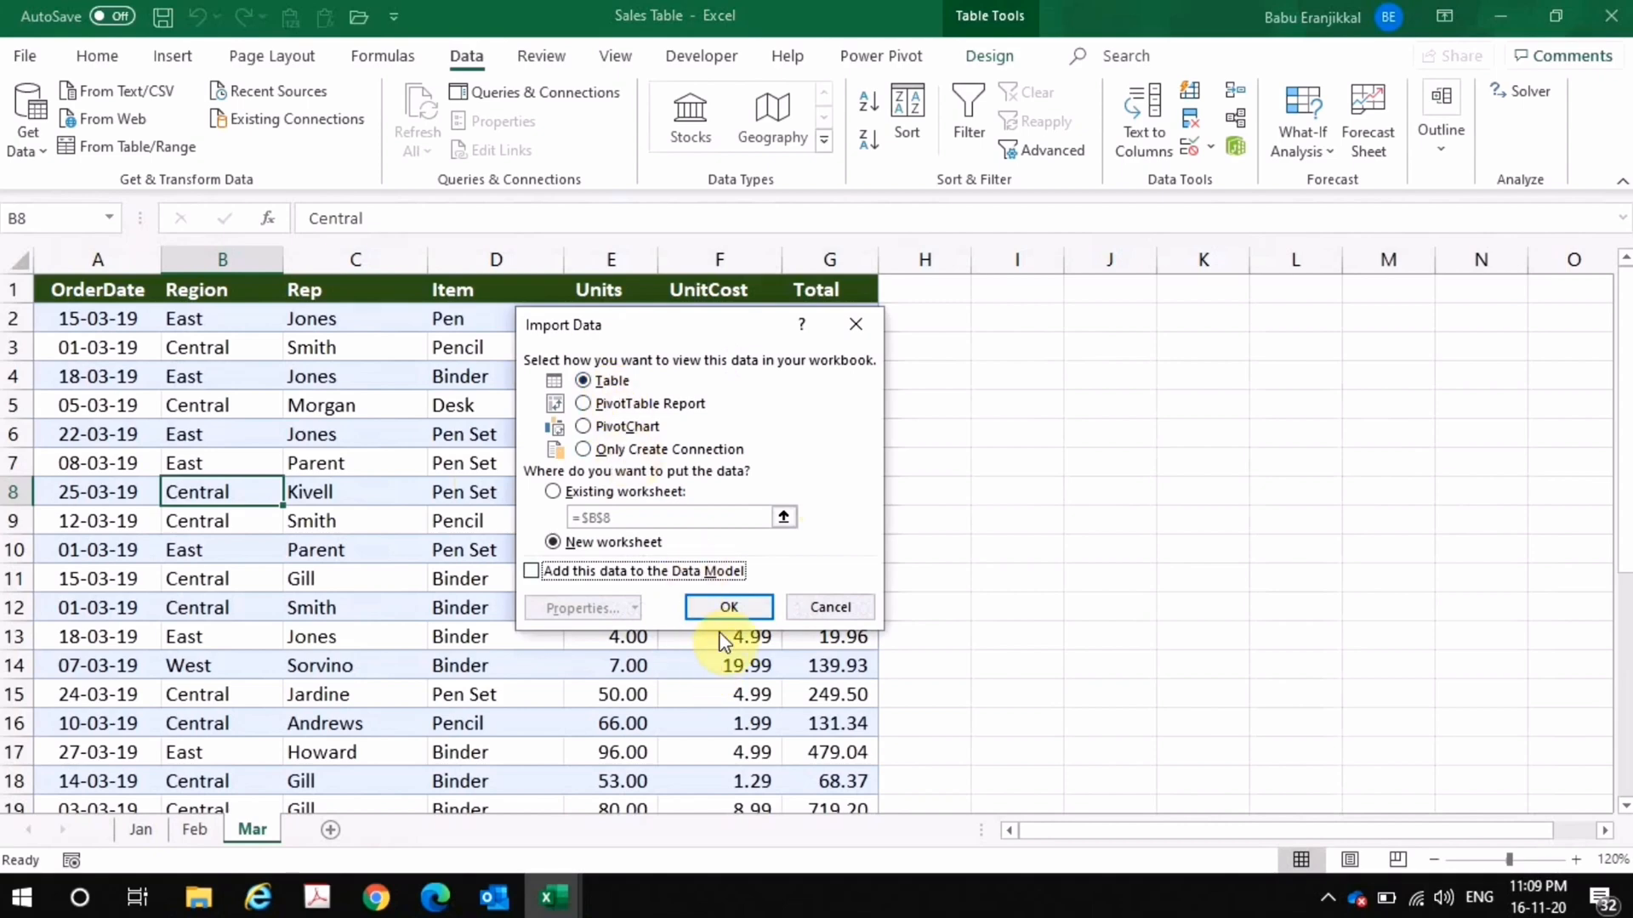
pyautogui.click(728, 606)
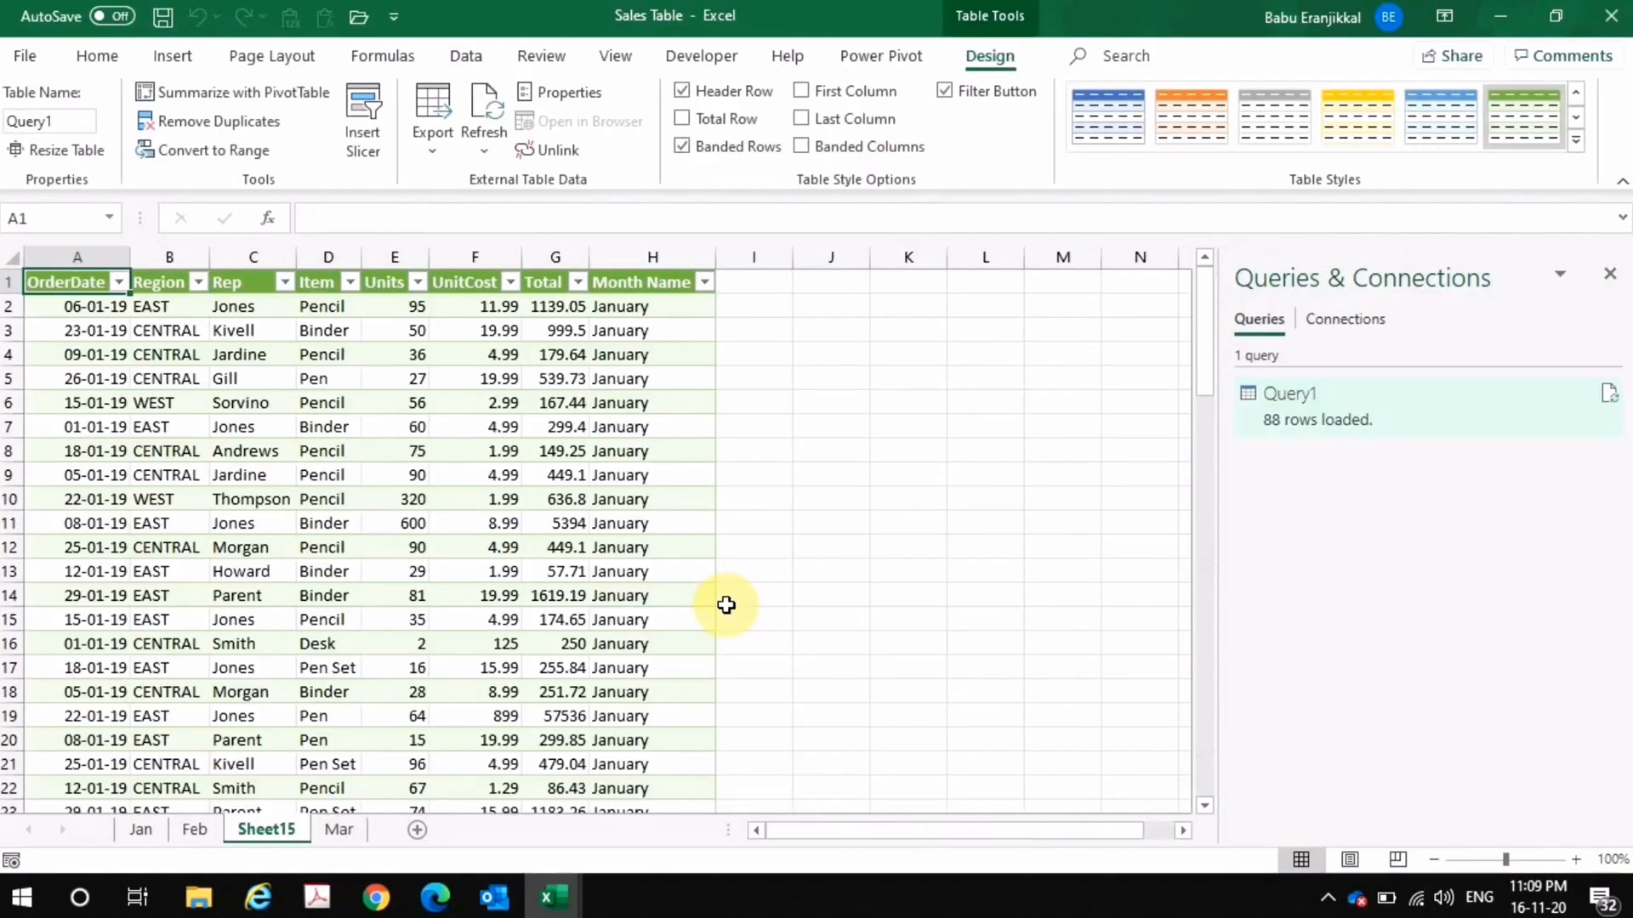
# - Move the new query sheet in front of the Jan sheet and rename it Total Sales
pyautogui.moveTo(259, 835); pyautogui.dragTo(139, 833)
pyautogui.doubleClick(138, 835)
pyautogui.write('Total Sales')
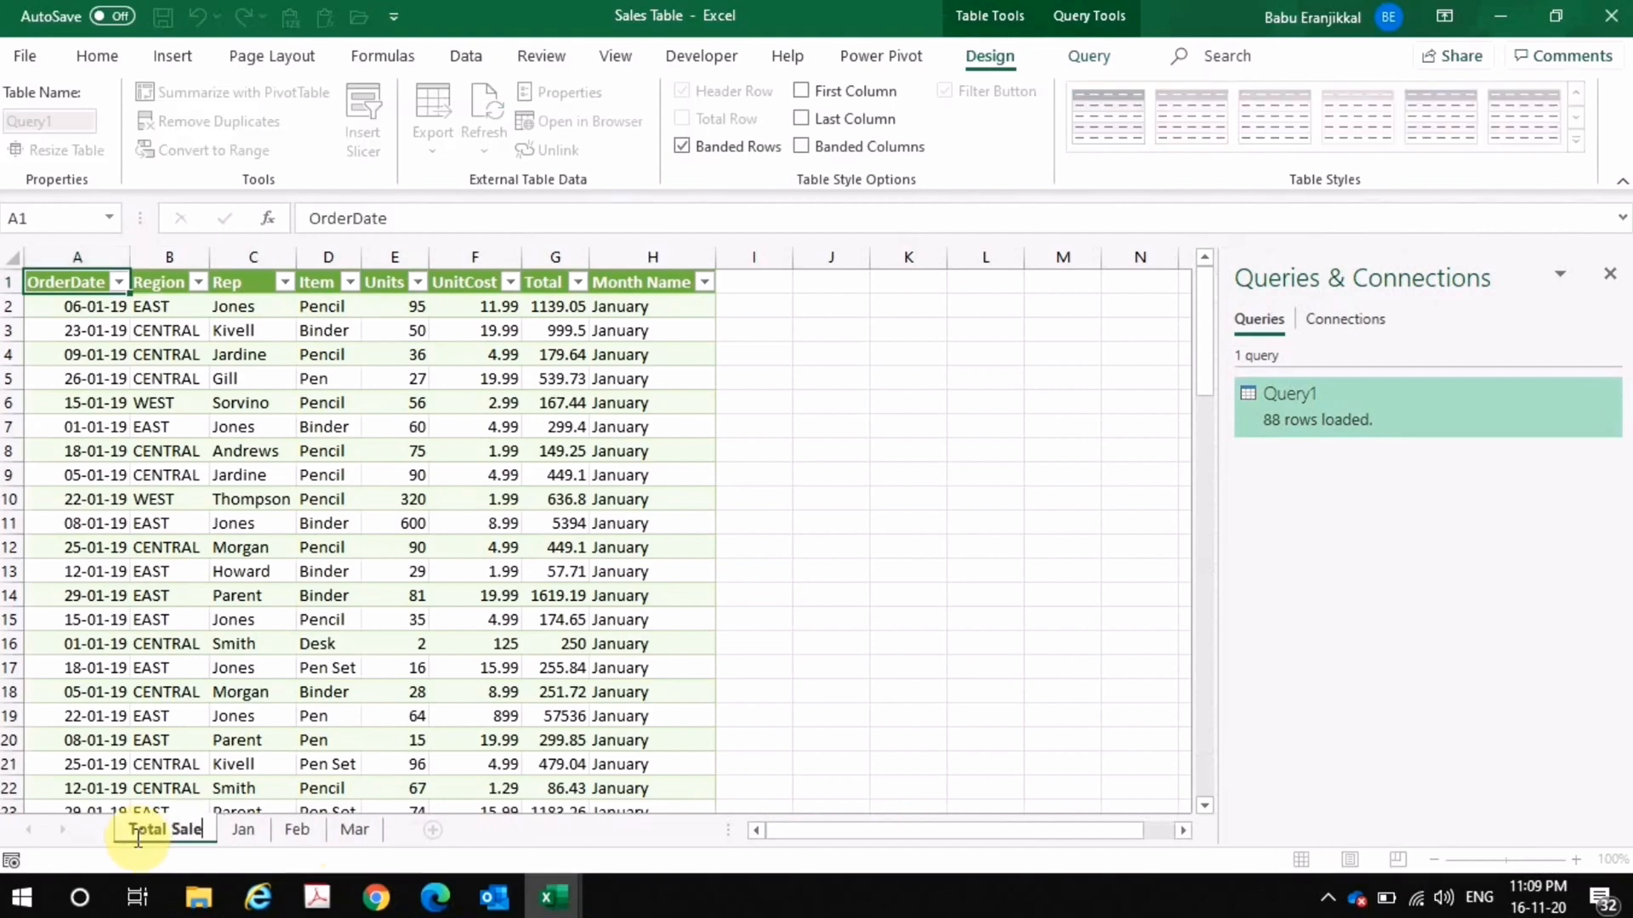
pyautogui.press('Return')
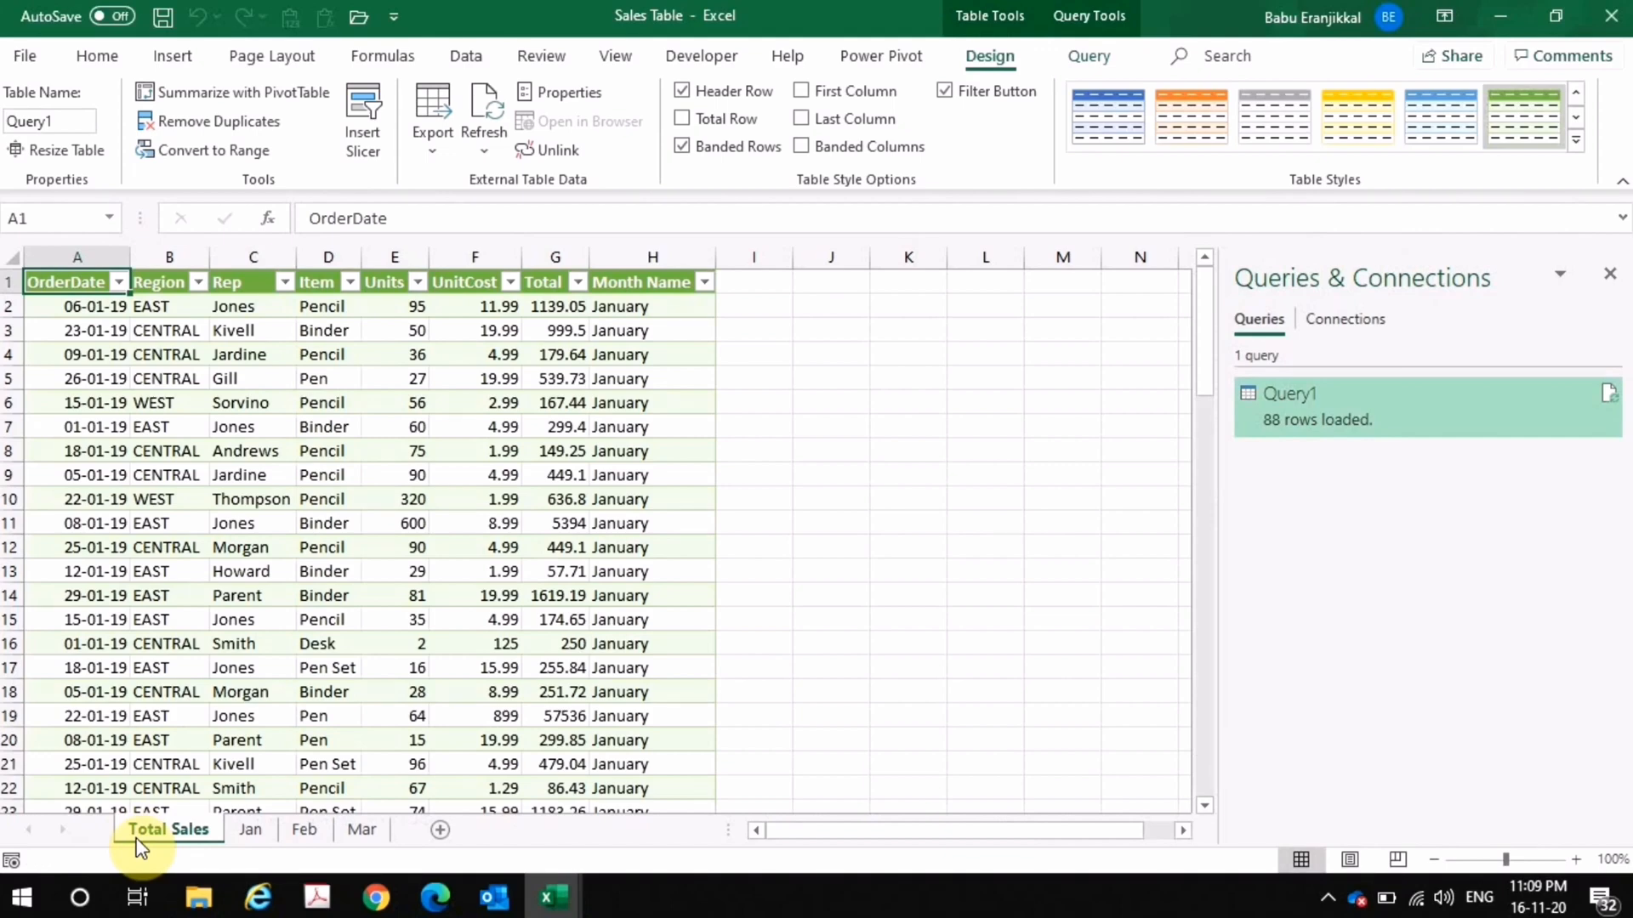
# - Create a PivotTable from the Query1 table on the Total Sales sheet, placed on a new worksheet
pyautogui.click(264, 434)
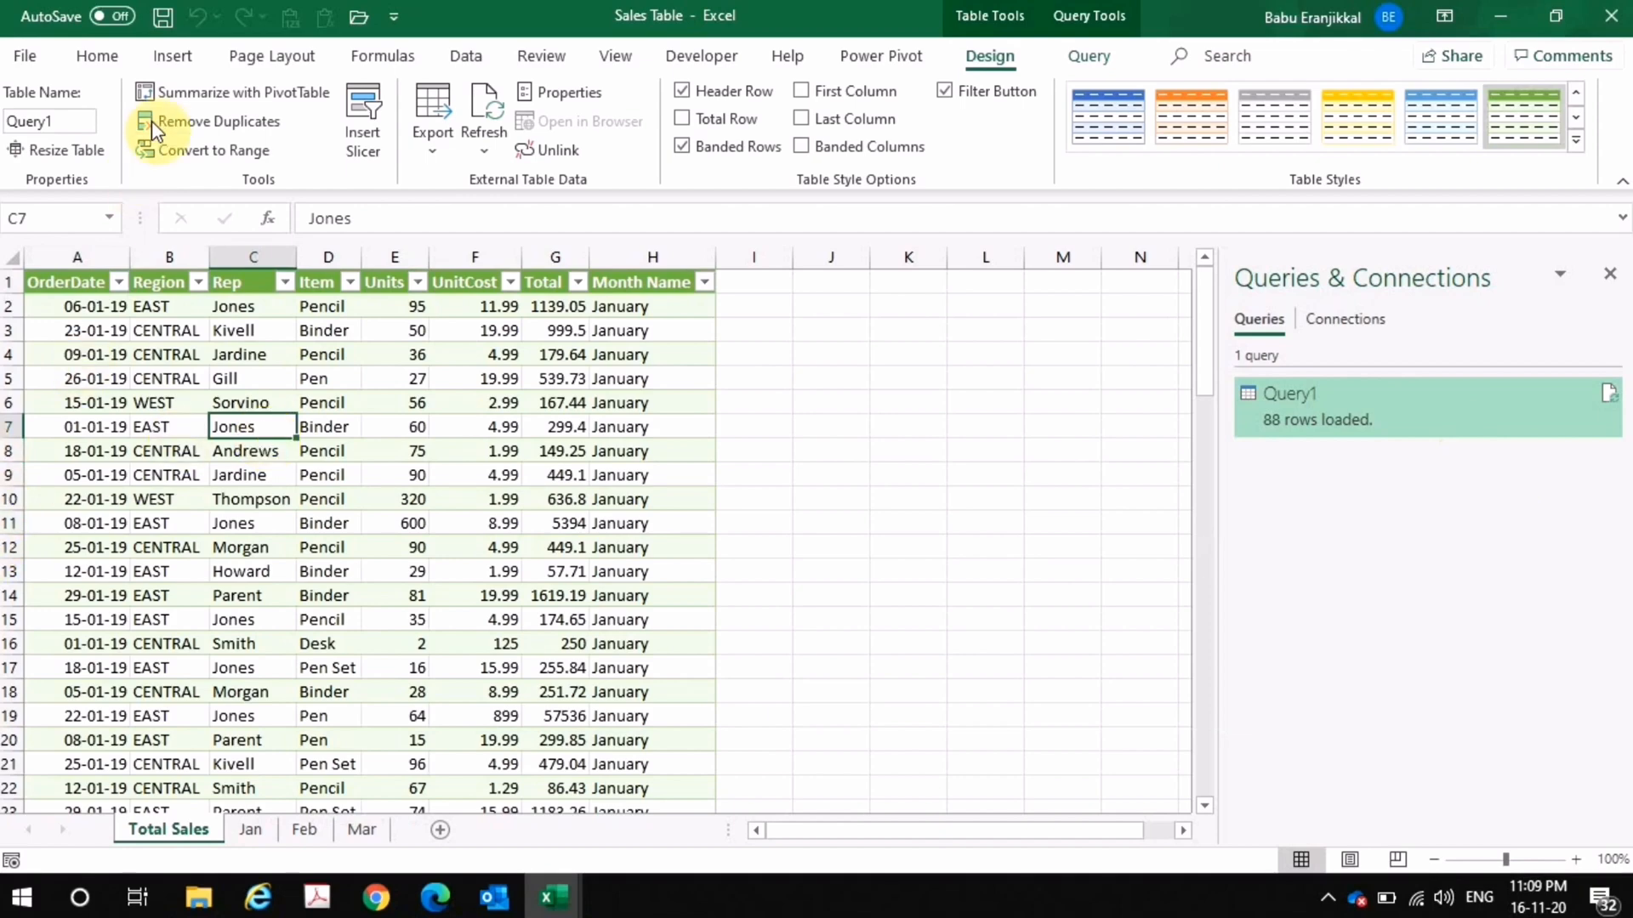
pyautogui.click(162, 60)
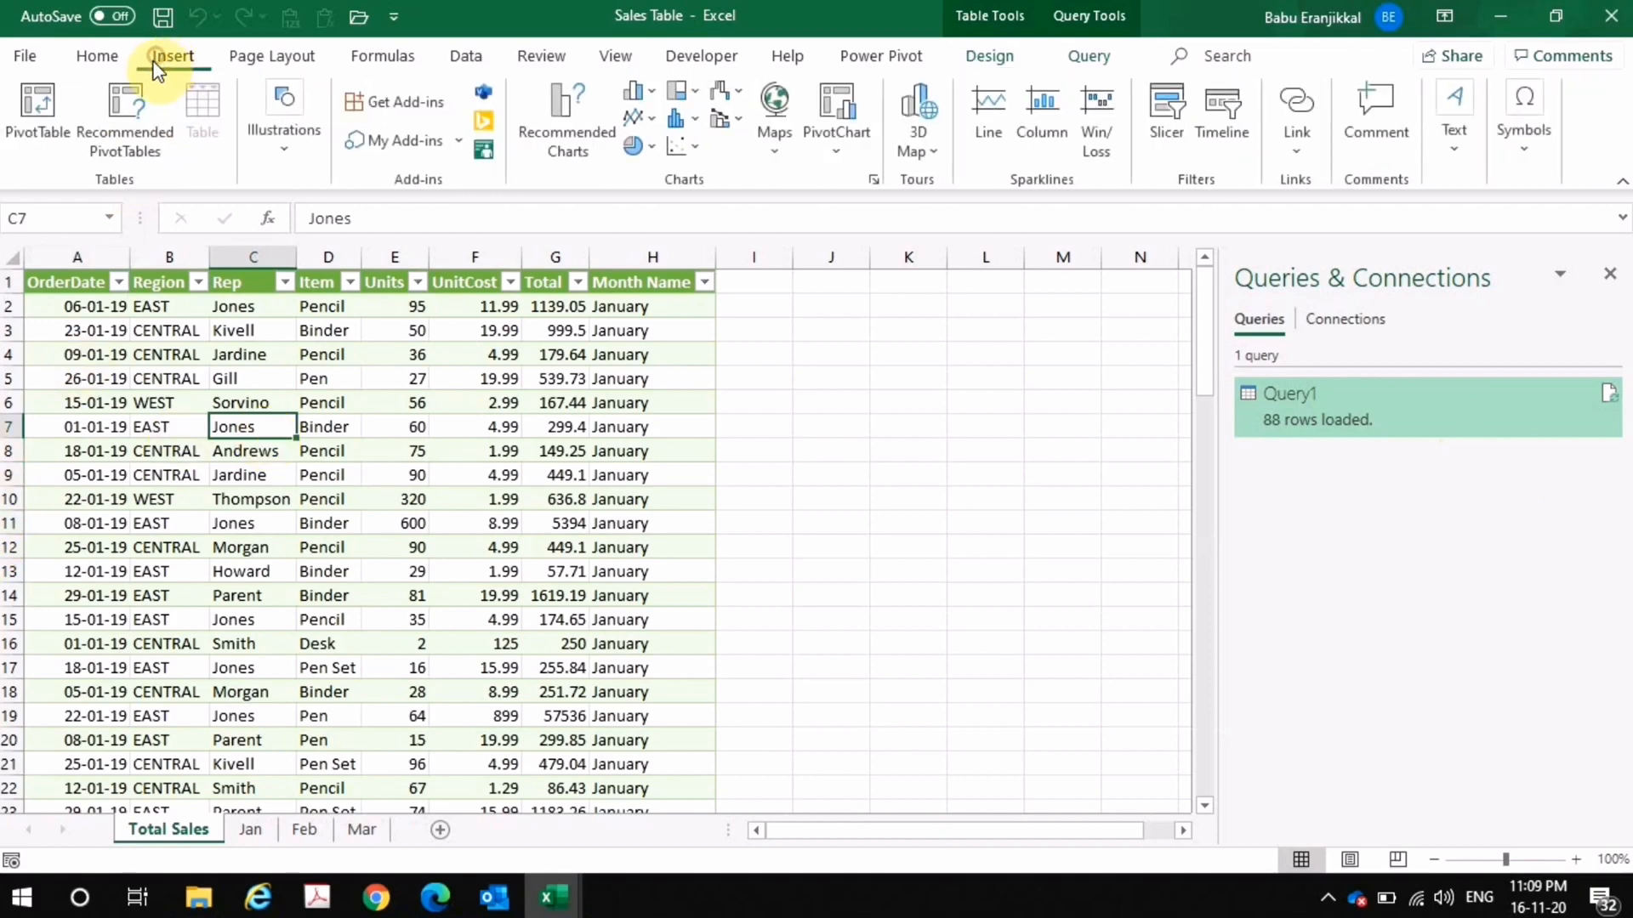
pyautogui.click(44, 130)
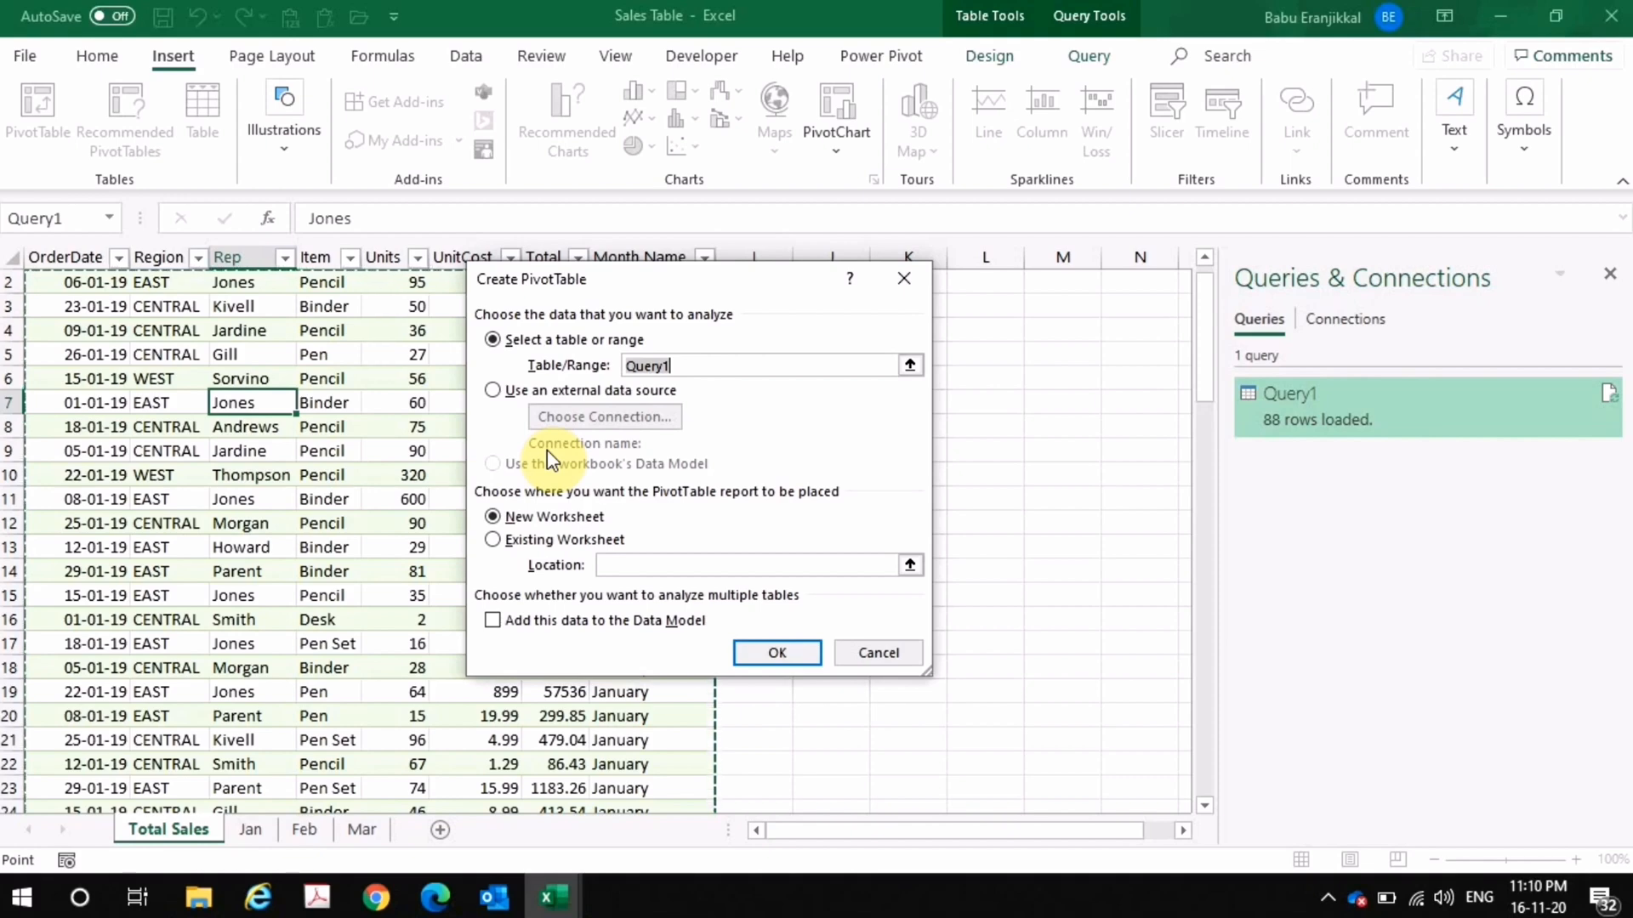
pyautogui.click(733, 651)
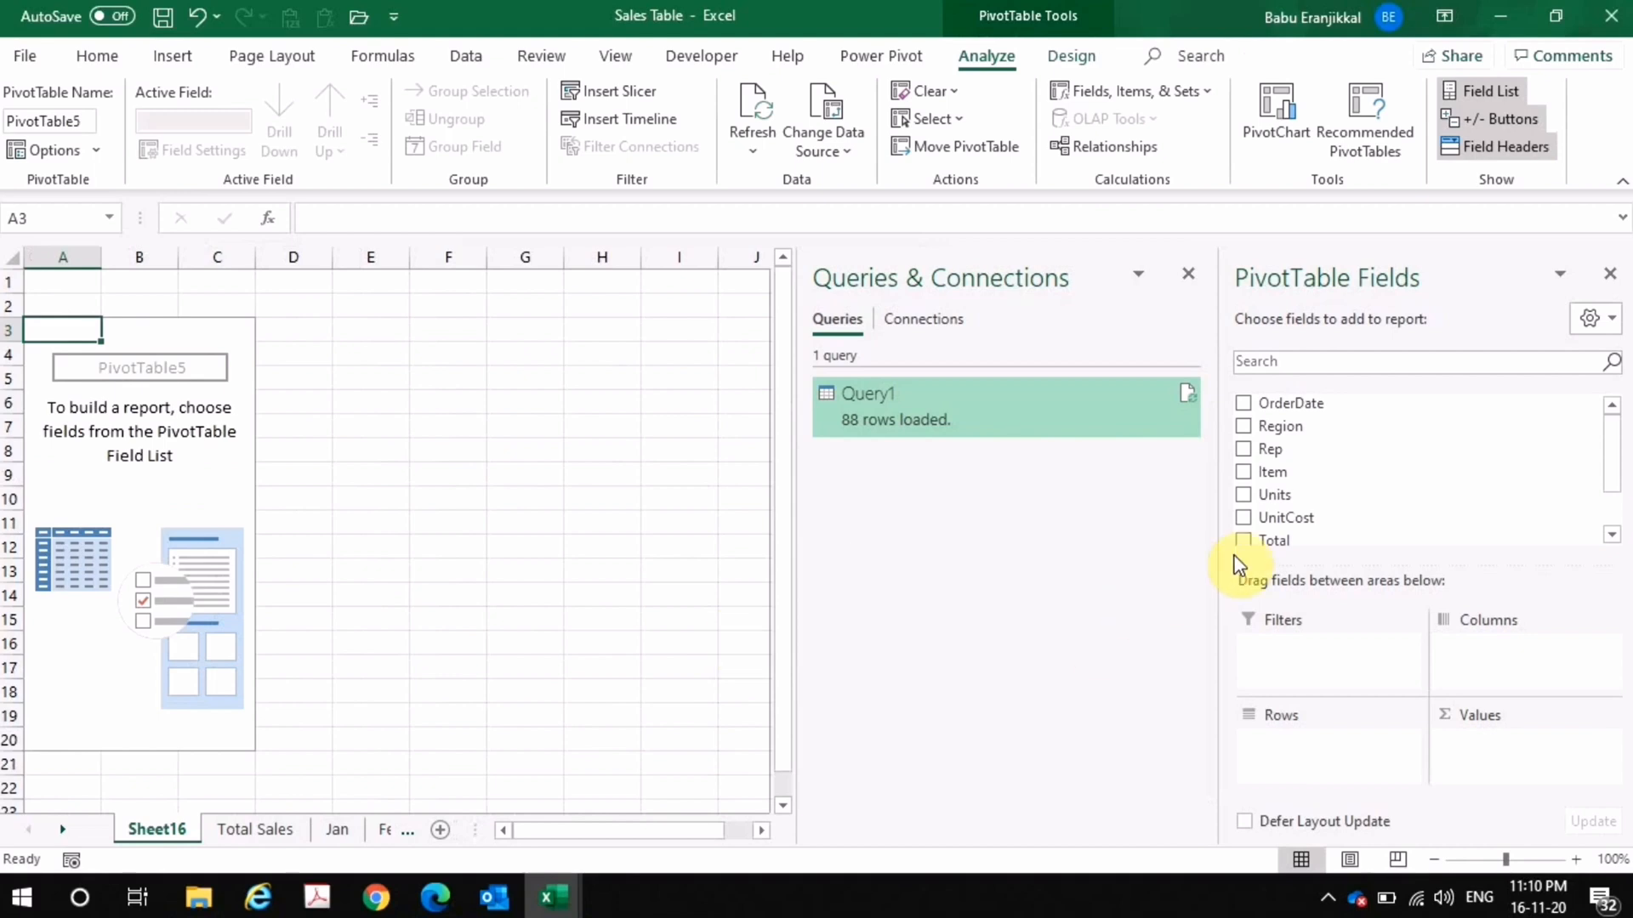
# - Set the PivotTable to sum Total as its values and show Month Name across the columns
pyautogui.moveTo(1258, 542); pyautogui.dragTo(1482, 744)
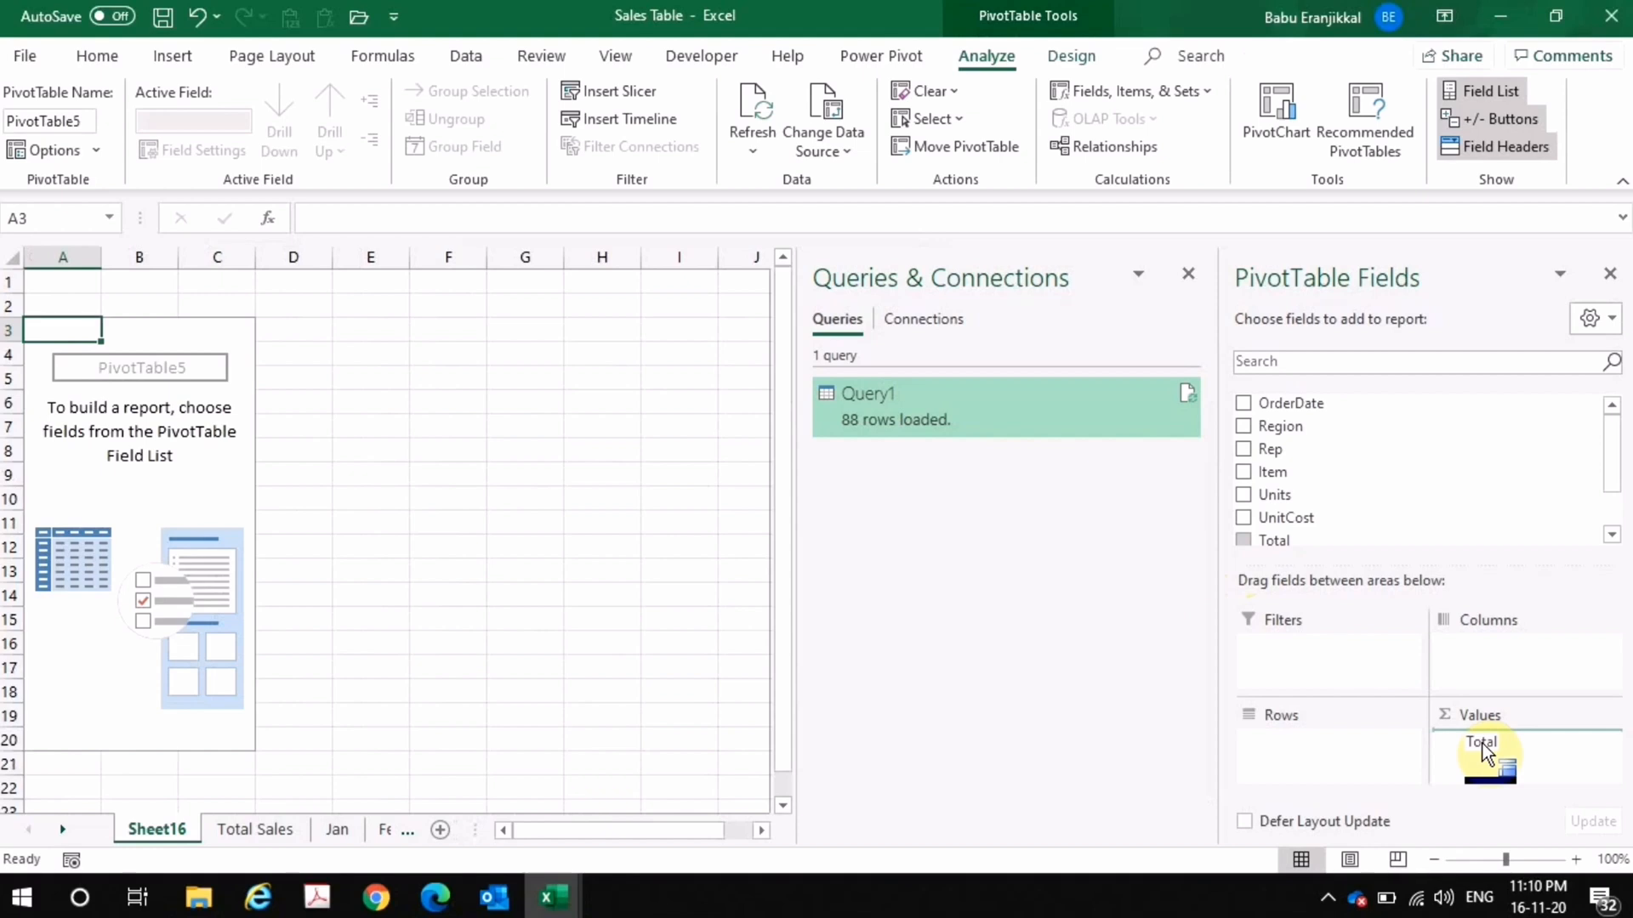
pyautogui.moveTo(1483, 743); pyautogui.dragTo(1482, 742)
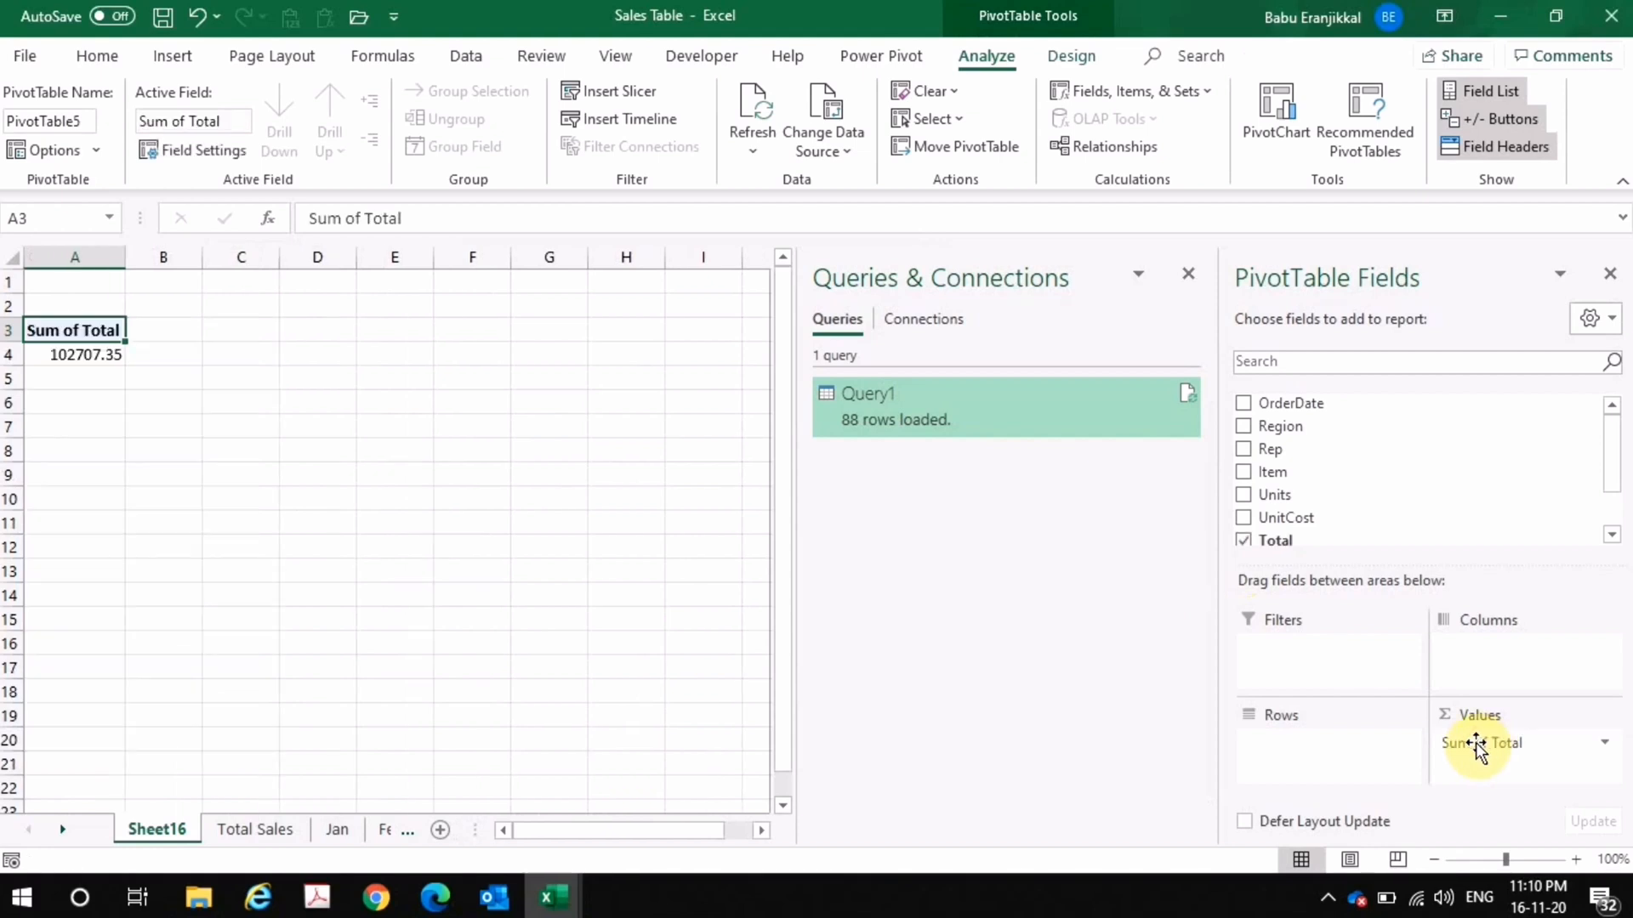
pyautogui.click(45, 361)
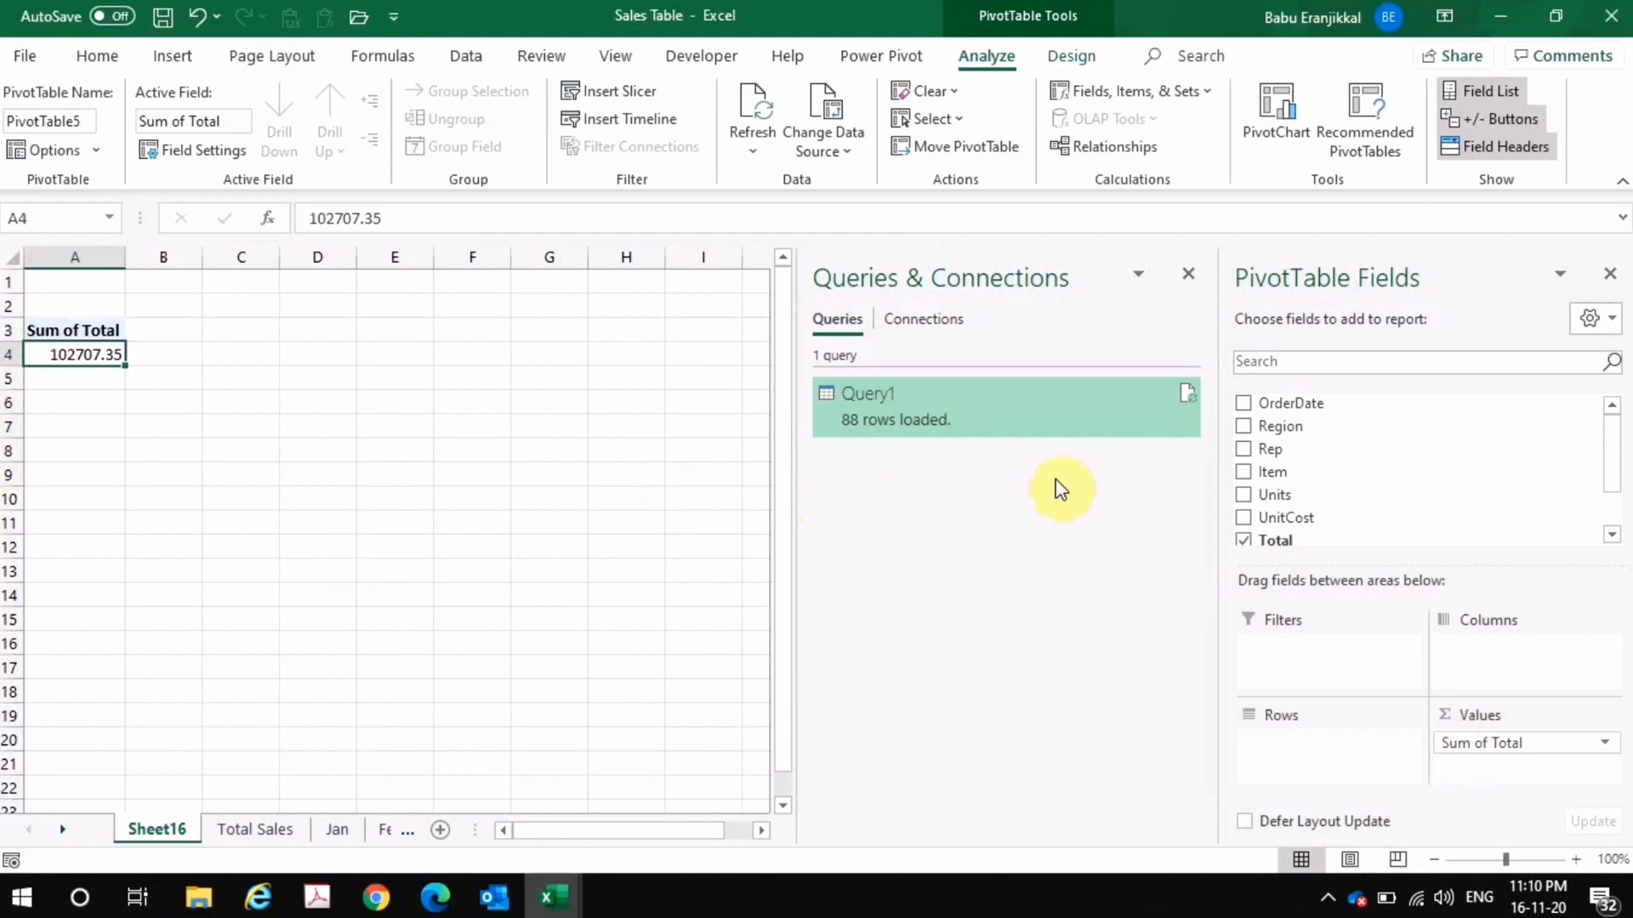
pyautogui.scroll(-1, 1354, 506)
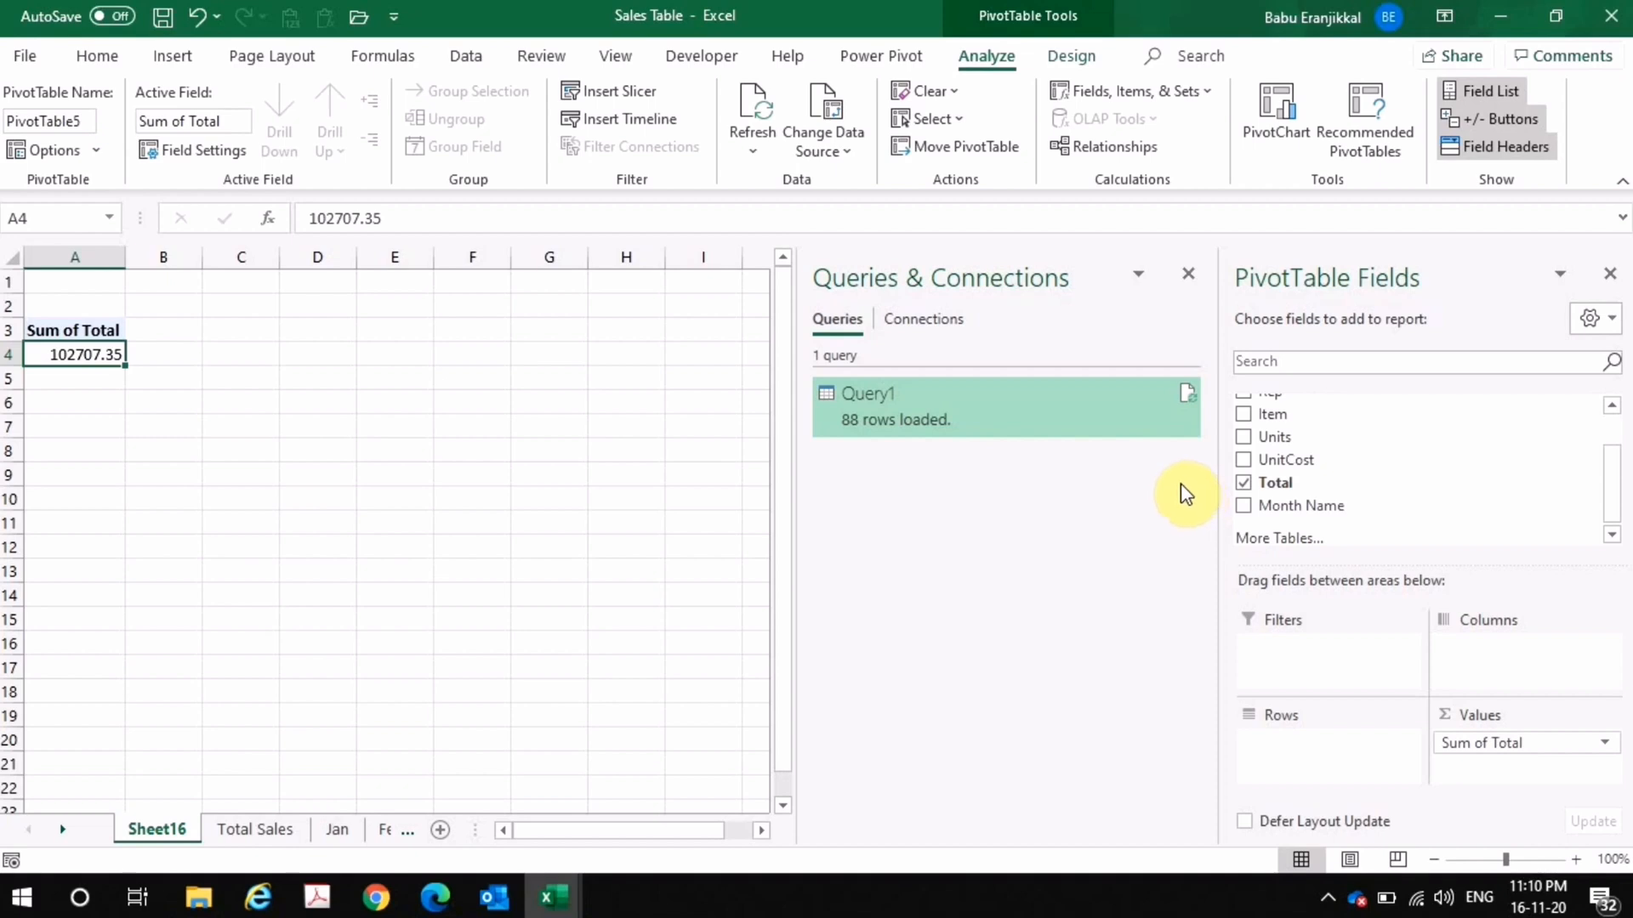
pyautogui.moveTo(1294, 505); pyautogui.dragTo(1483, 648)
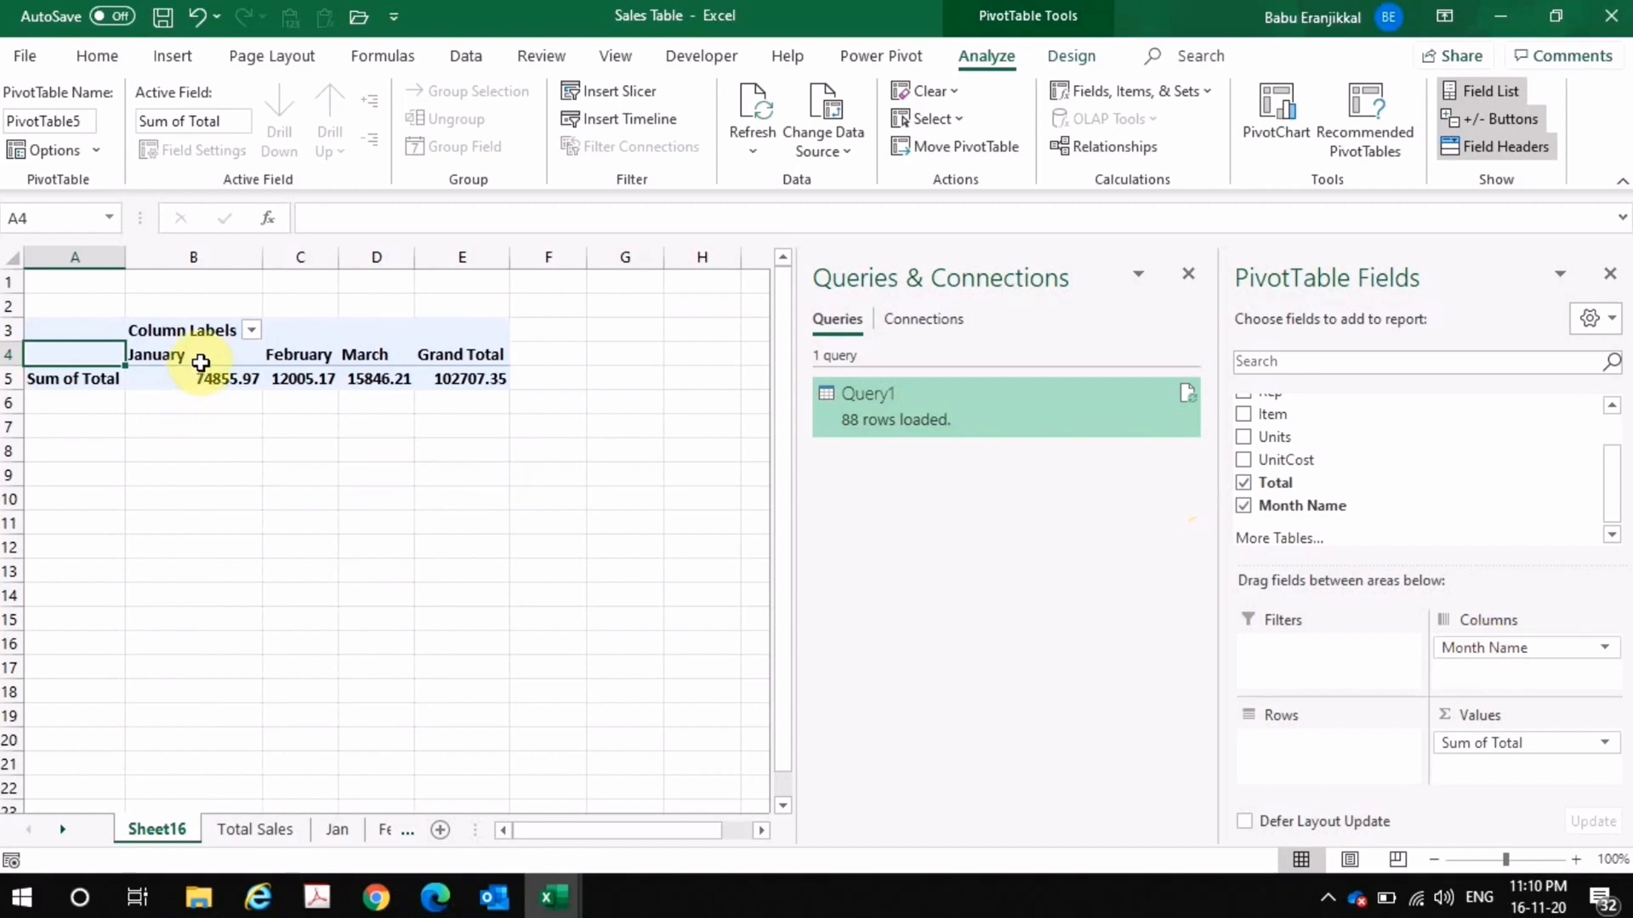
# - Review the month column headings of the PivotTable and add Region to its rows
pyautogui.click(200, 357)
pyautogui.click(279, 357)
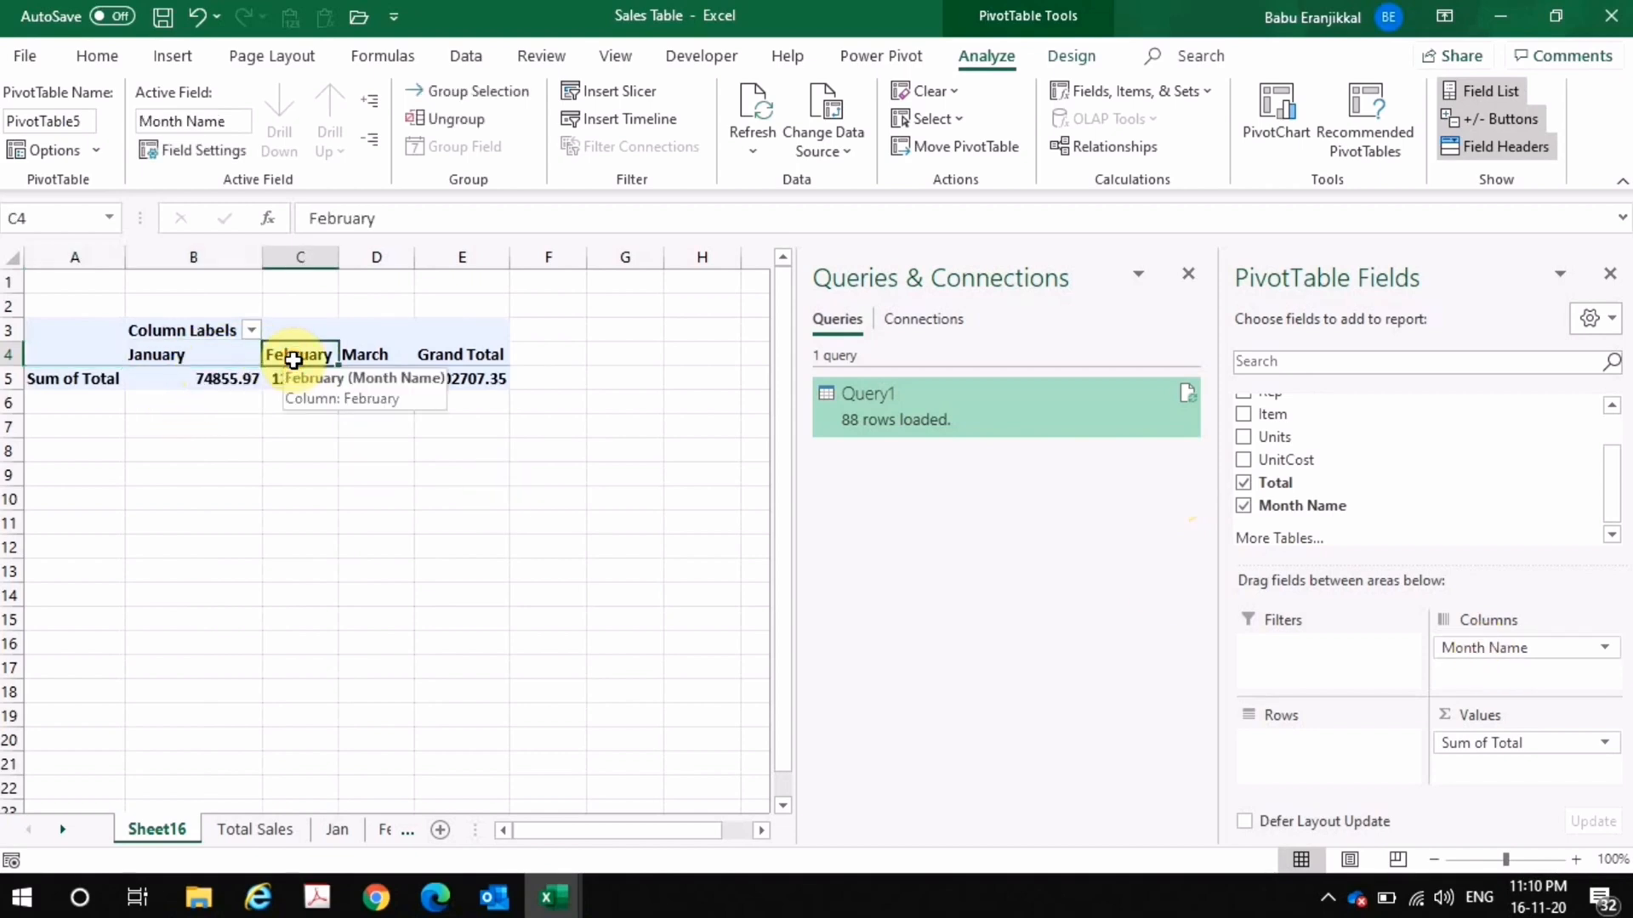
pyautogui.click(355, 361)
pyautogui.click(435, 364)
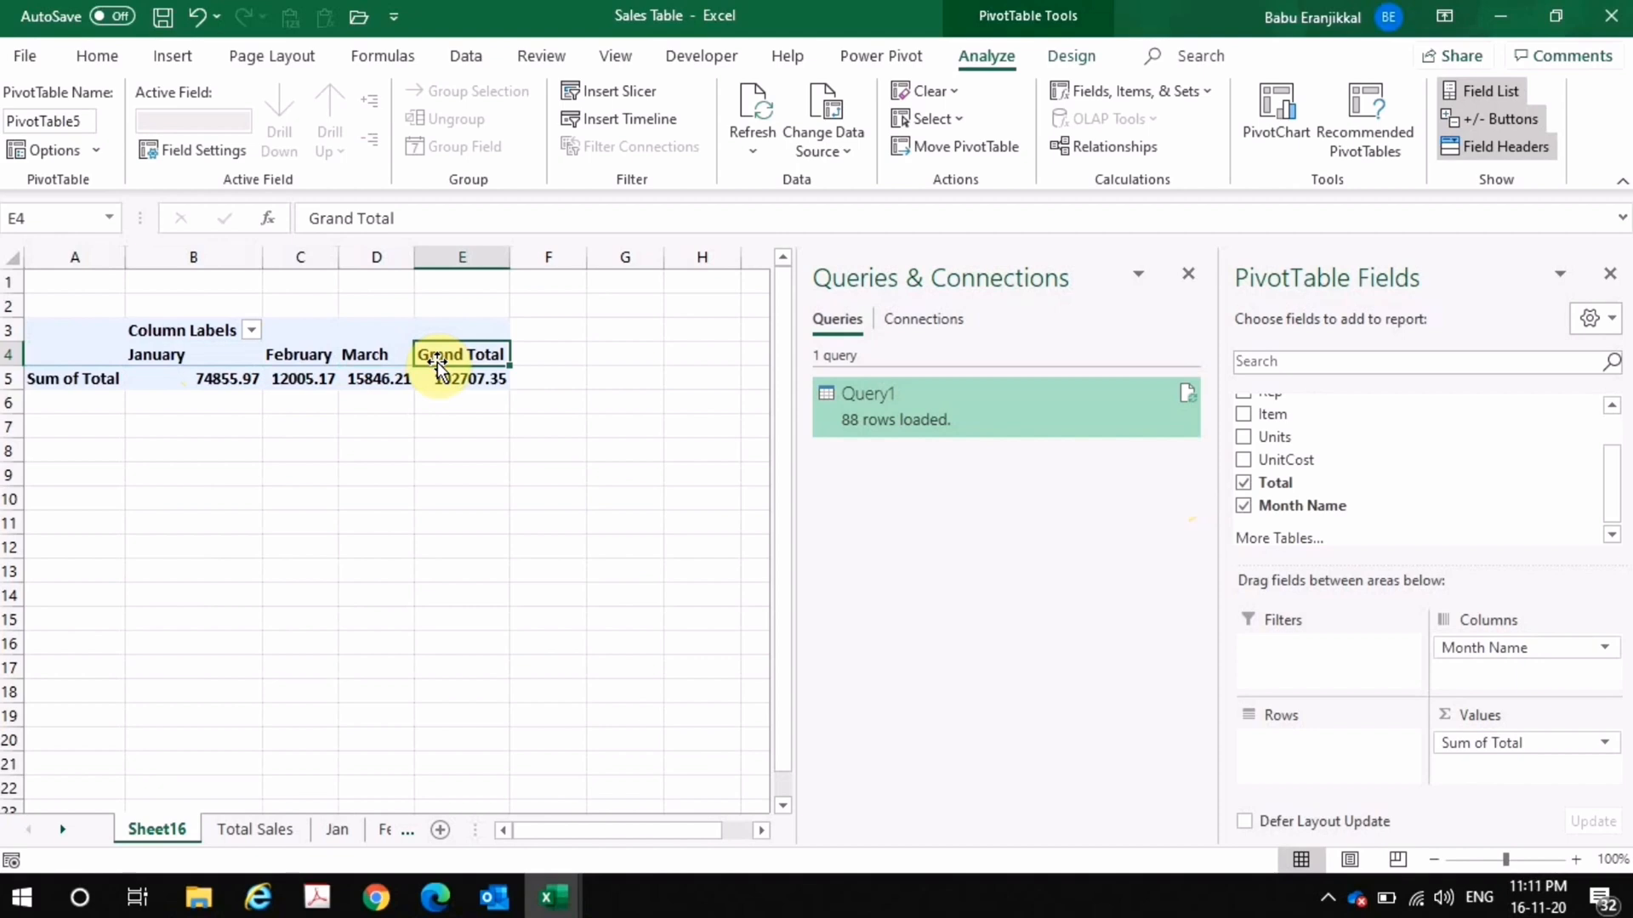
pyautogui.moveTo(415, 380)
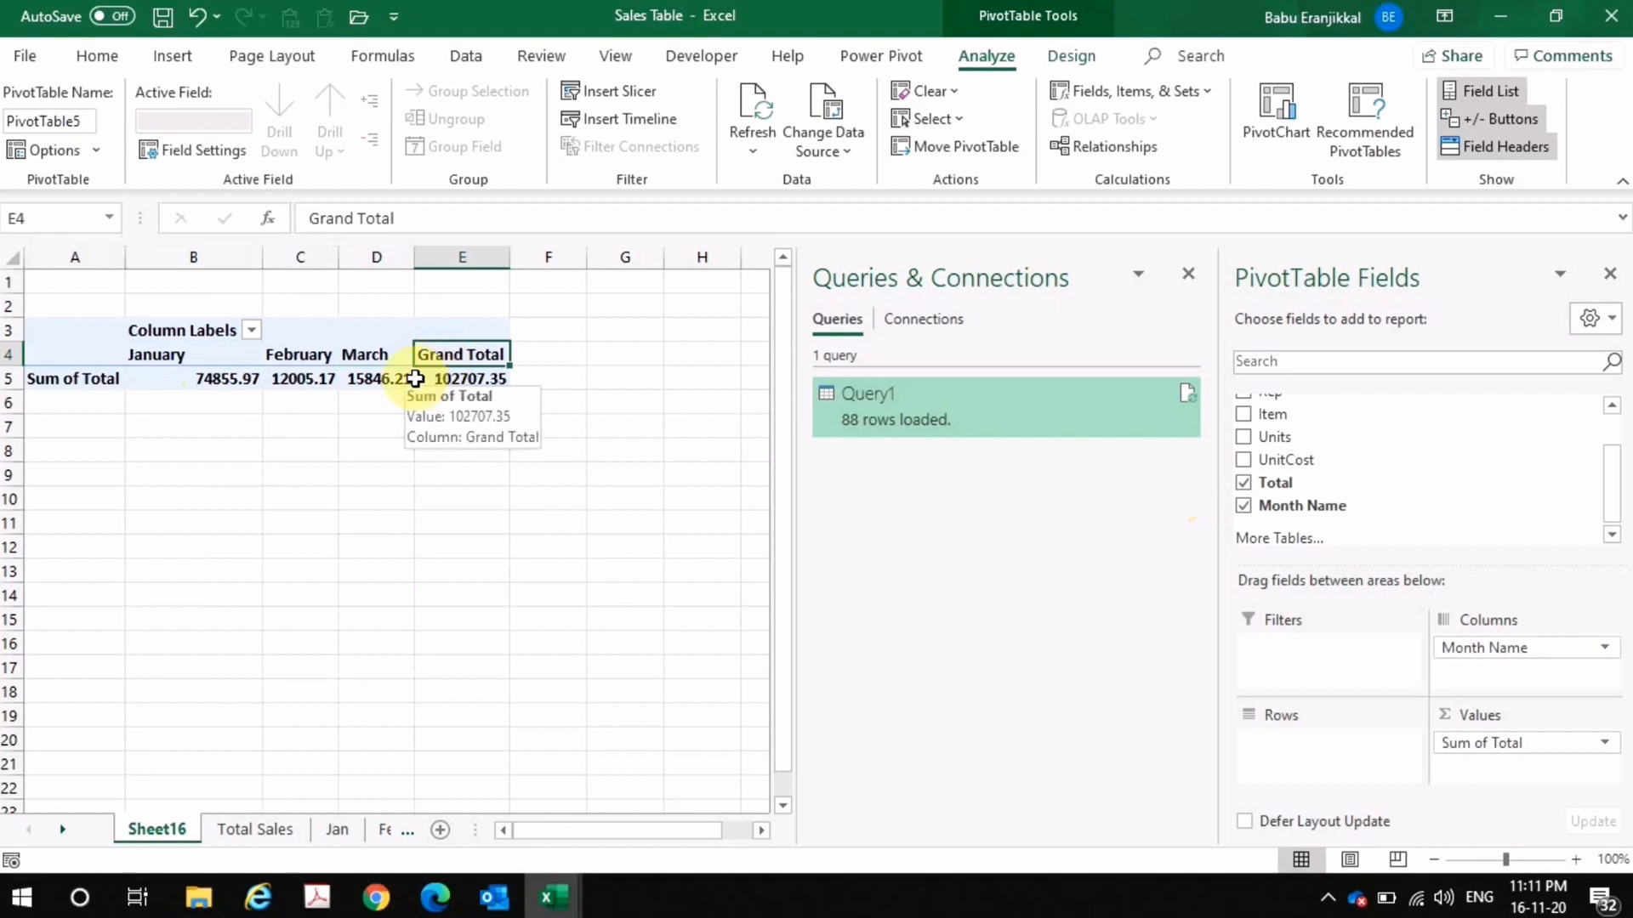
pyautogui.scroll(1, 1374, 464)
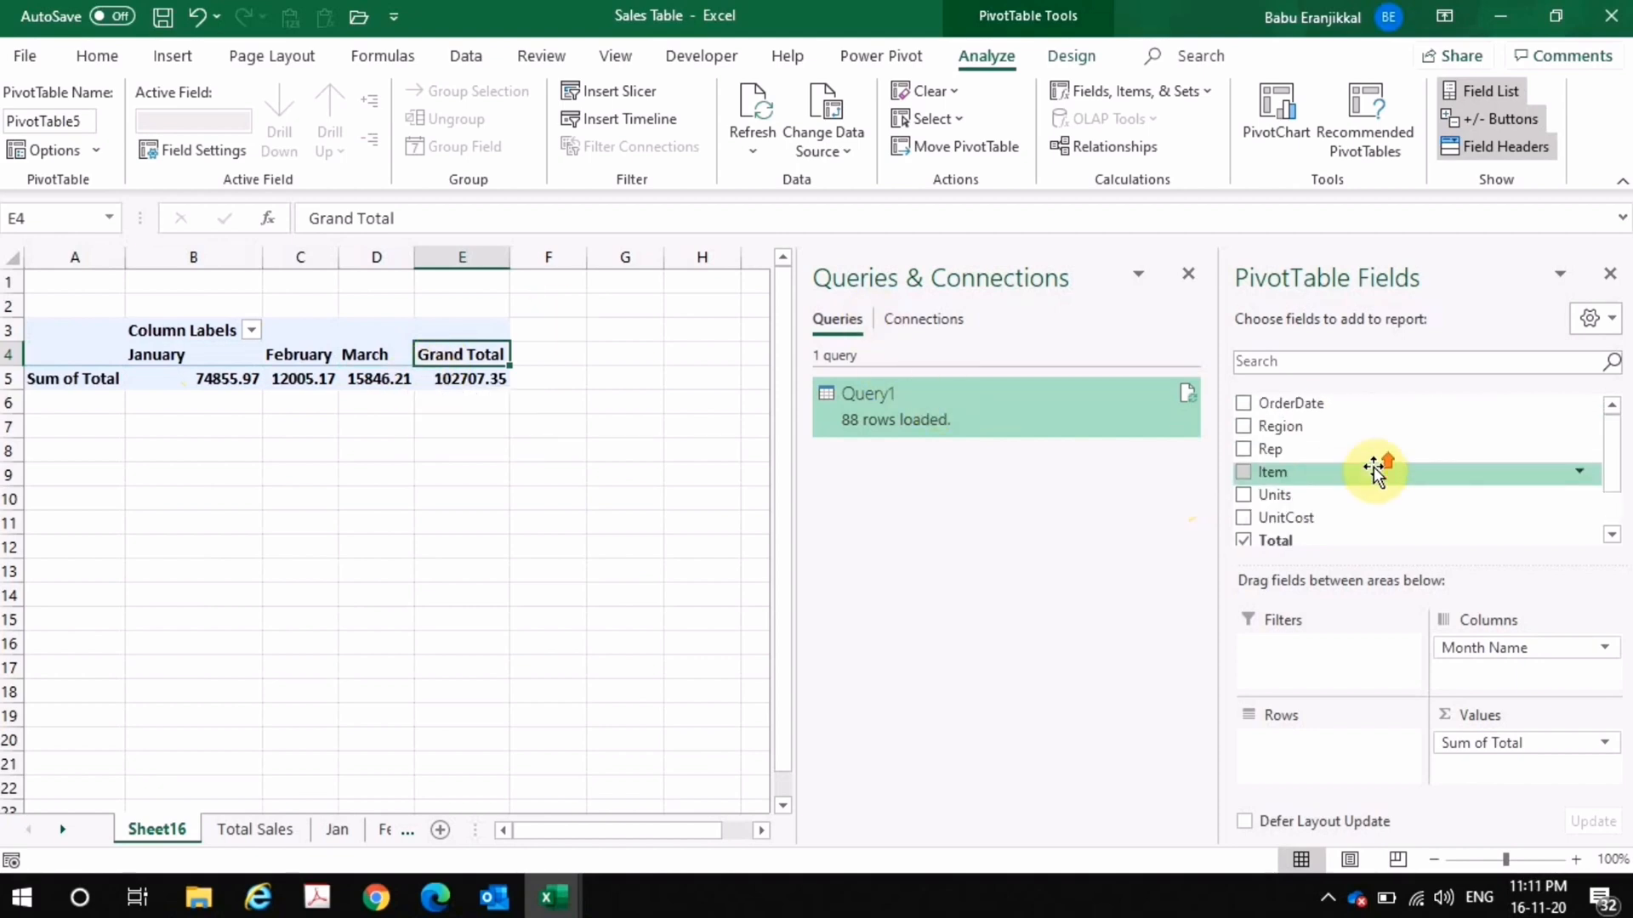
pyautogui.moveTo(1286, 430); pyautogui.dragTo(1276, 747)
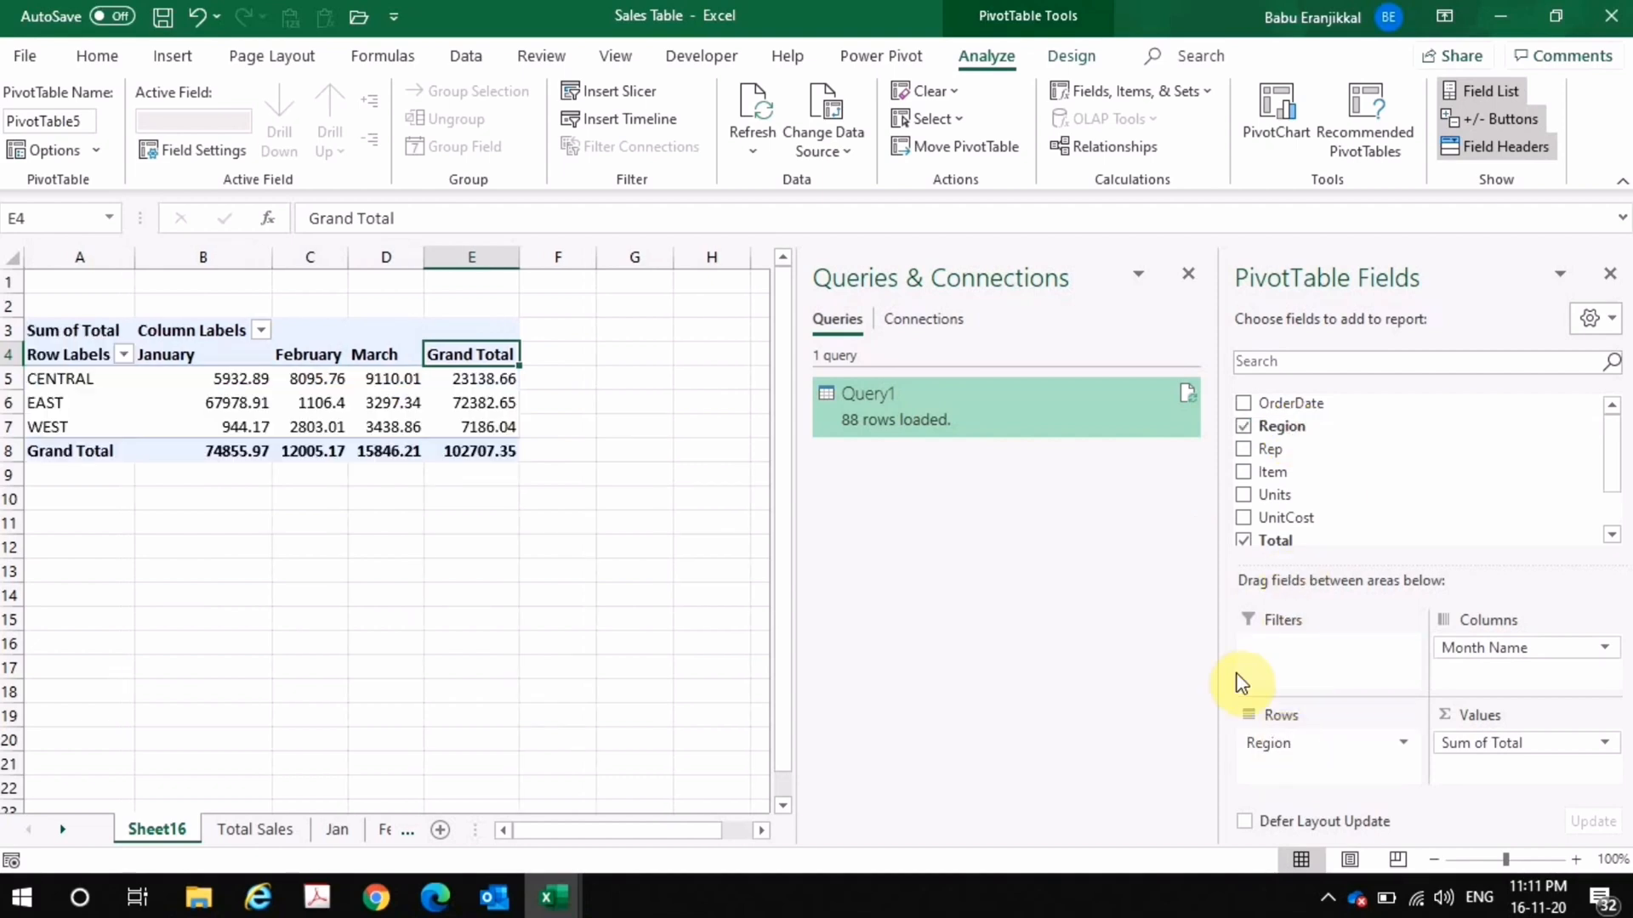
# - Examine the January, February and March totals of the CENTRAL and WEST regions in the PivotTable
pyautogui.click(29, 379)
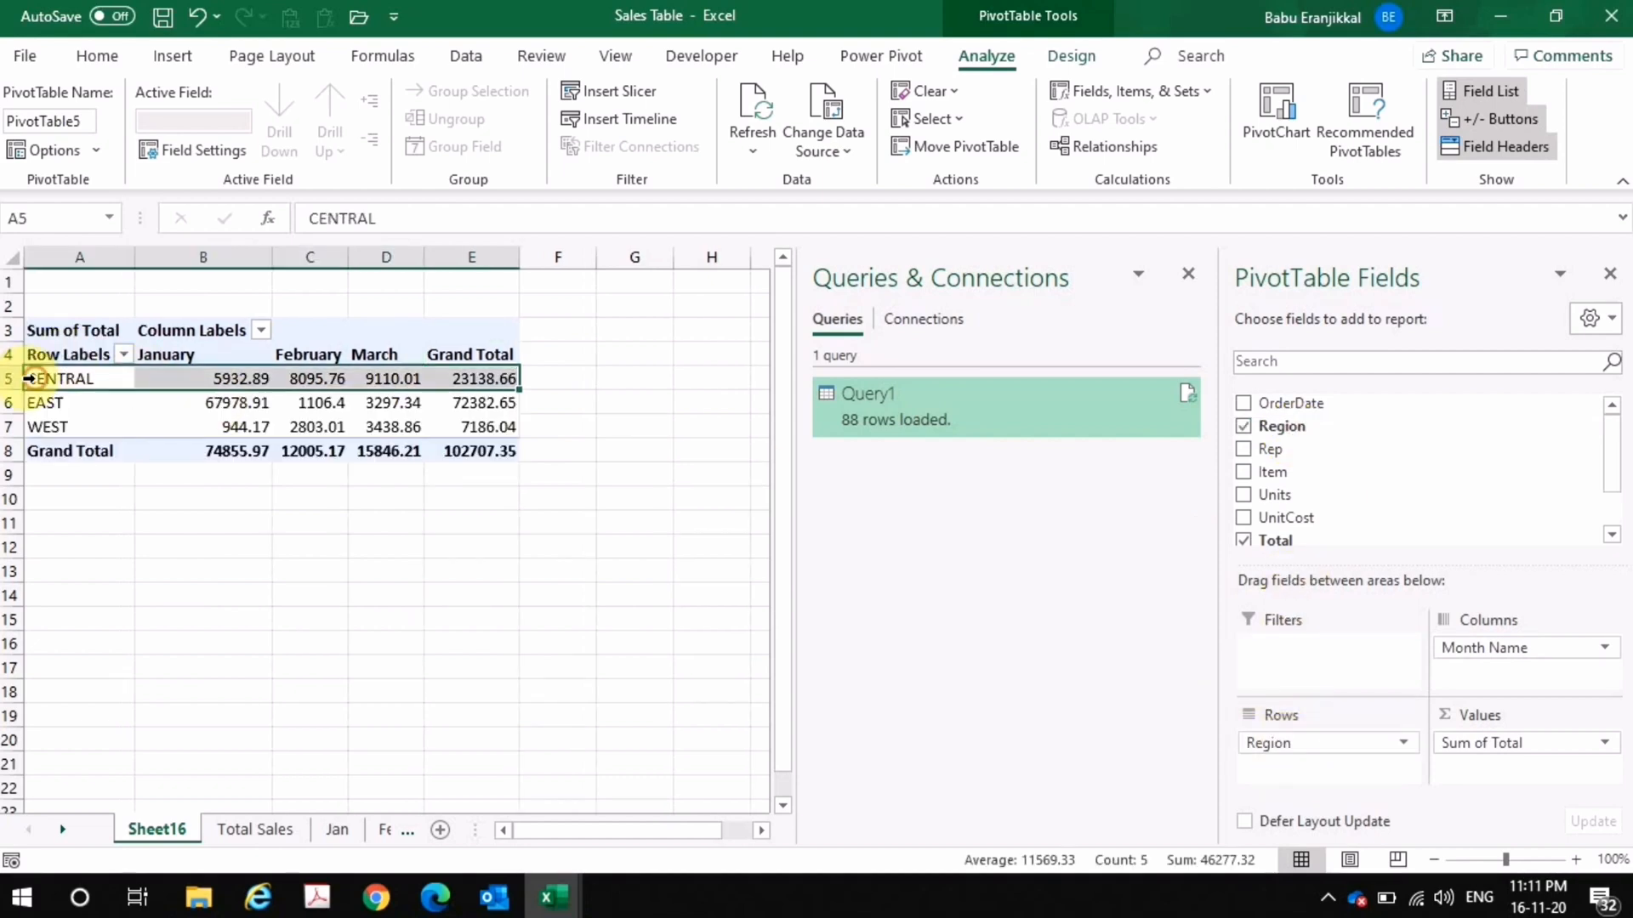
pyautogui.click(204, 375)
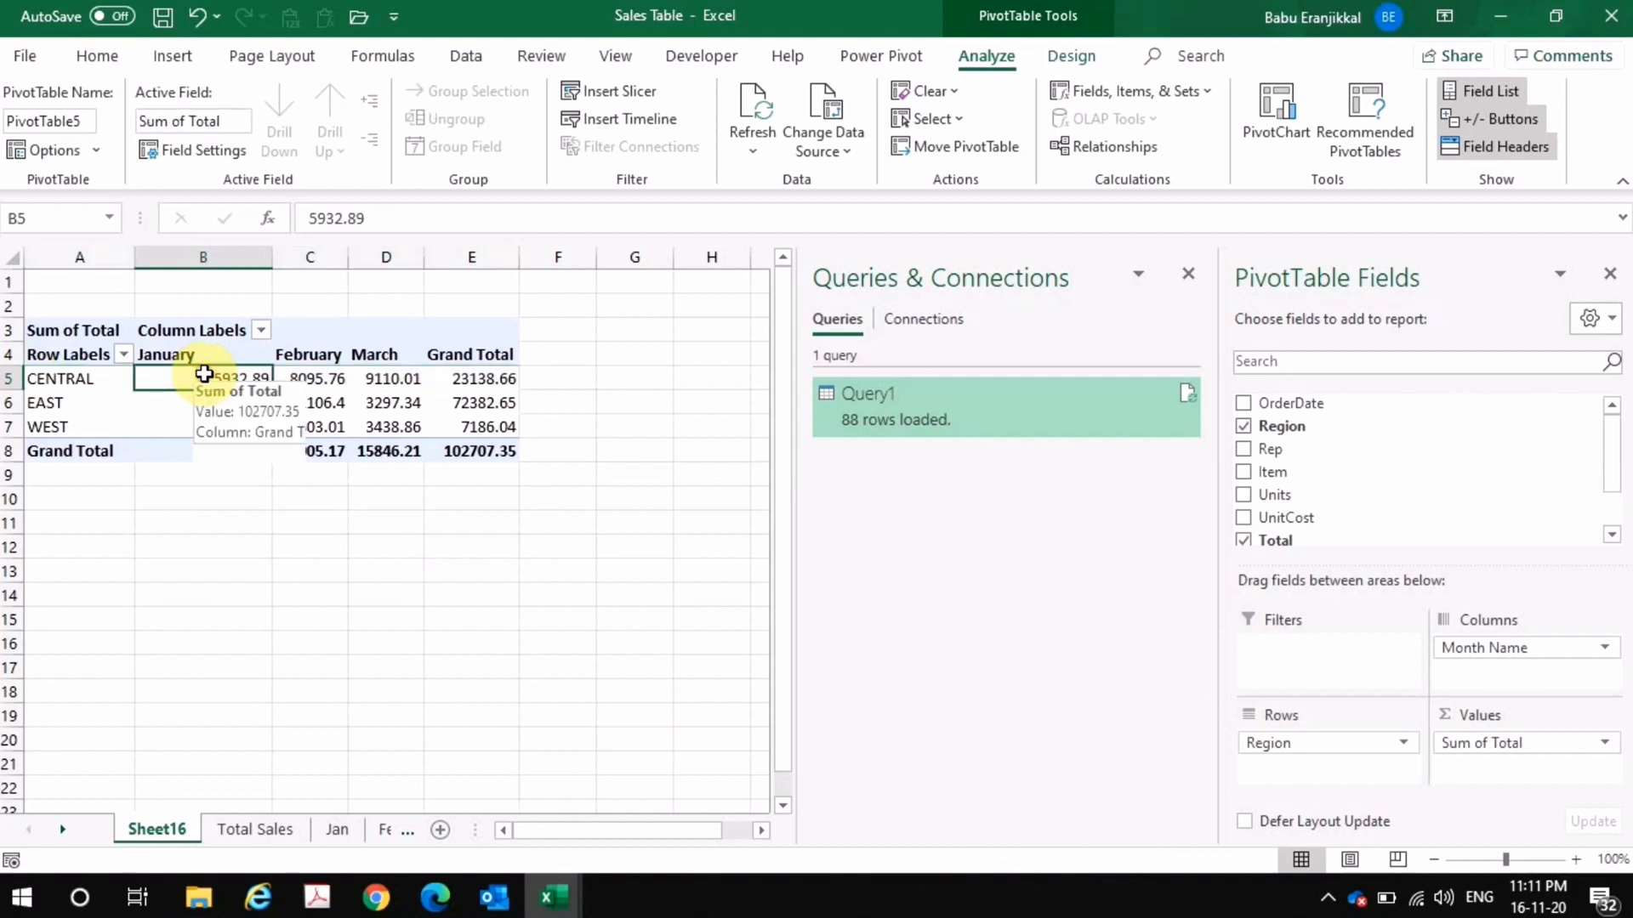
pyautogui.click(306, 385)
pyautogui.click(405, 384)
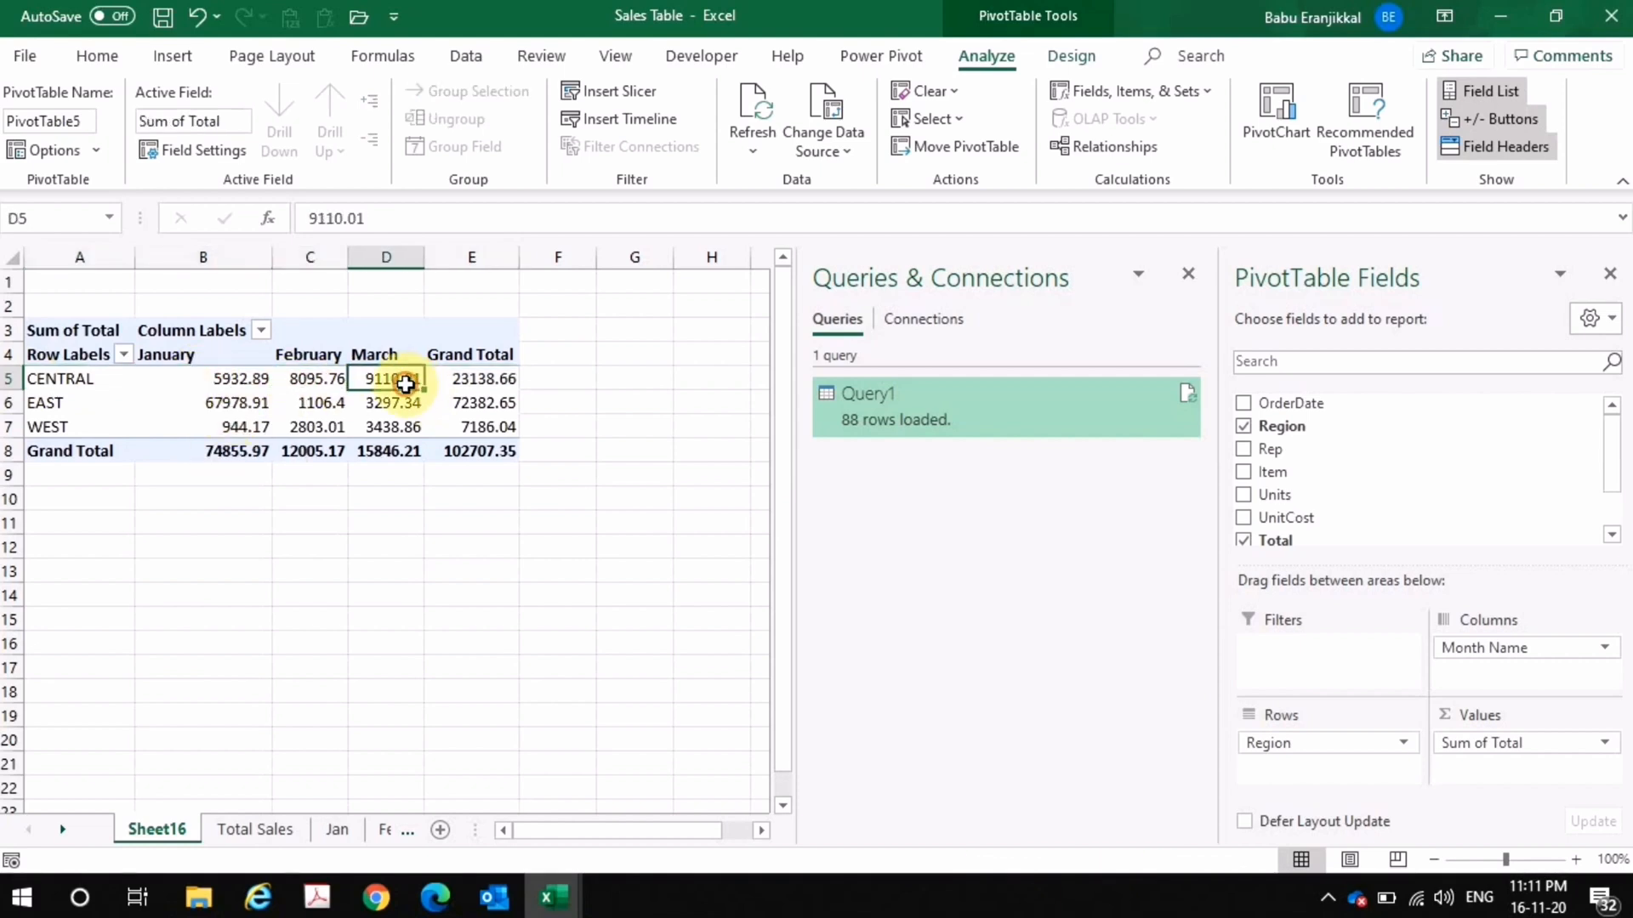
pyautogui.click(43, 426)
pyautogui.click(219, 426)
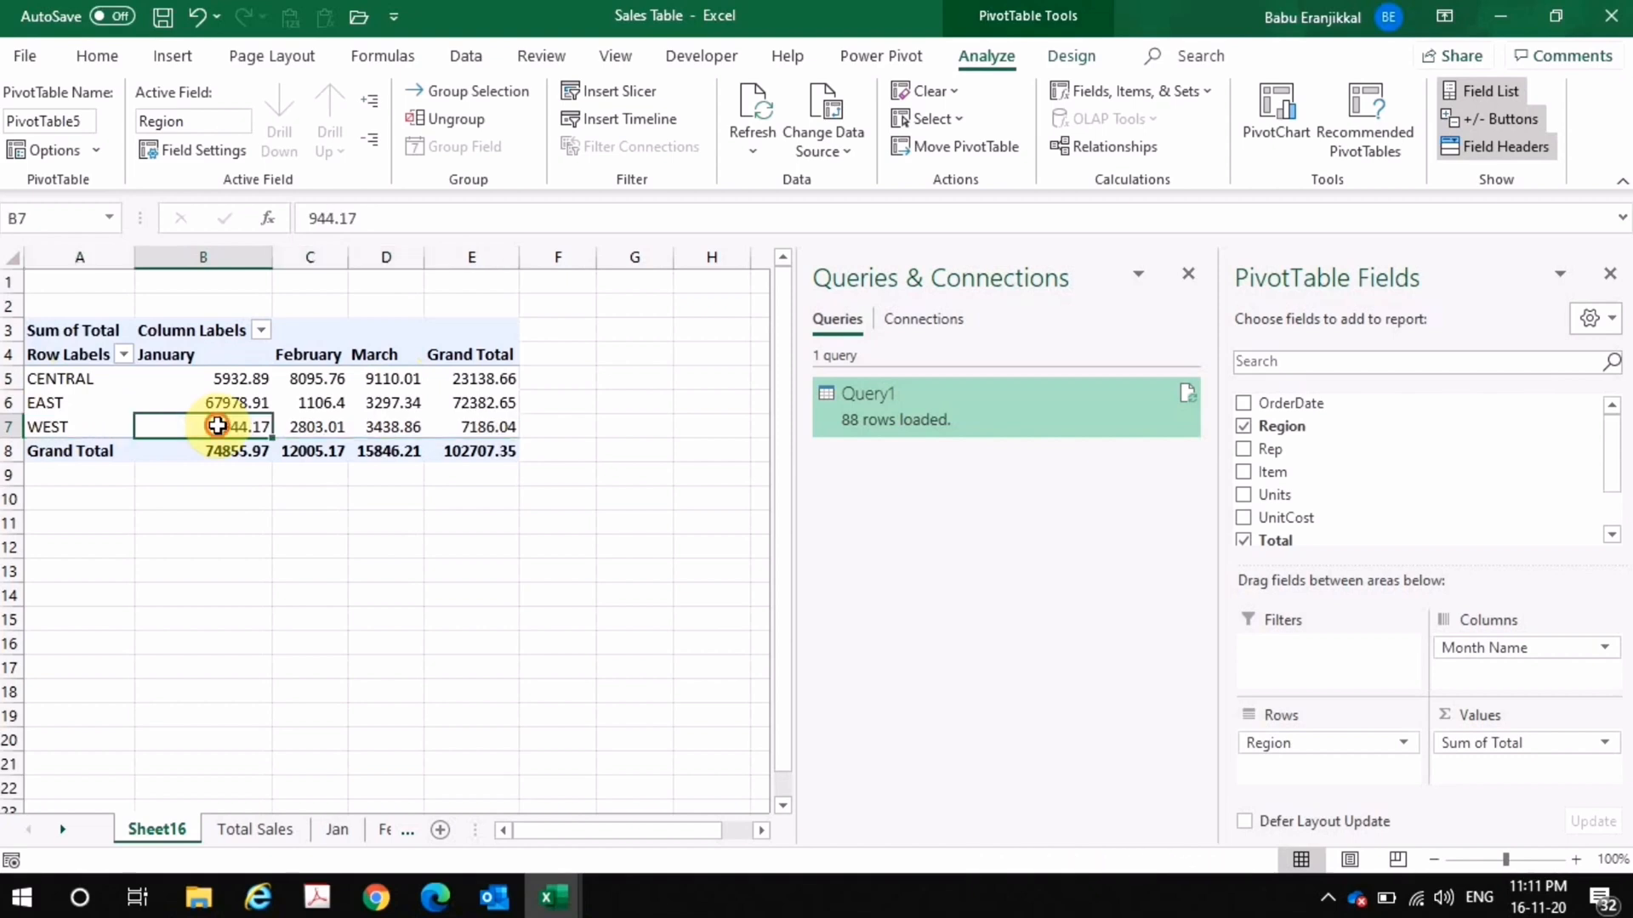
pyautogui.click(320, 426)
pyautogui.click(391, 427)
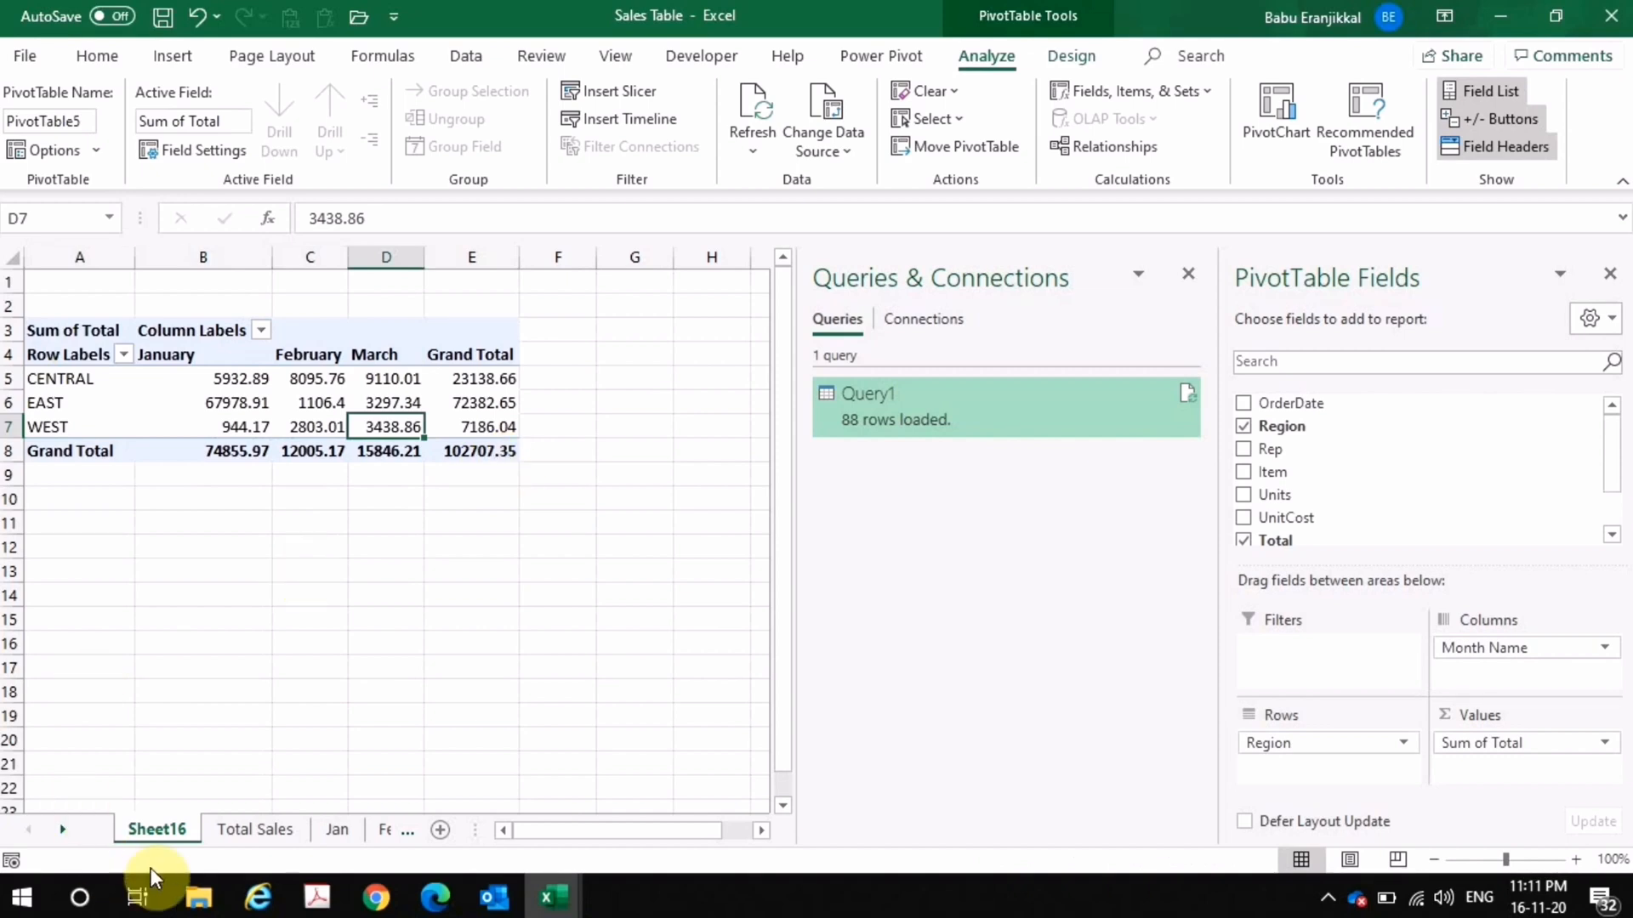
# - Close the PivotTable field list and look over the Mar, PivotTable and Total Sales sheets
pyautogui.click(64, 831)
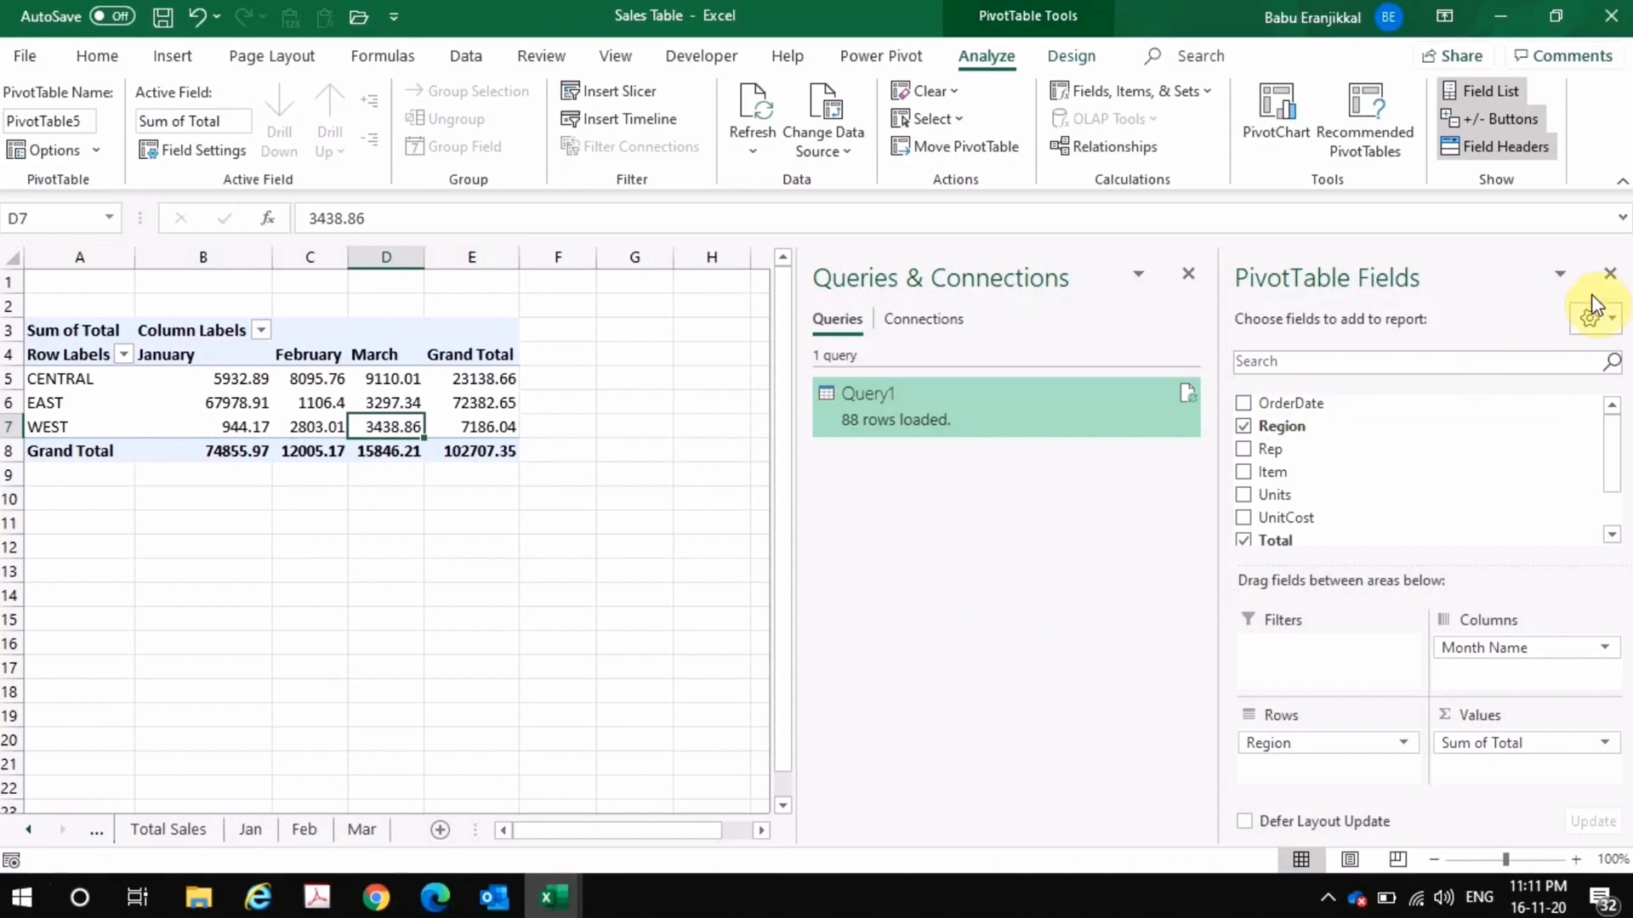
pyautogui.click(1610, 273)
pyautogui.click(359, 829)
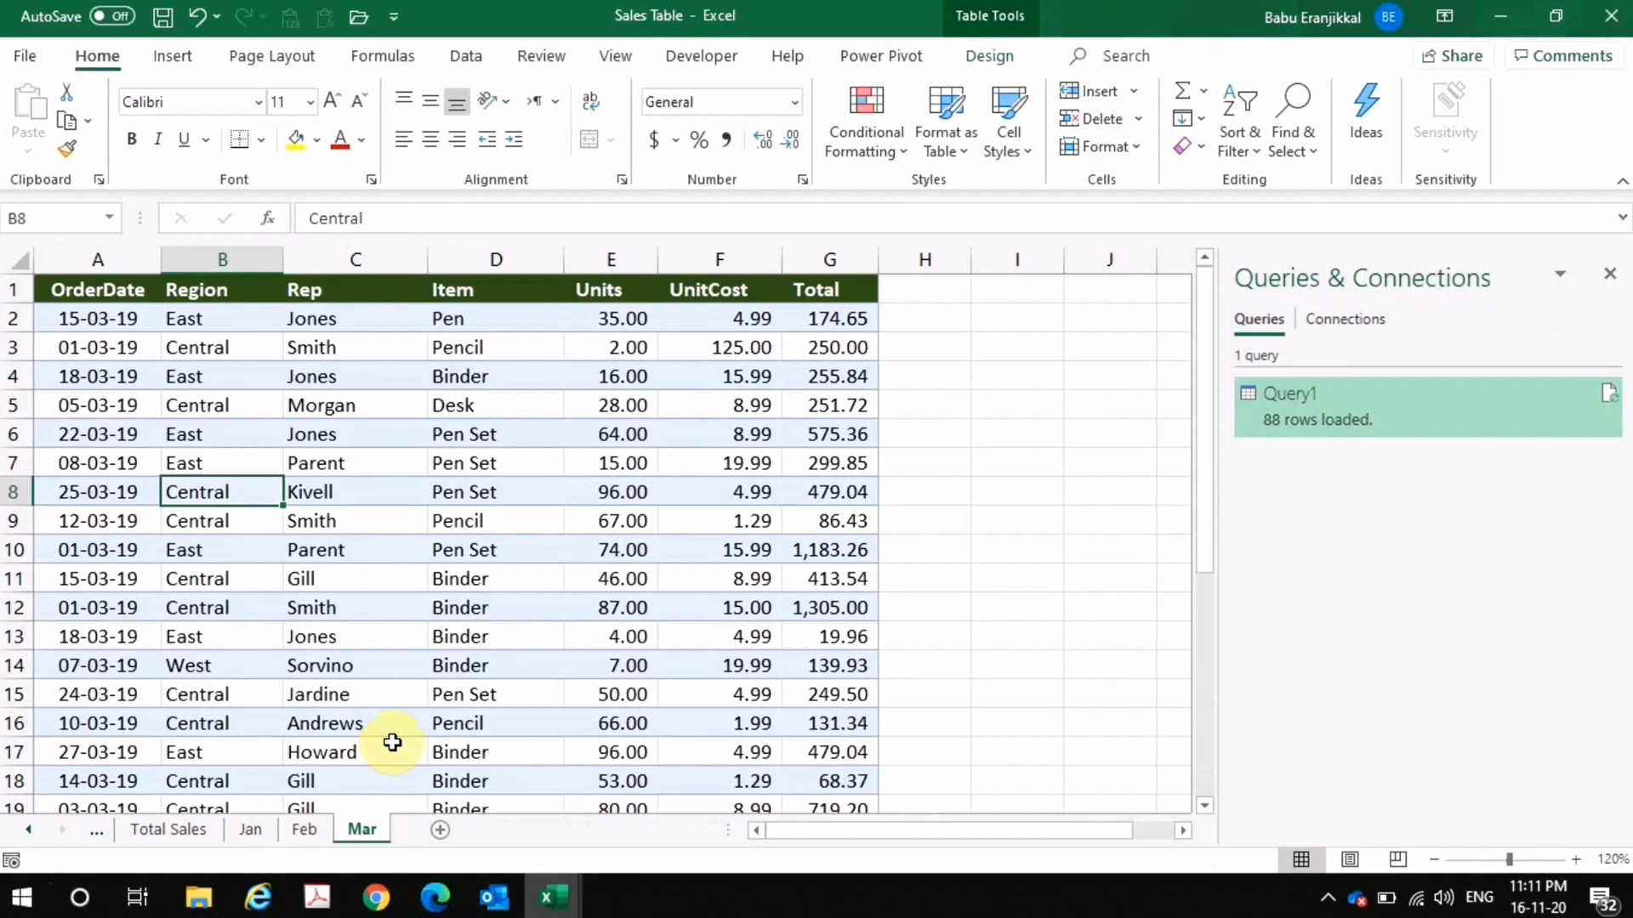
pyautogui.click(24, 830)
pyautogui.click(143, 832)
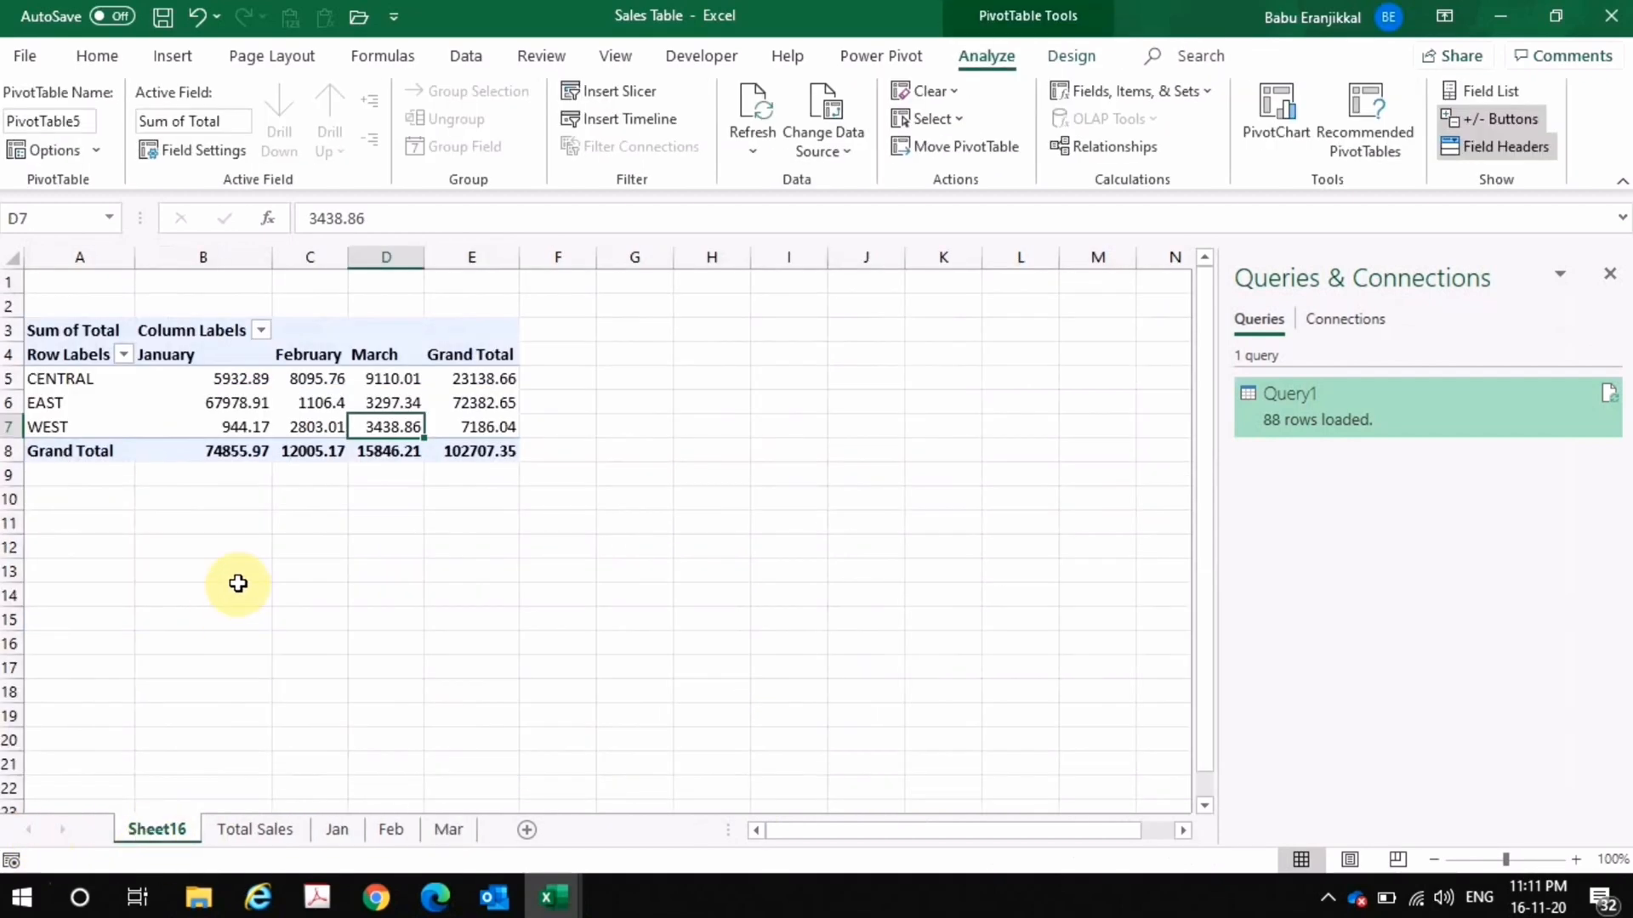
pyautogui.click(264, 828)
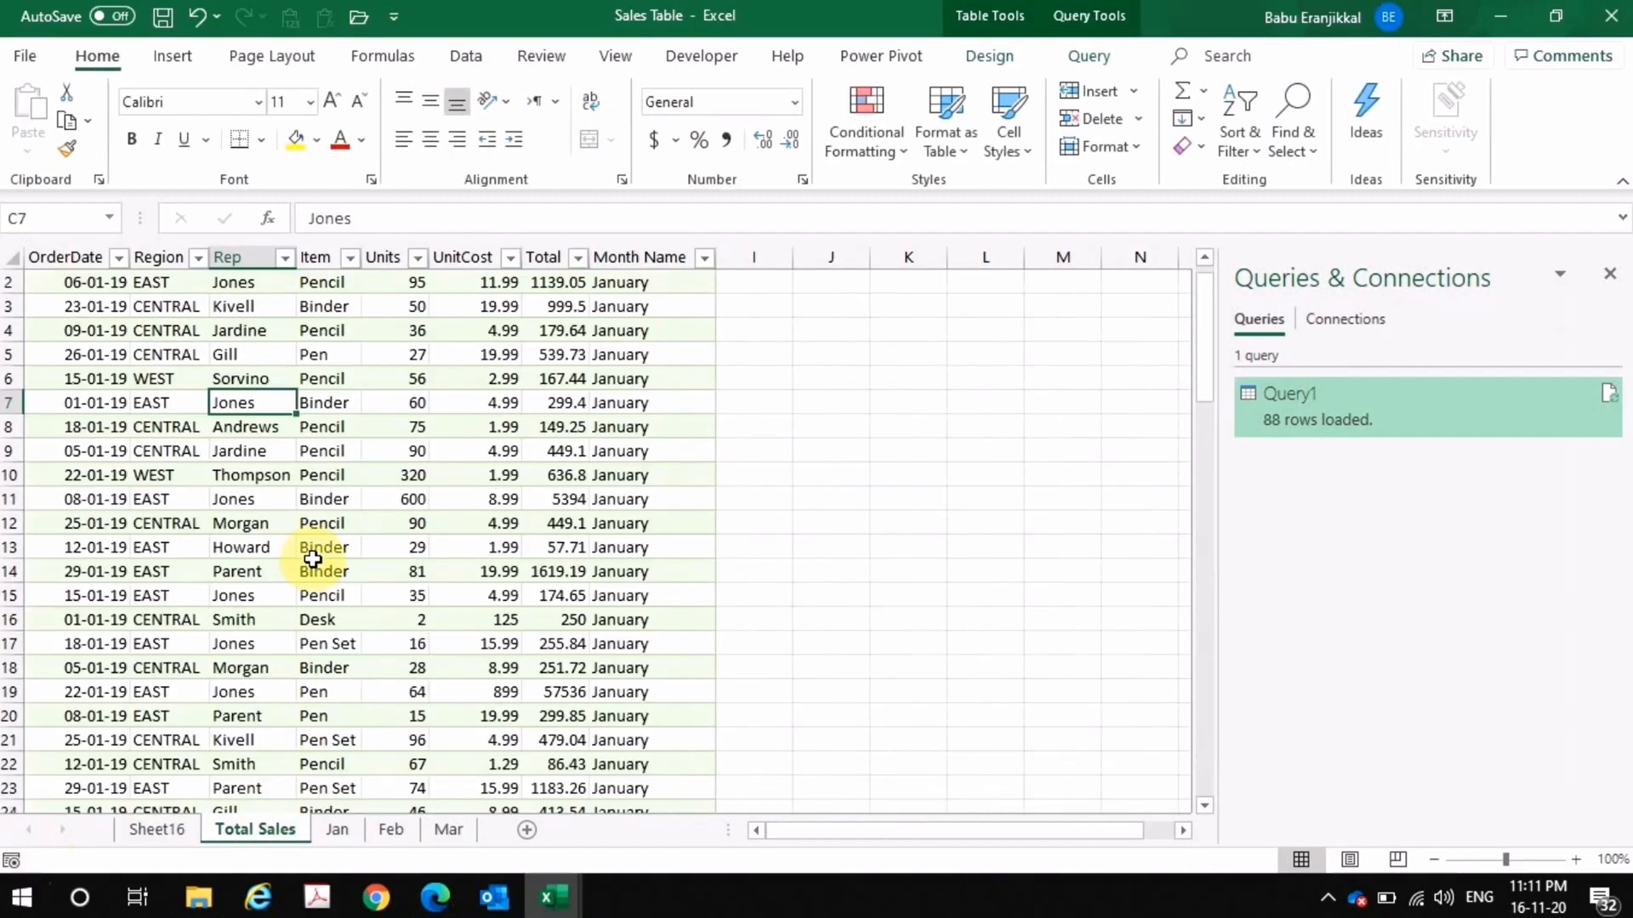
# - Switch to Book2, copy its Apr sheet to the end of Sales Table.xlsx, and save the Sales Table workbook
pyautogui.click(549, 895)
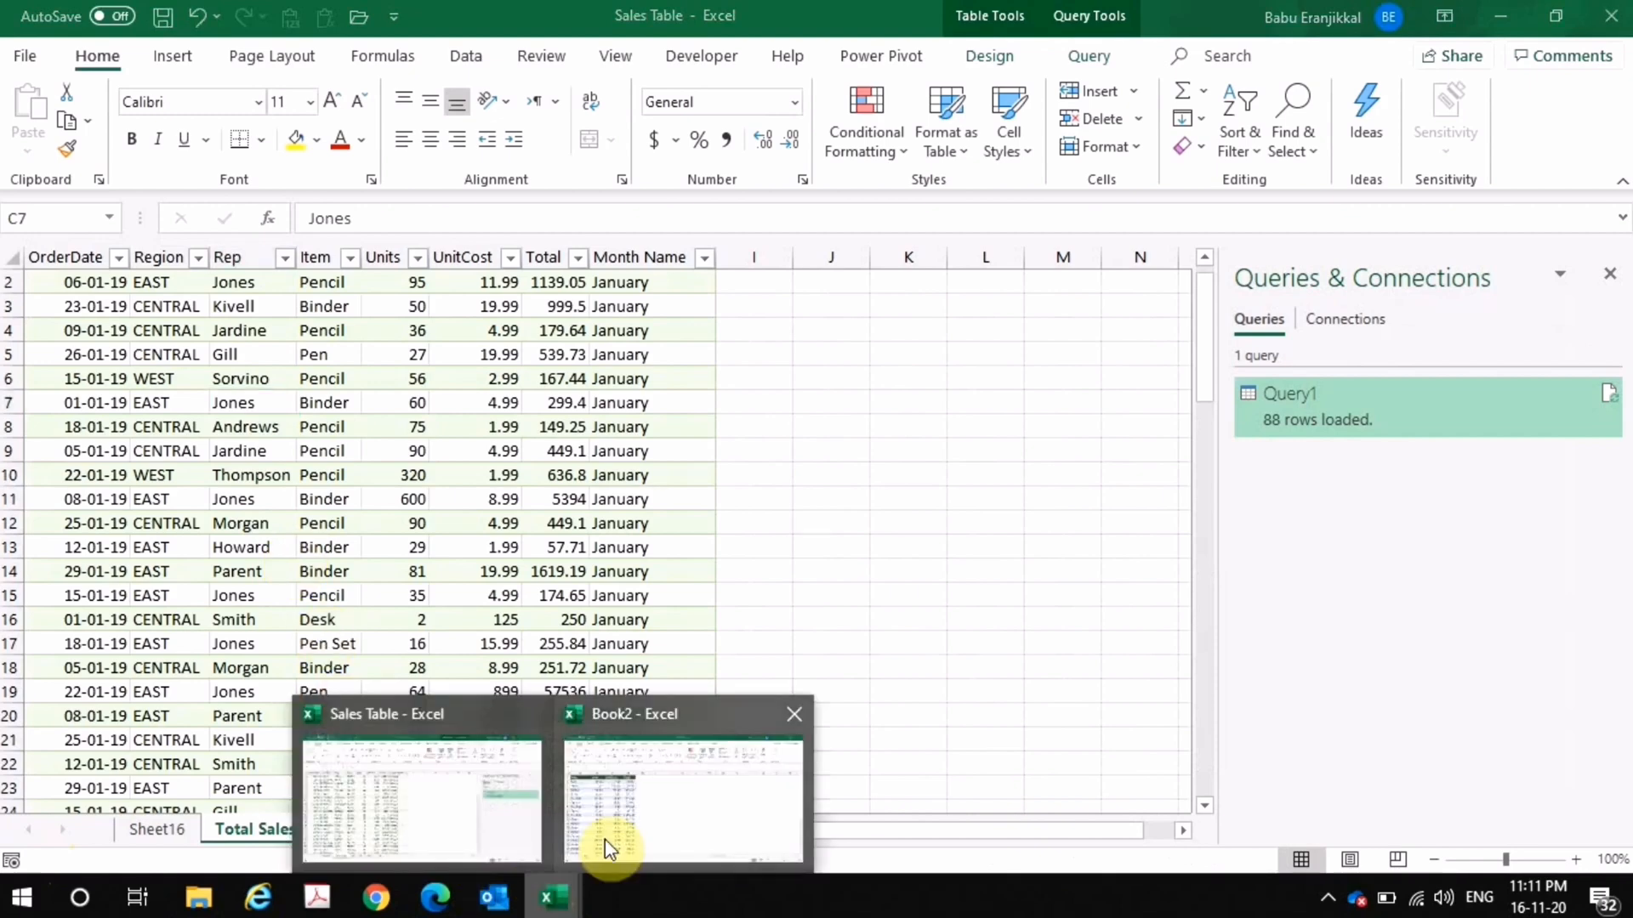
pyautogui.click(642, 822)
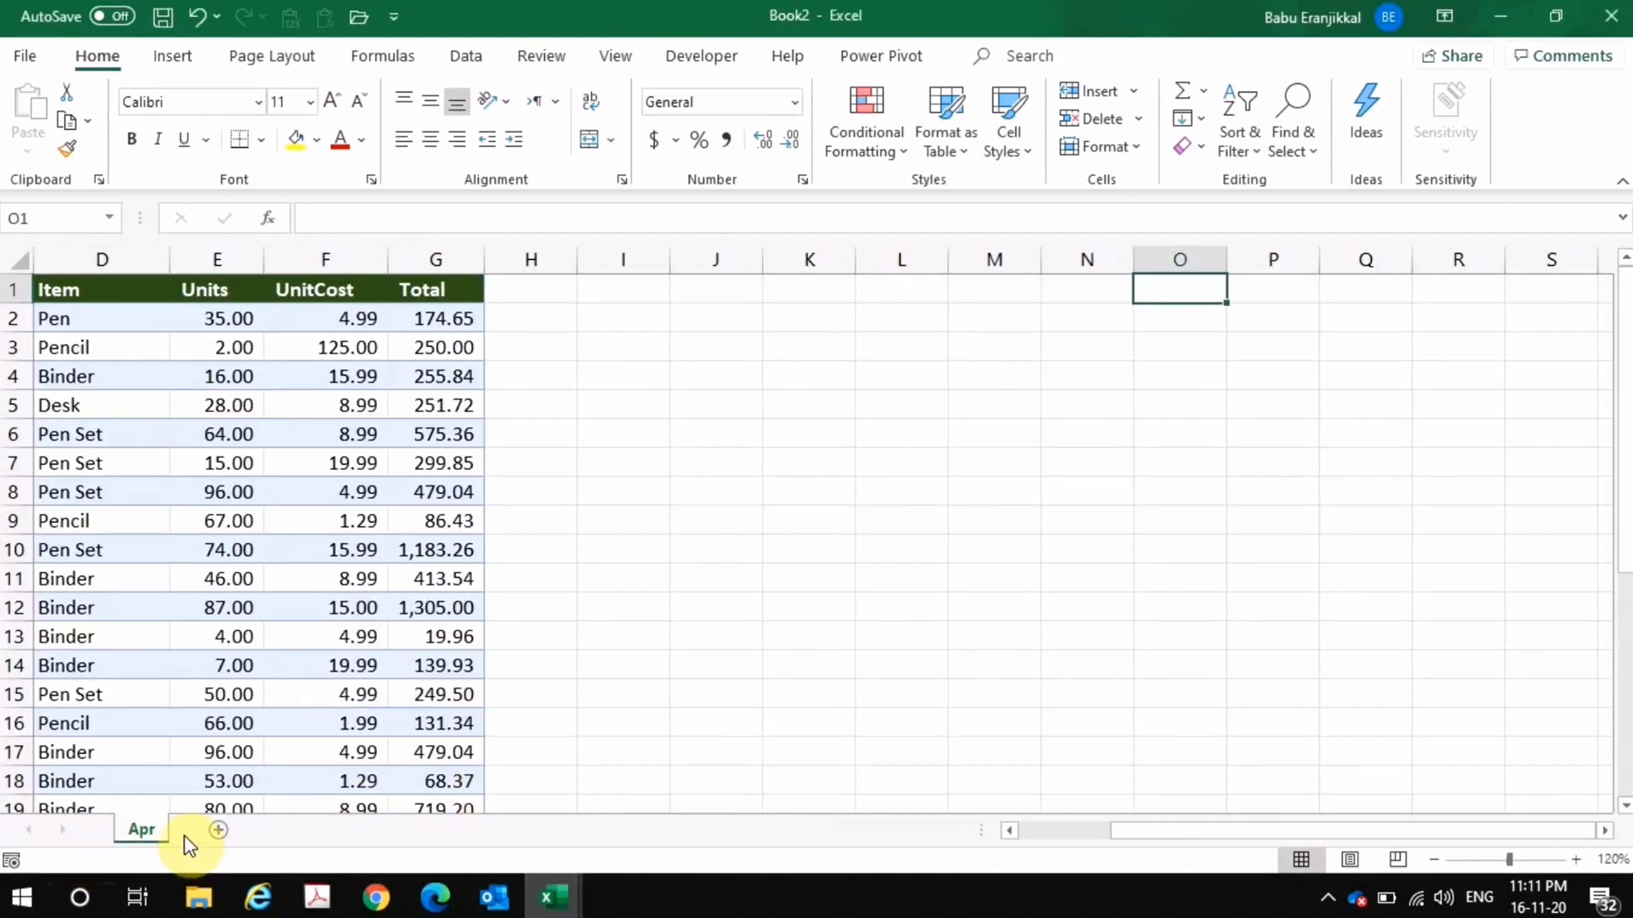
pyautogui.rightClick(143, 831)
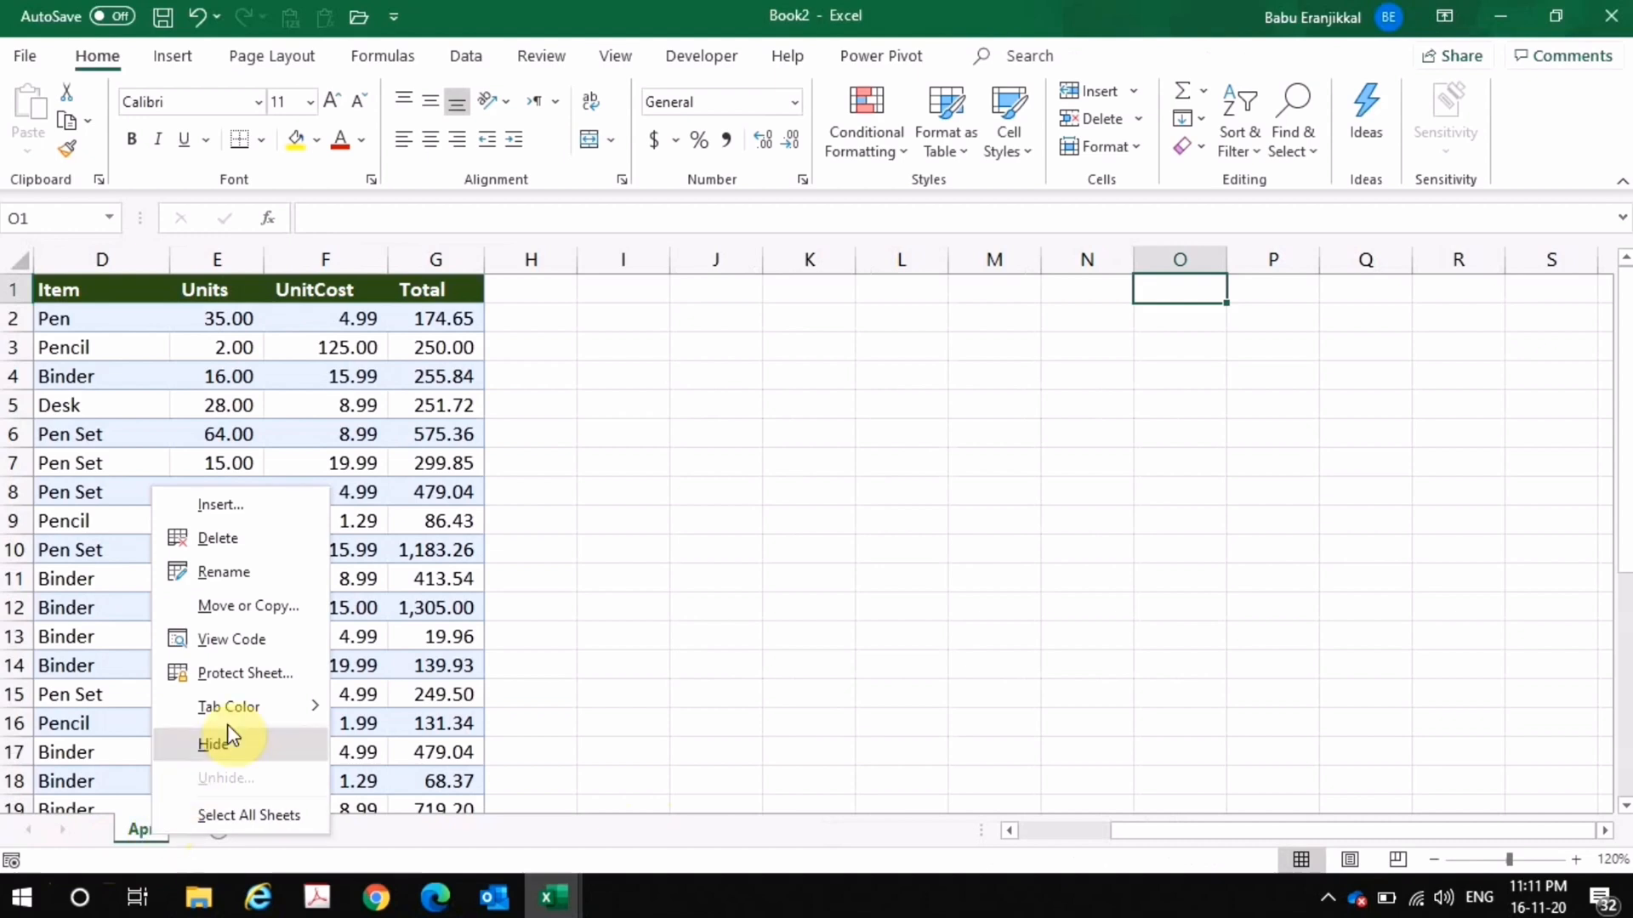
pyautogui.click(280, 616)
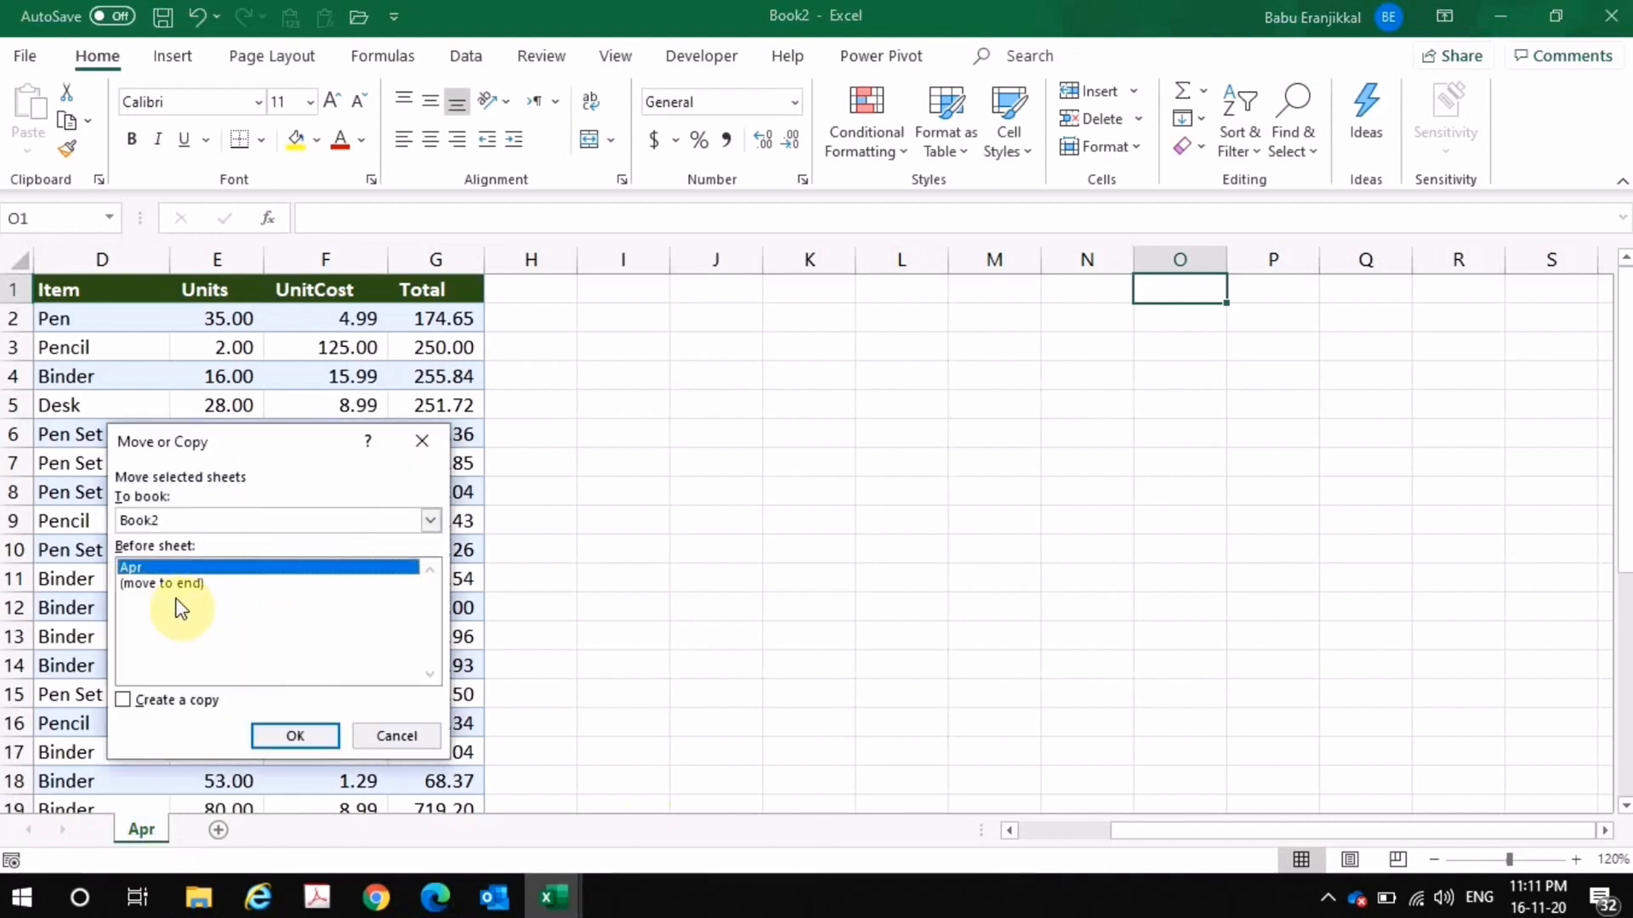
pyautogui.click(122, 703)
pyautogui.click(156, 520)
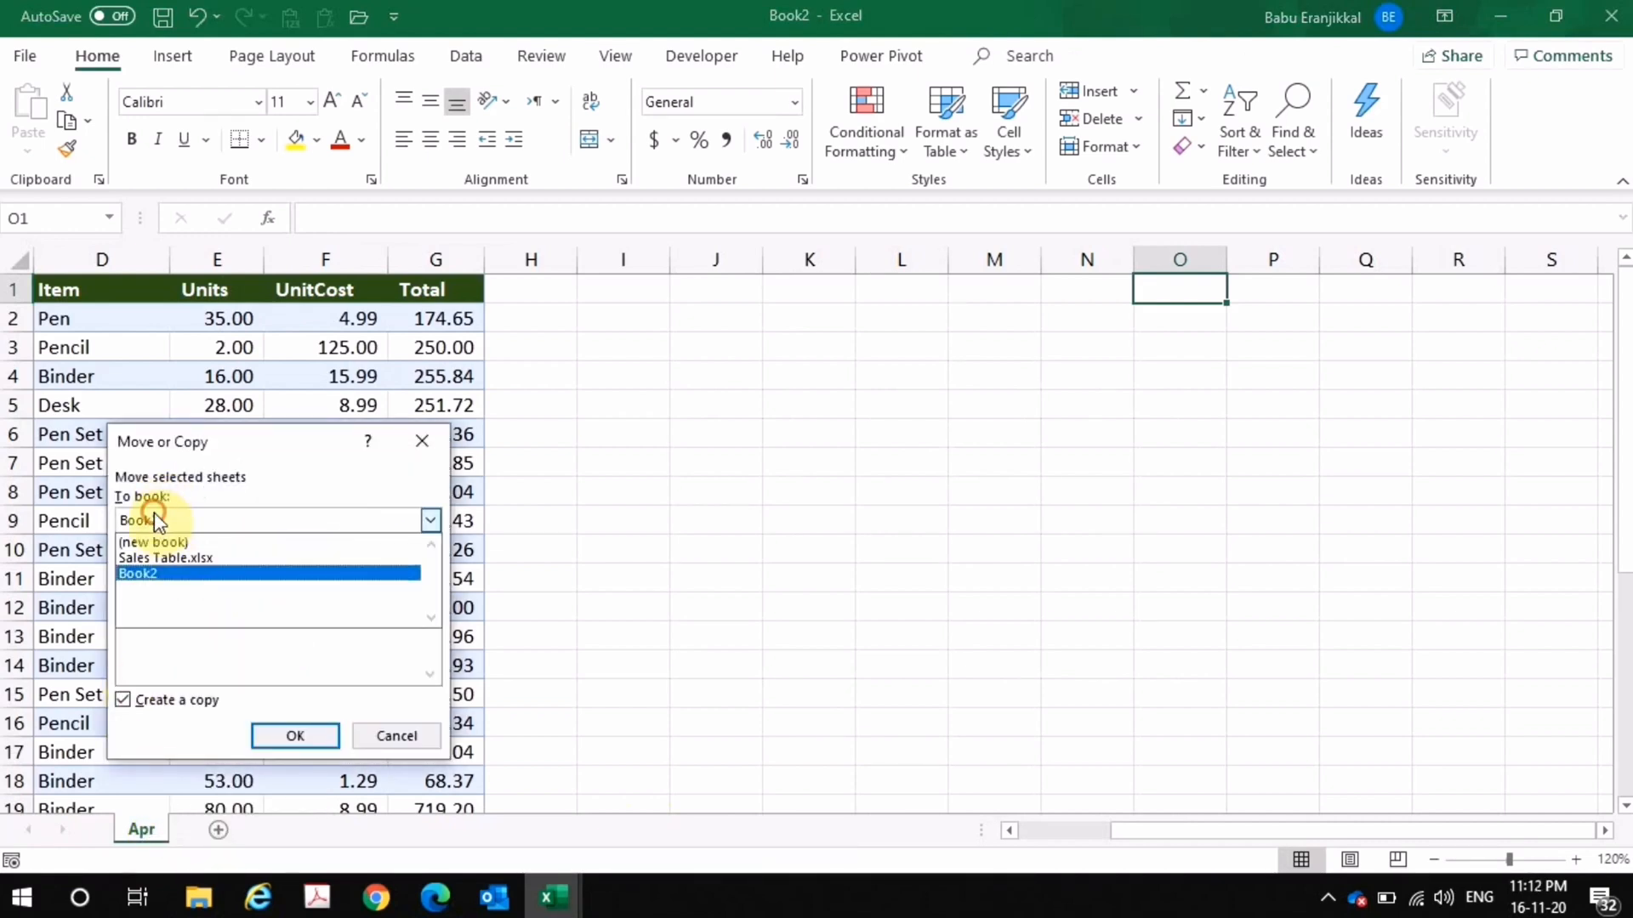
pyautogui.click(157, 558)
pyautogui.click(131, 646)
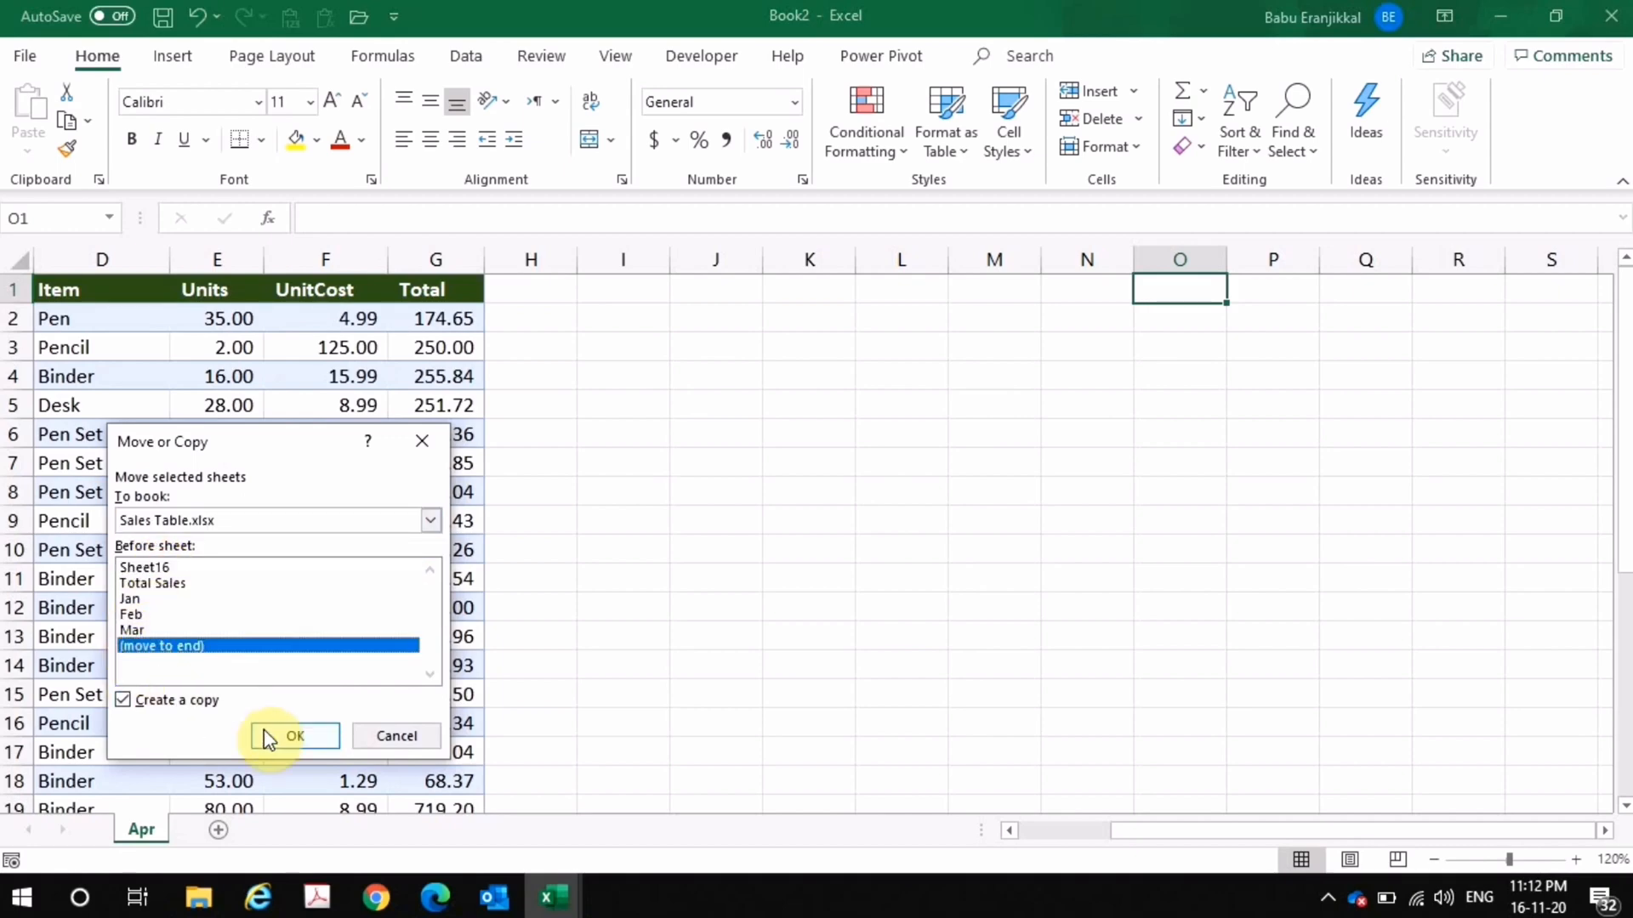
pyautogui.click(268, 733)
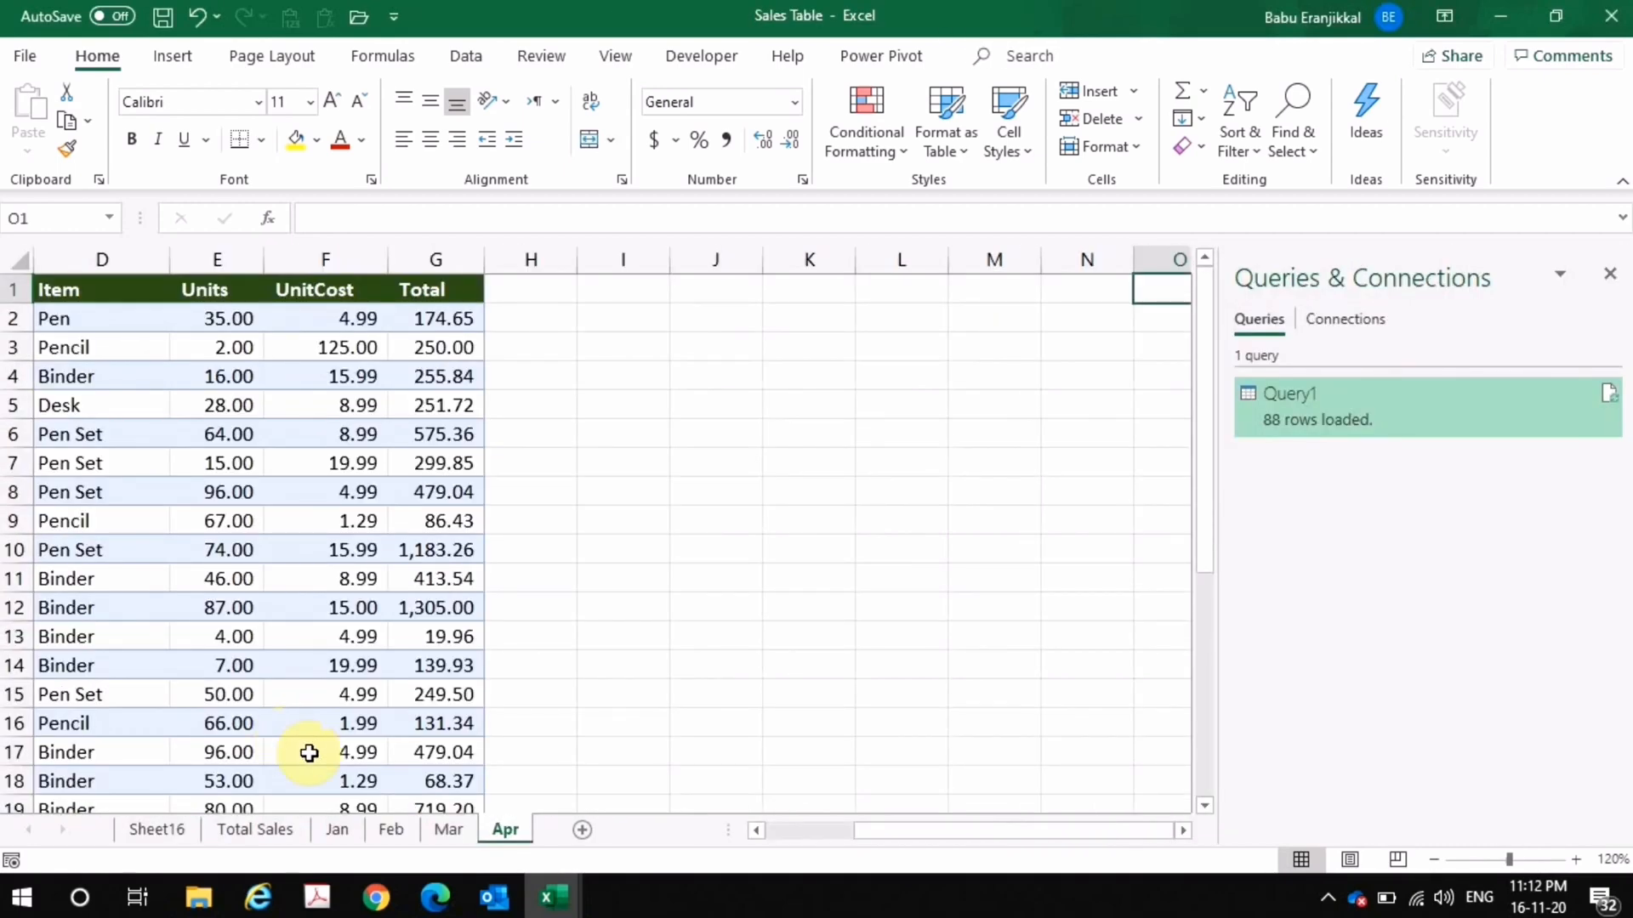
pyautogui.click(163, 16)
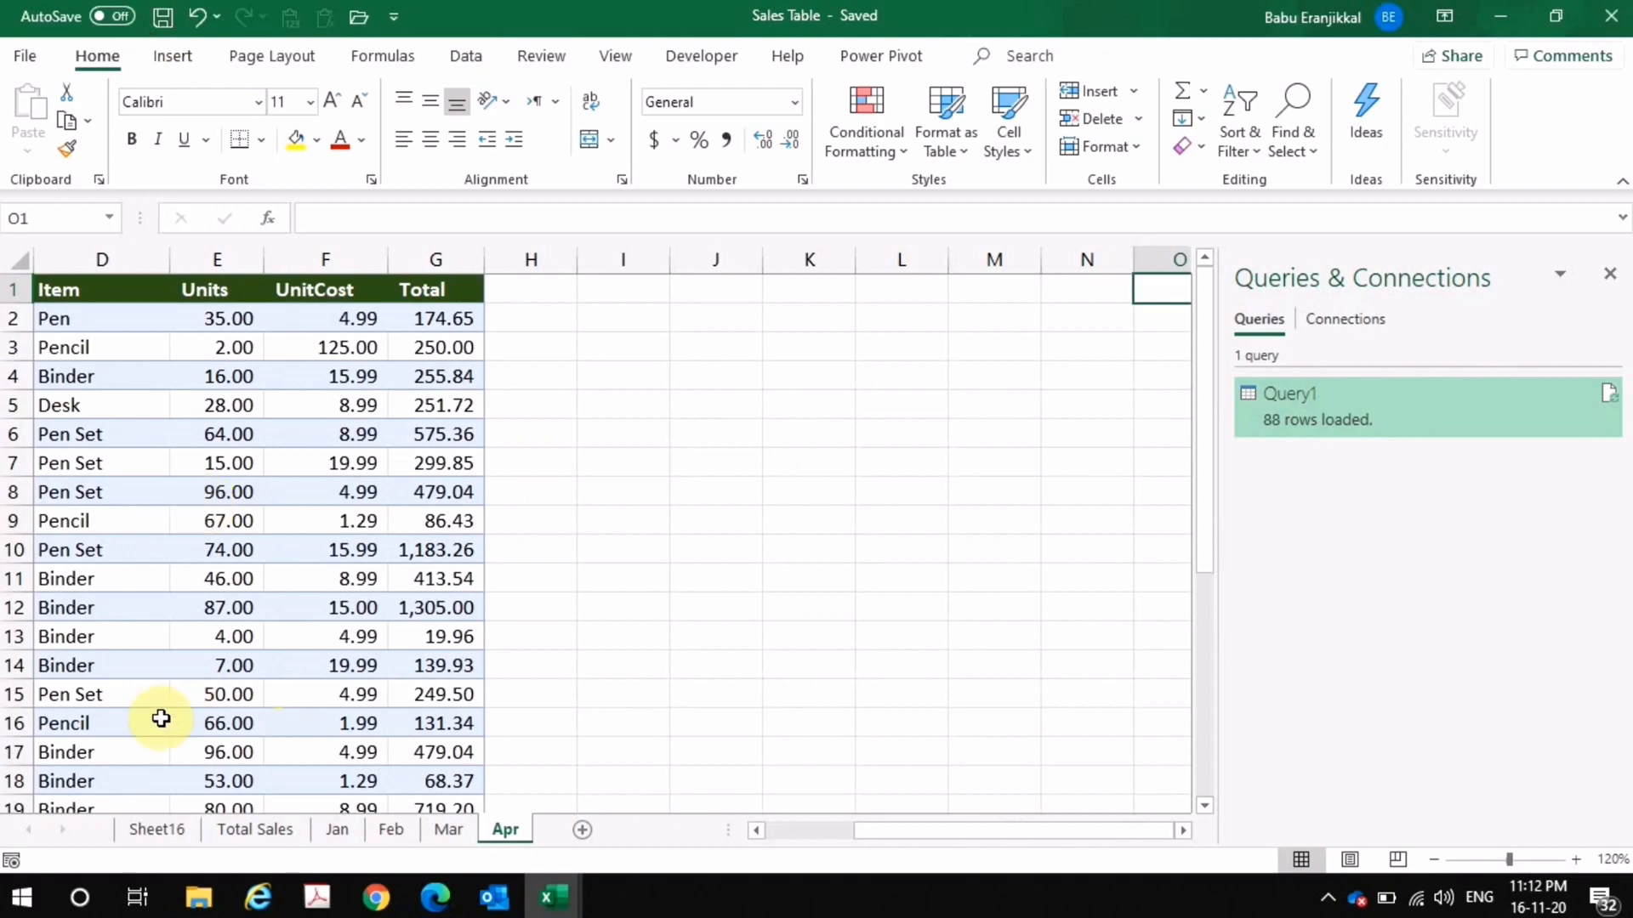
# - Refresh the PivotTable on Sheet16
pyautogui.click(170, 832)
pyautogui.rightClick(282, 405)
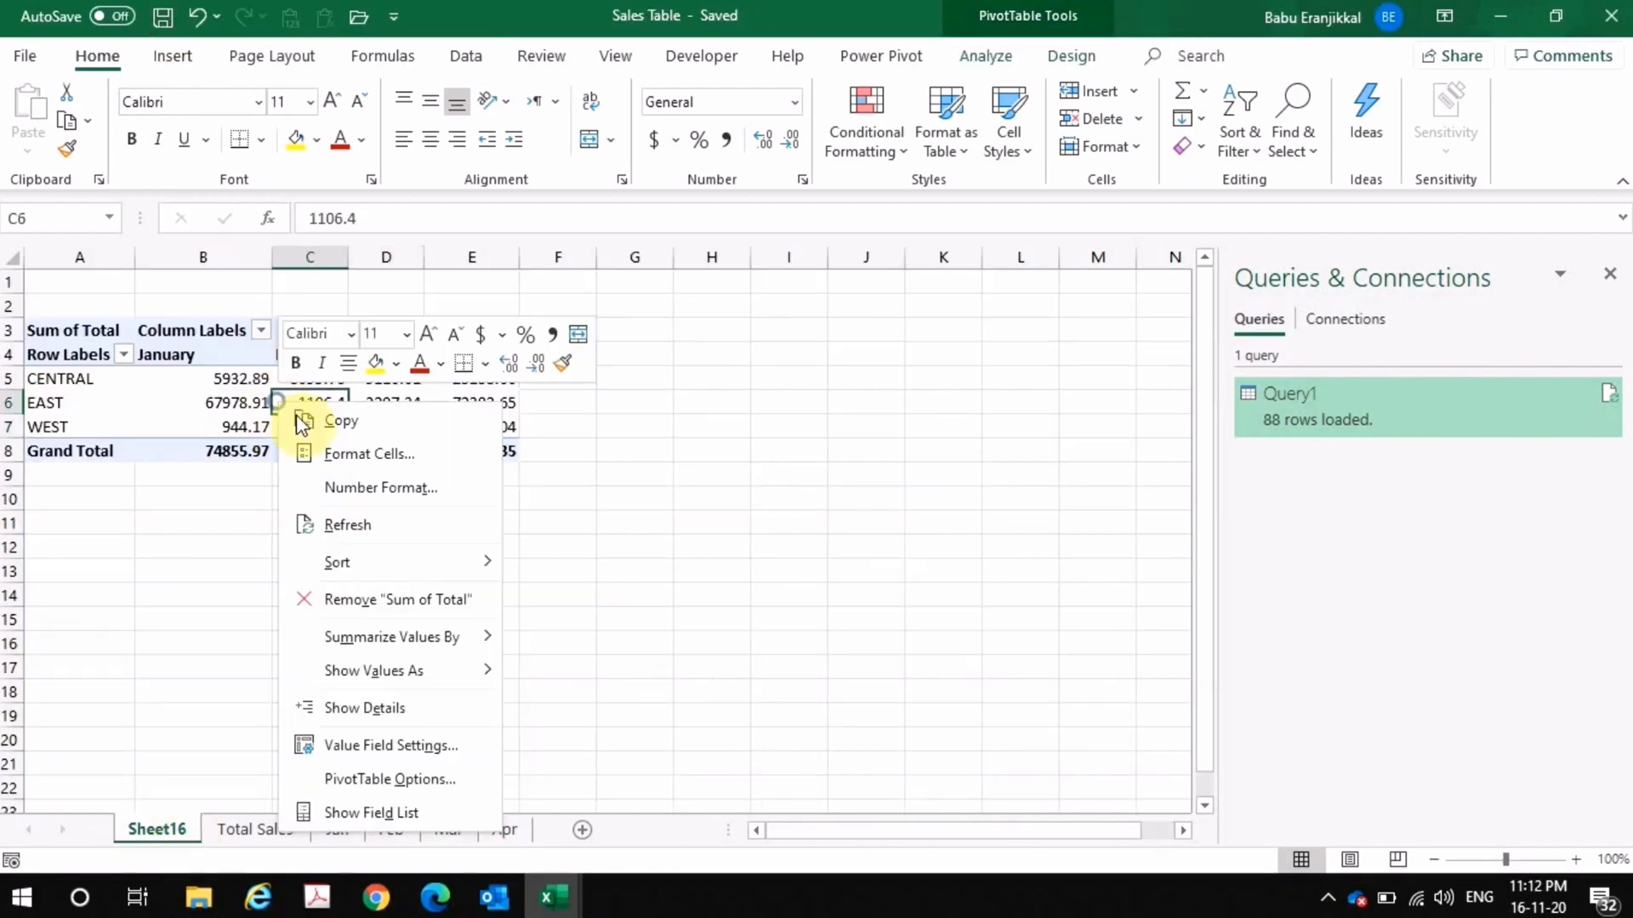
pyautogui.click(349, 521)
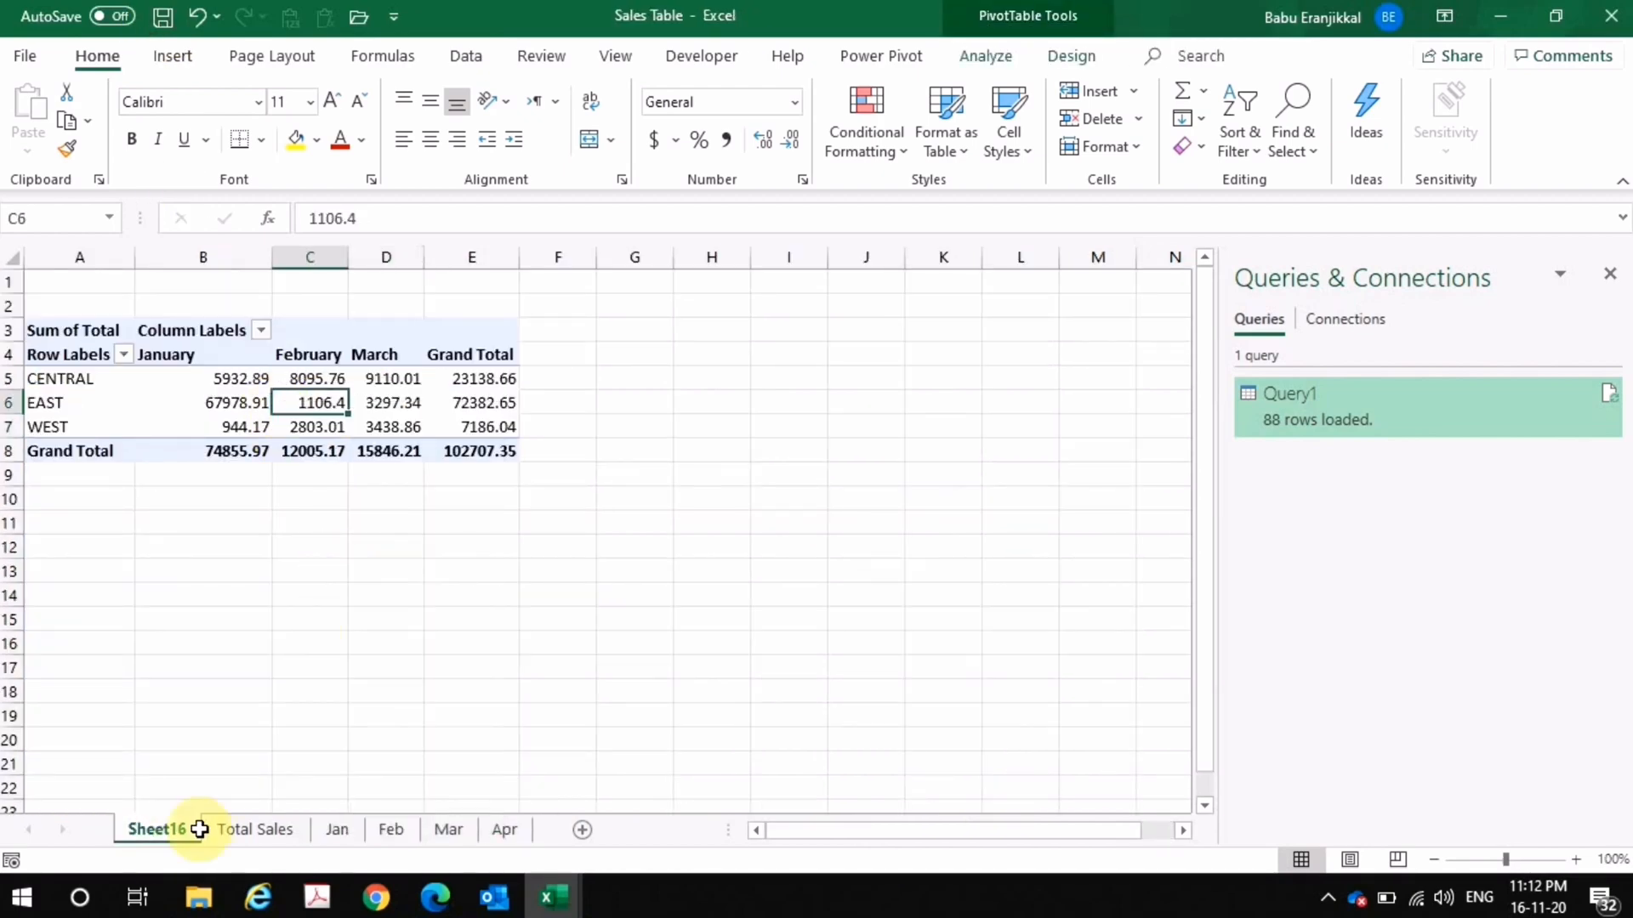
# - Refresh the query table on the Total Sales sheet and return to the PivotTable on Sheet16
pyautogui.click(229, 832)
pyautogui.rightClick(204, 522)
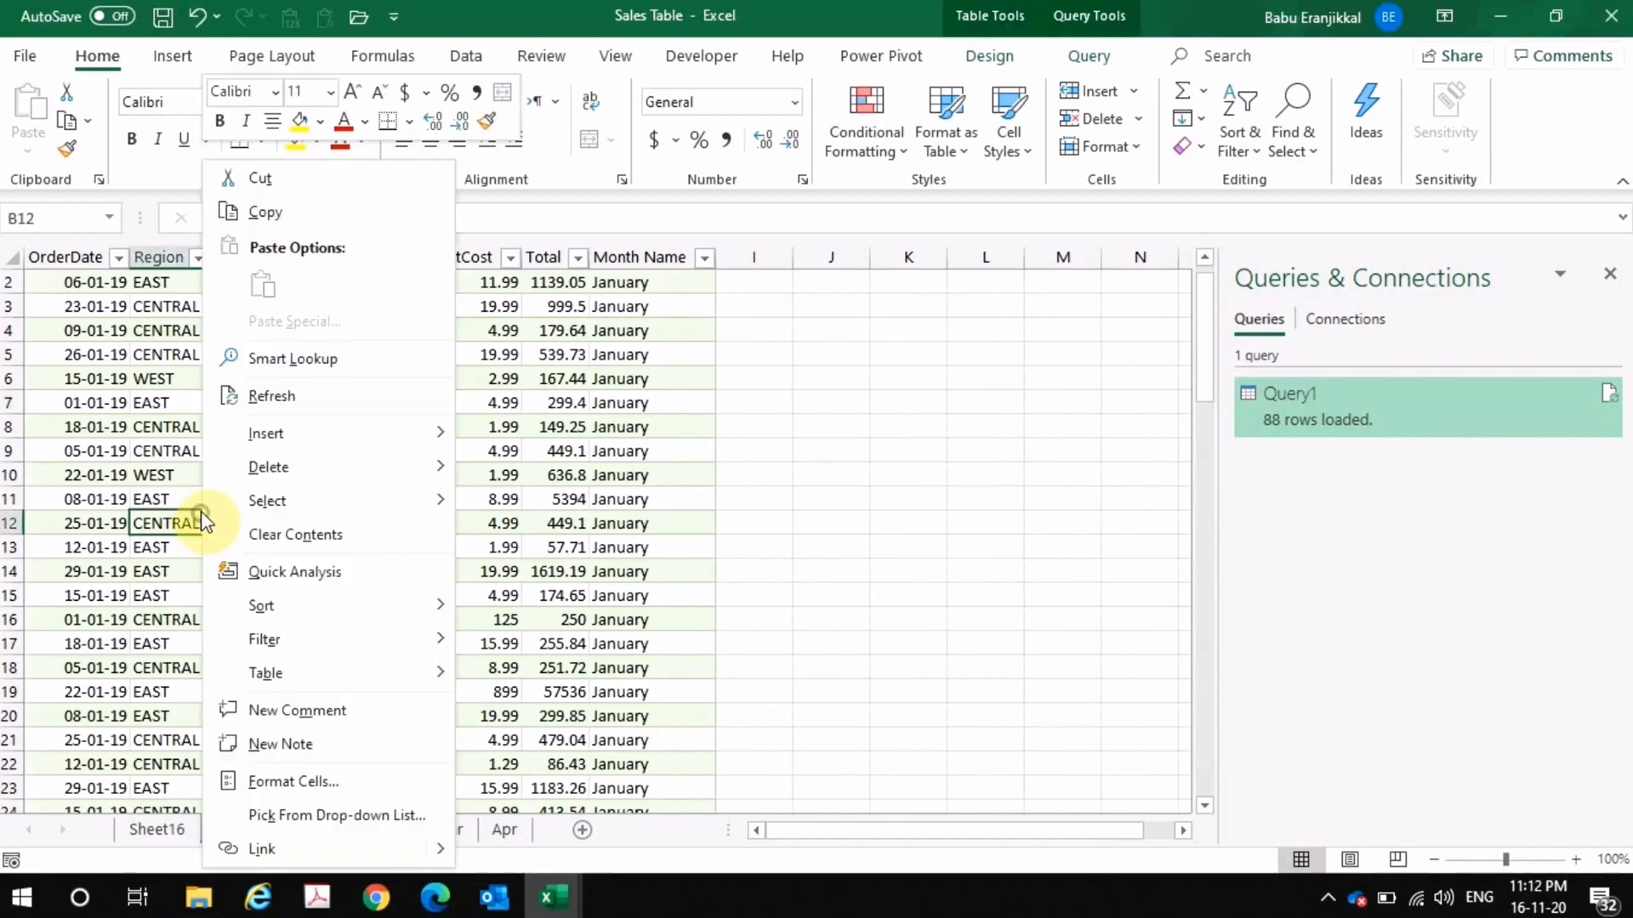
pyautogui.click(274, 409)
pyautogui.click(159, 830)
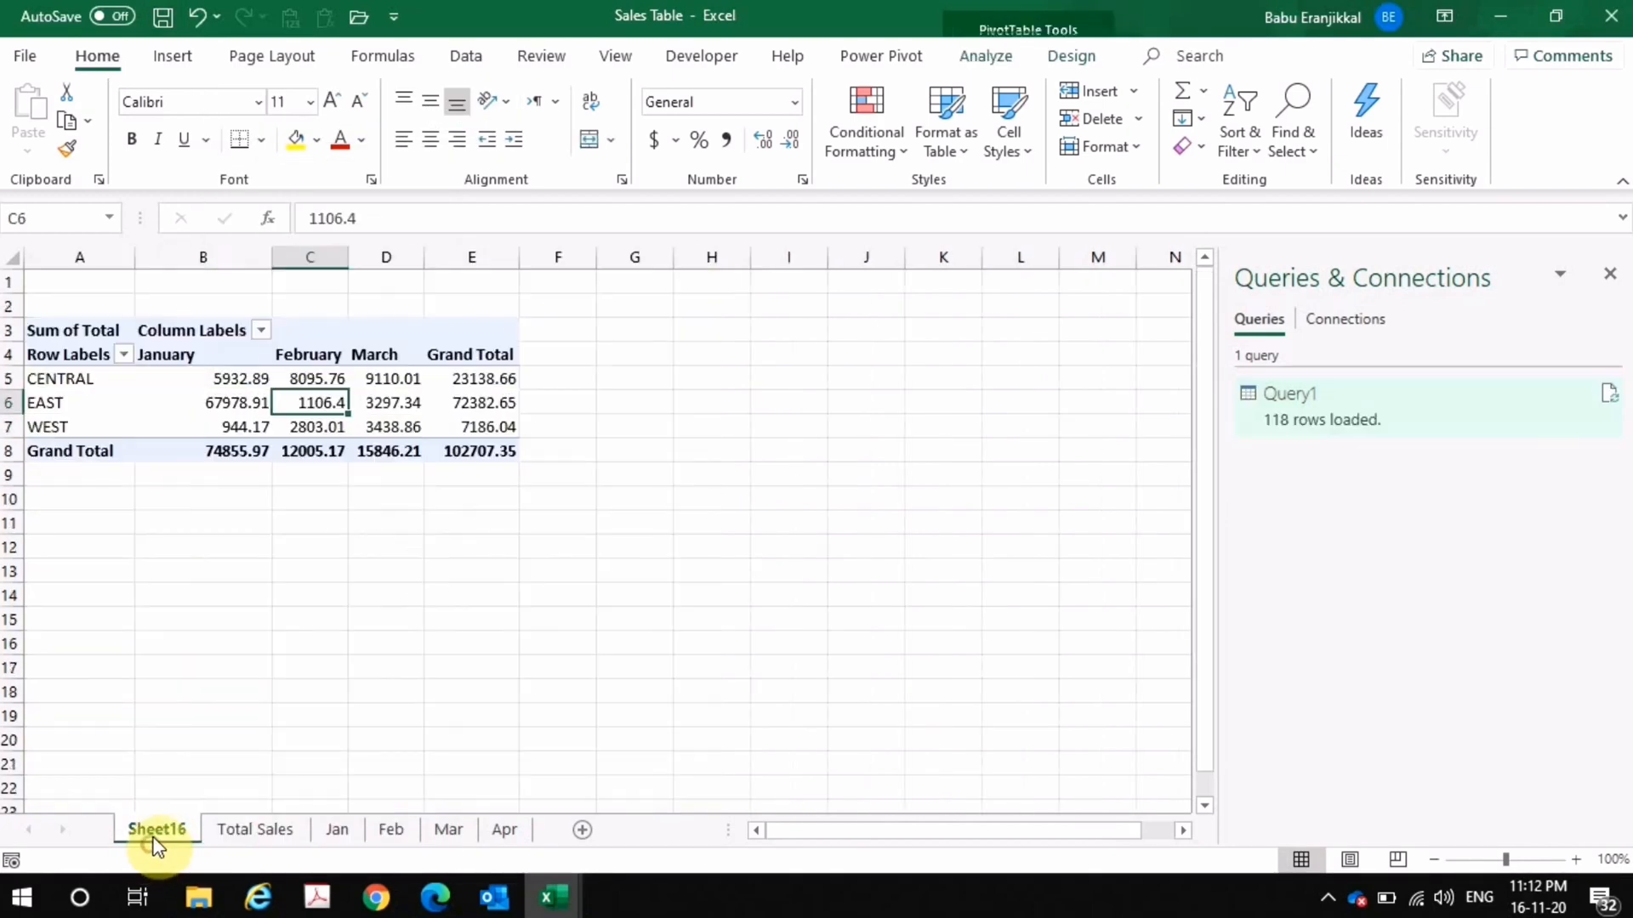
# - Refresh the PivotTable on Sheet16 and apply Comma Style to columns B through E, covering the January to April values
pyautogui.rightClick(211, 423)
pyautogui.click(290, 527)
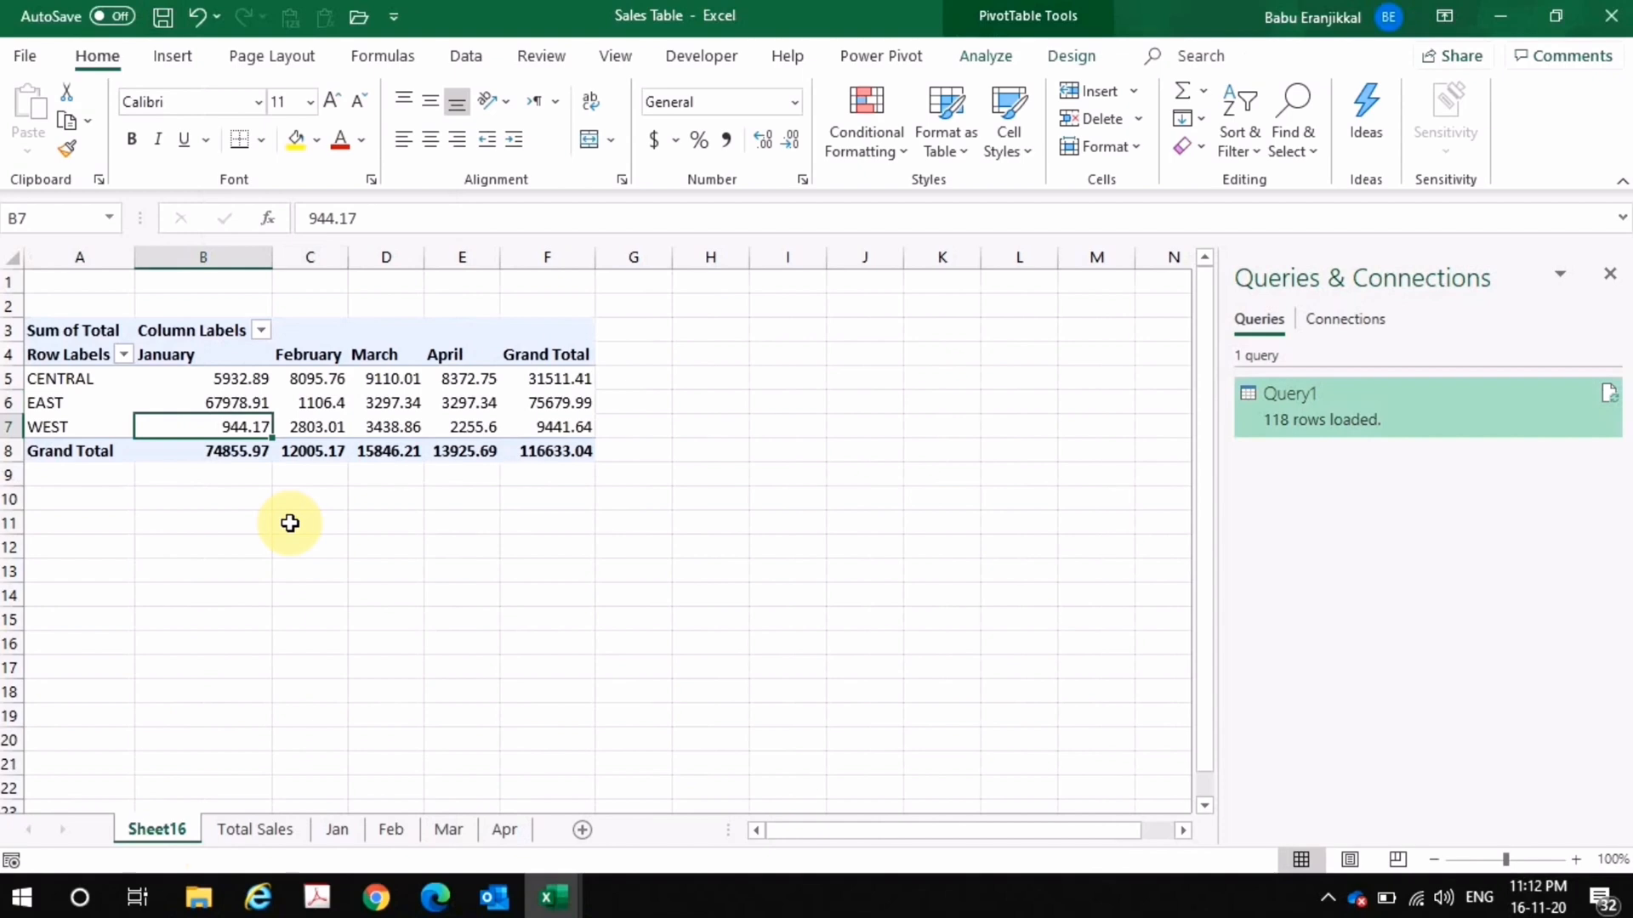
pyautogui.click(461, 257)
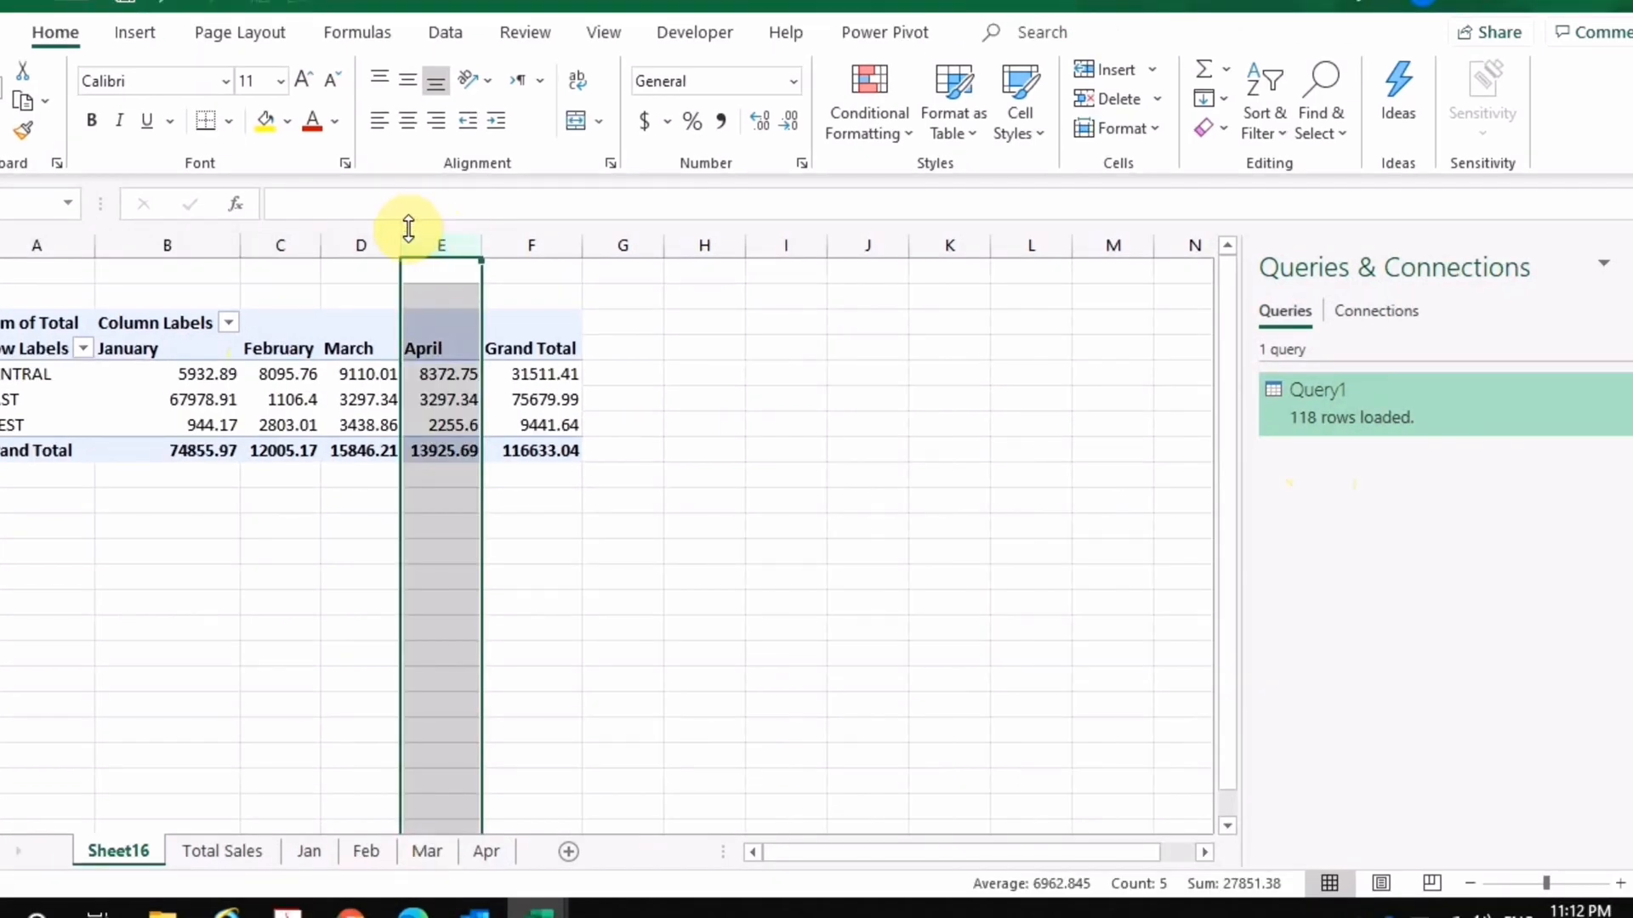
pyautogui.moveTo(147, 241); pyautogui.dragTo(466, 284)
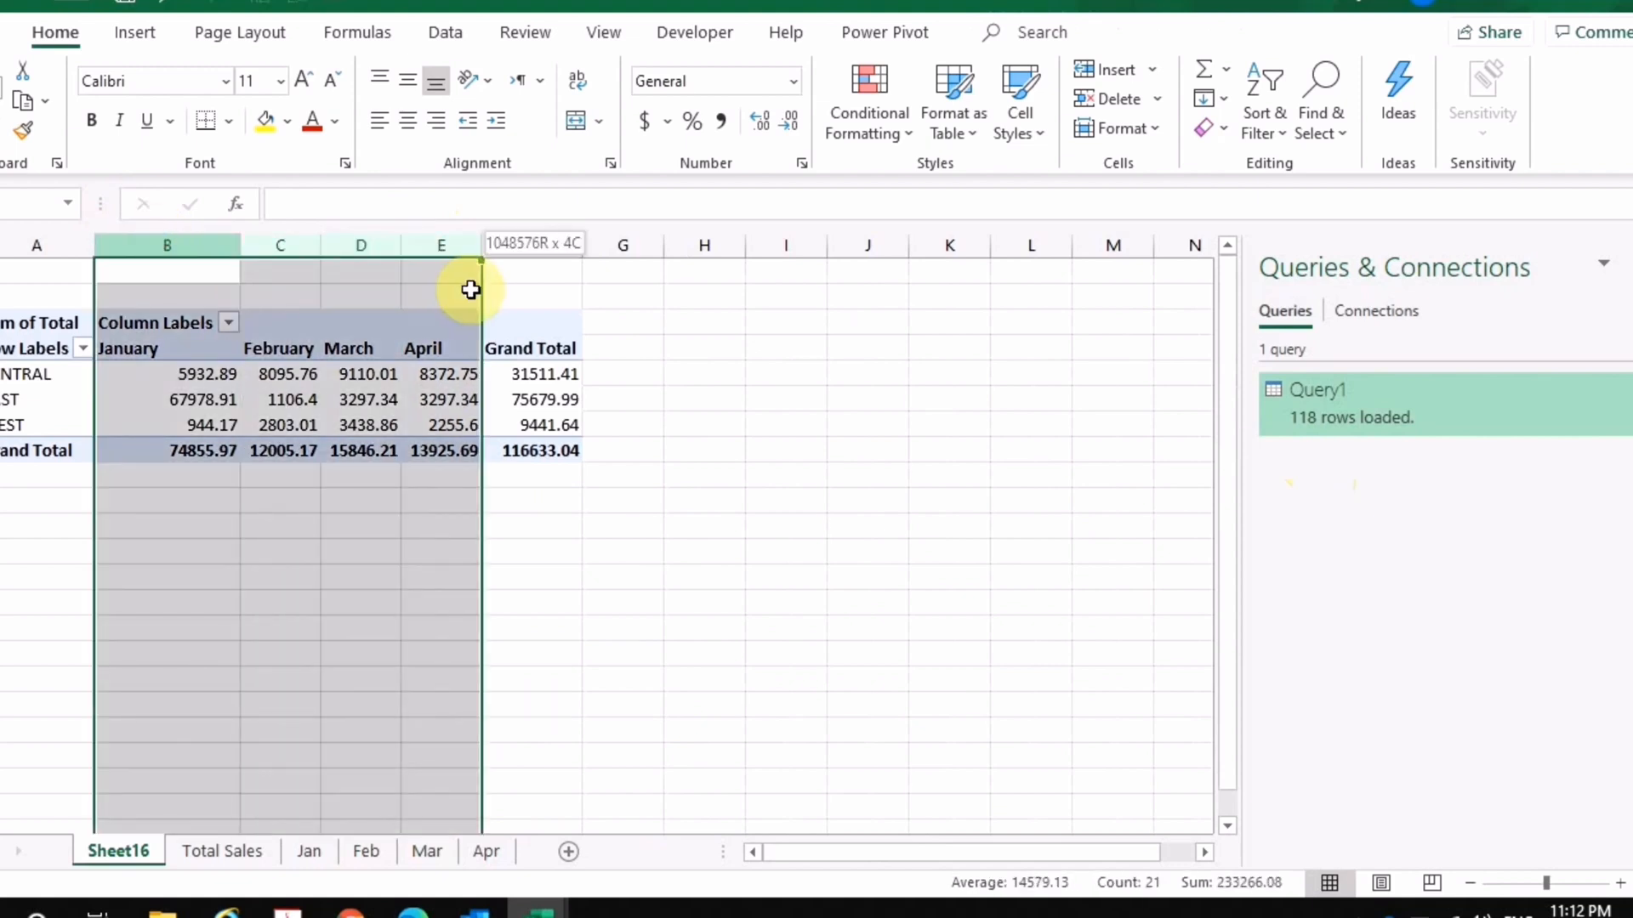
pyautogui.click(720, 123)
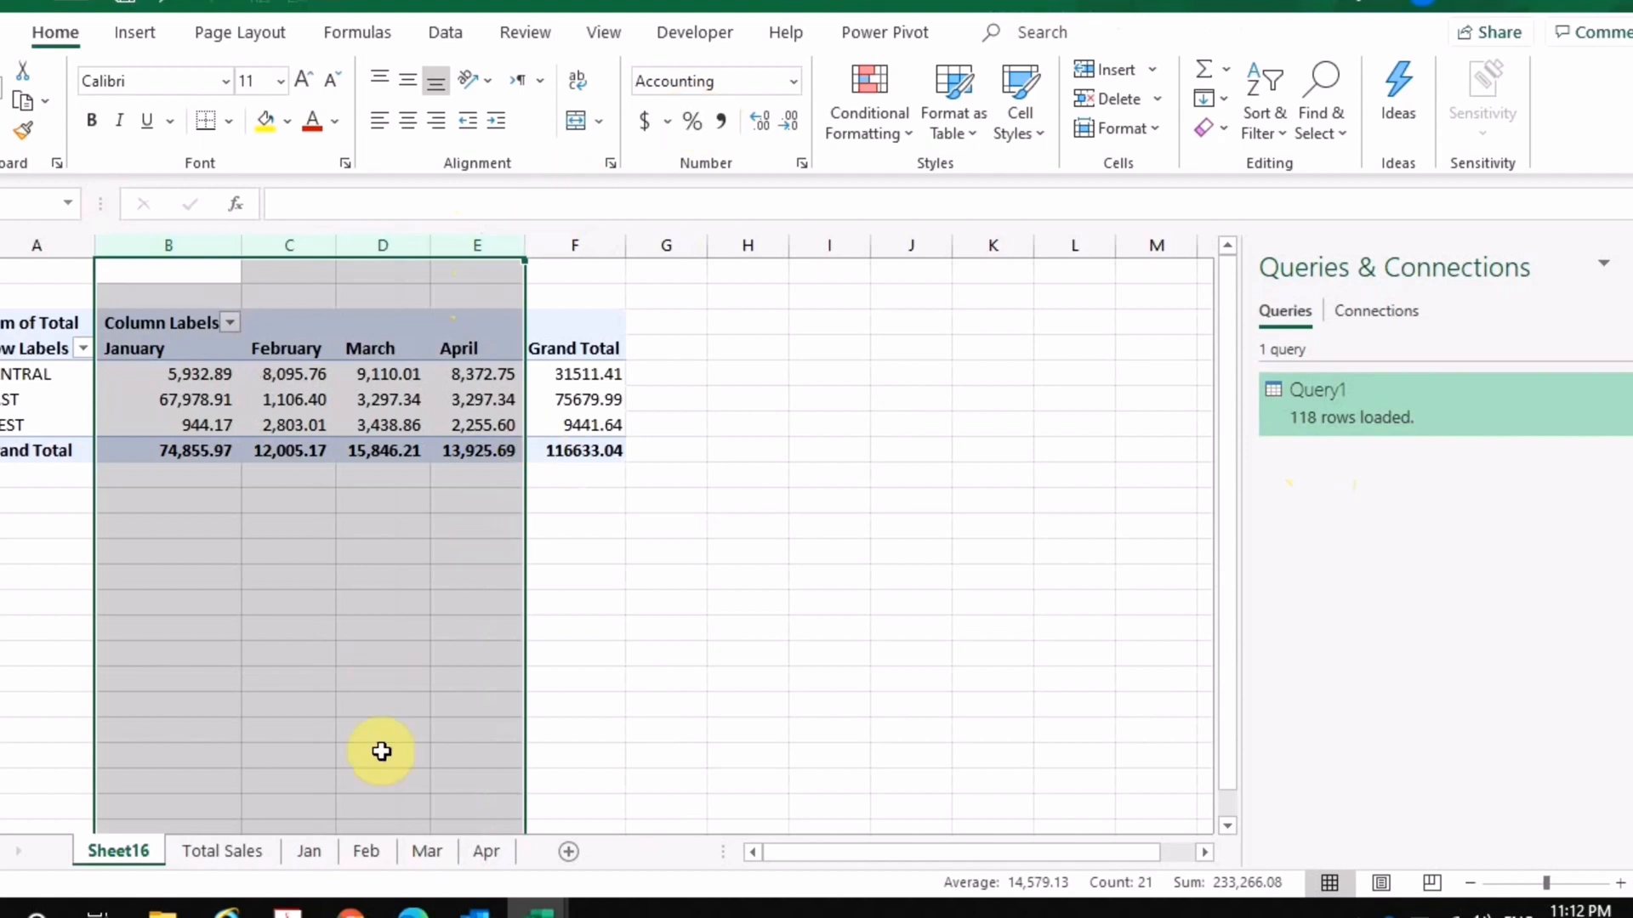
# - Look over the Jan and Total Sales sheets, ending on the PivotTable on Sheet16
pyautogui.click(313, 849)
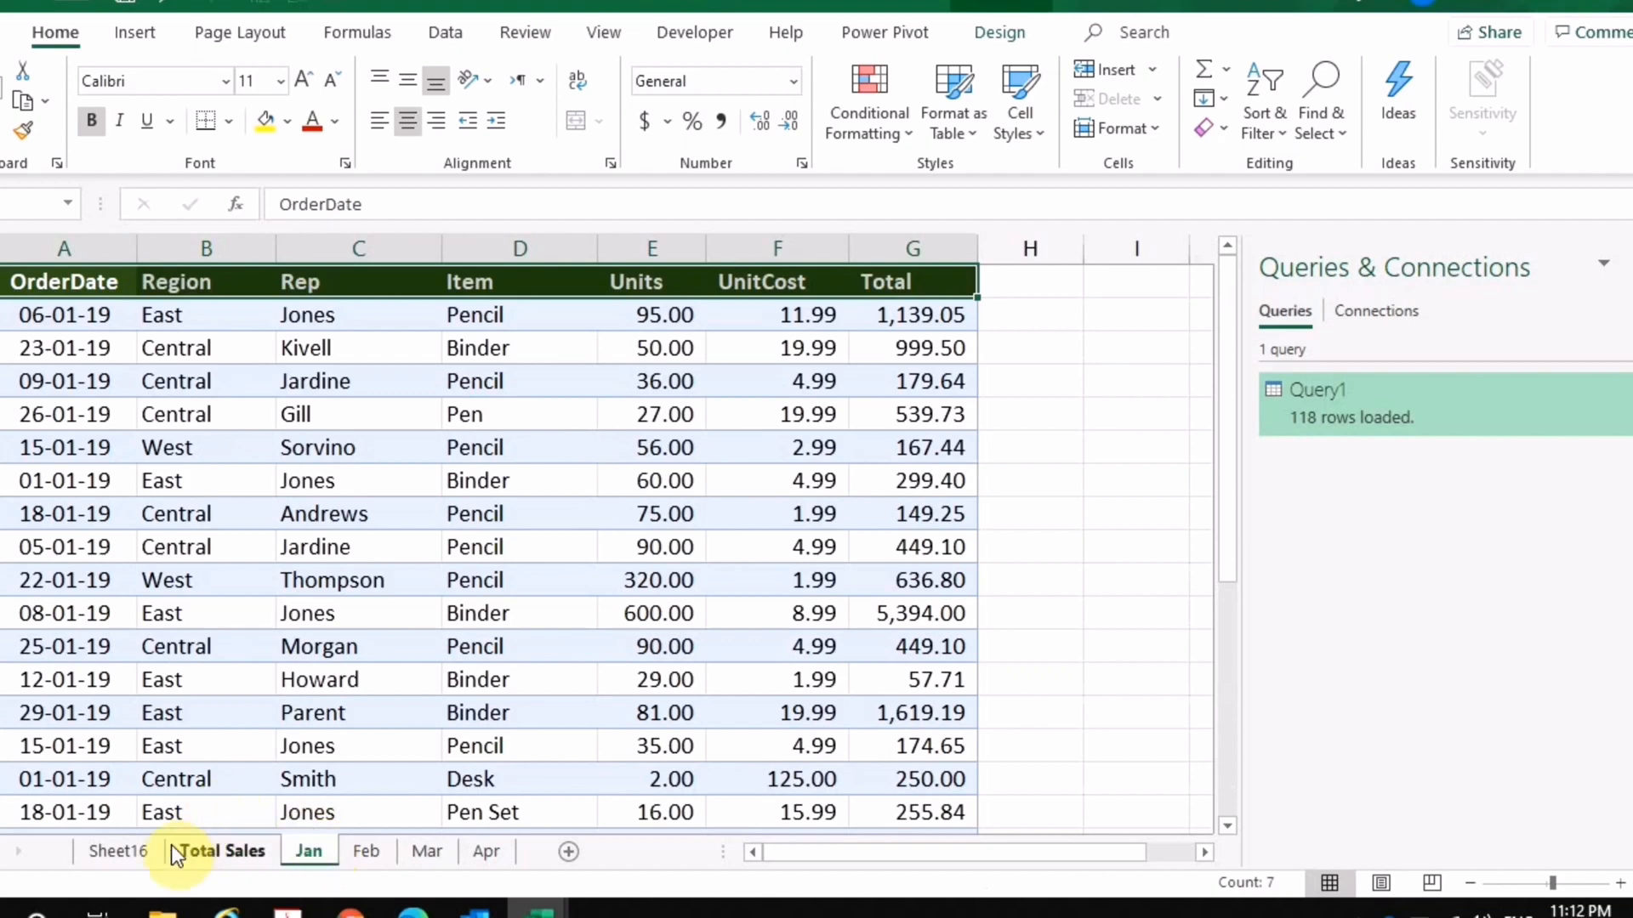
pyautogui.click(136, 850)
pyautogui.click(226, 844)
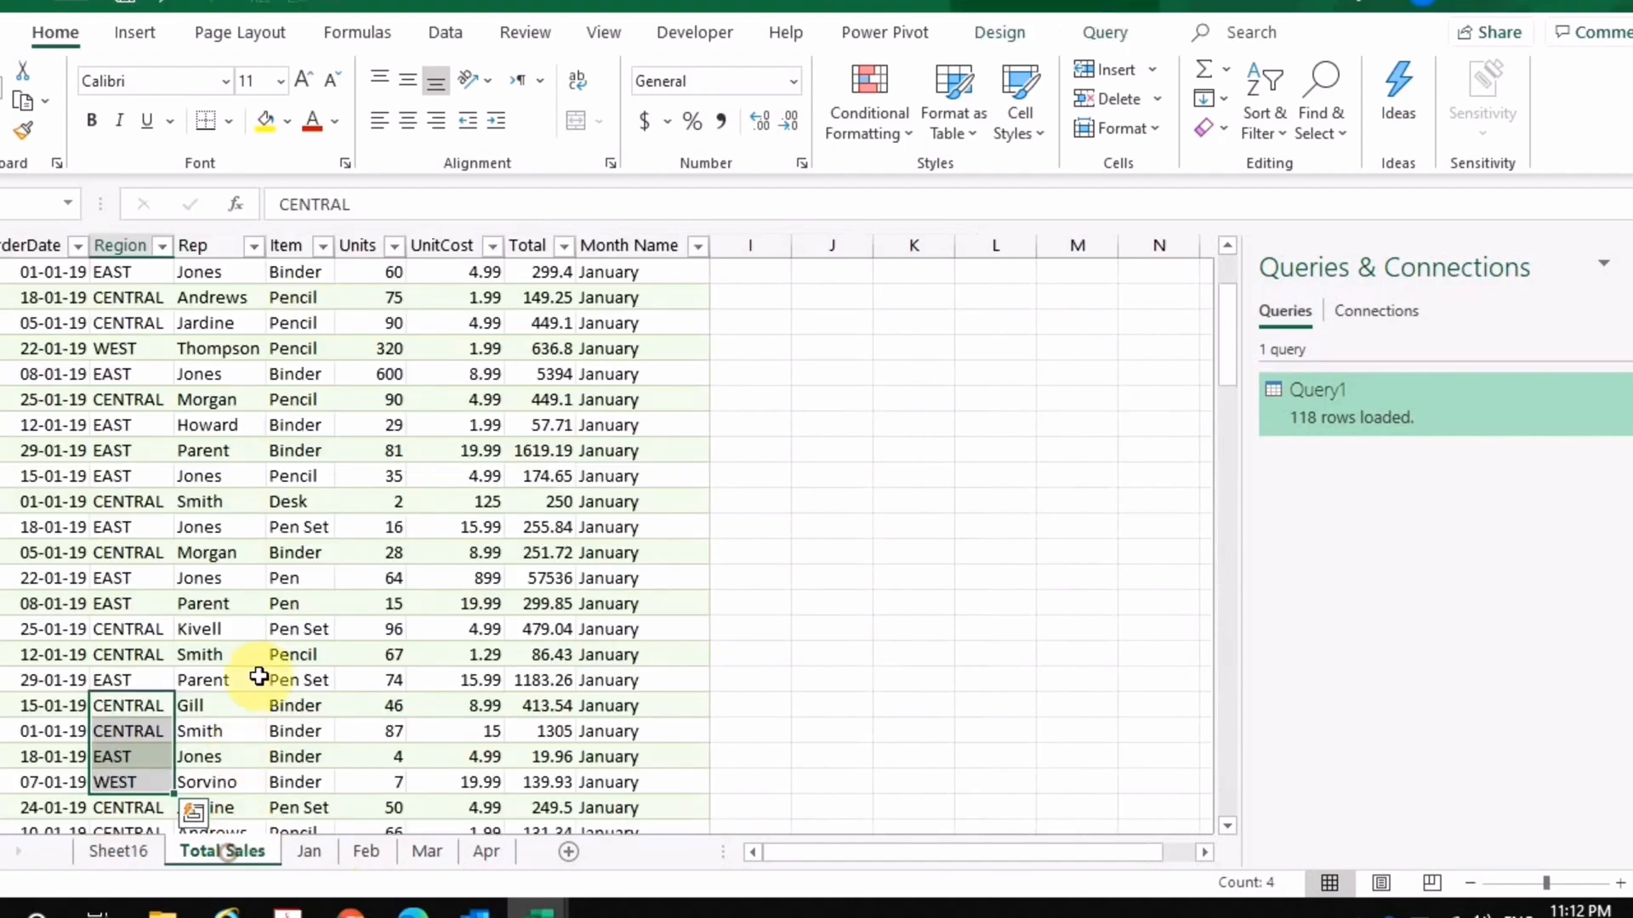
pyautogui.click(131, 850)
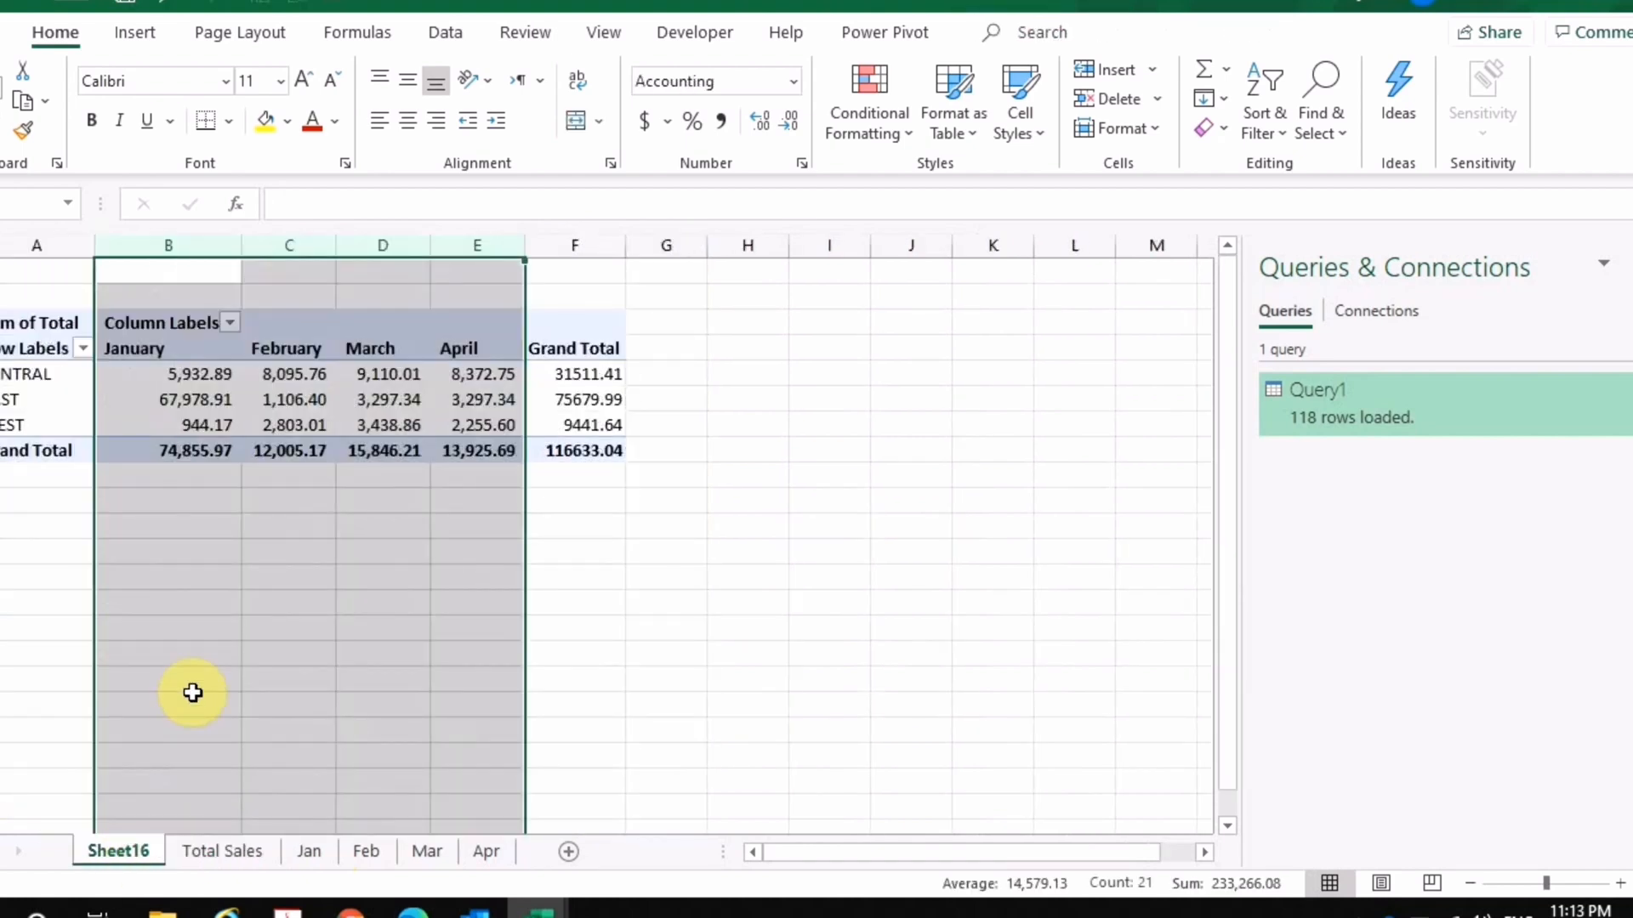